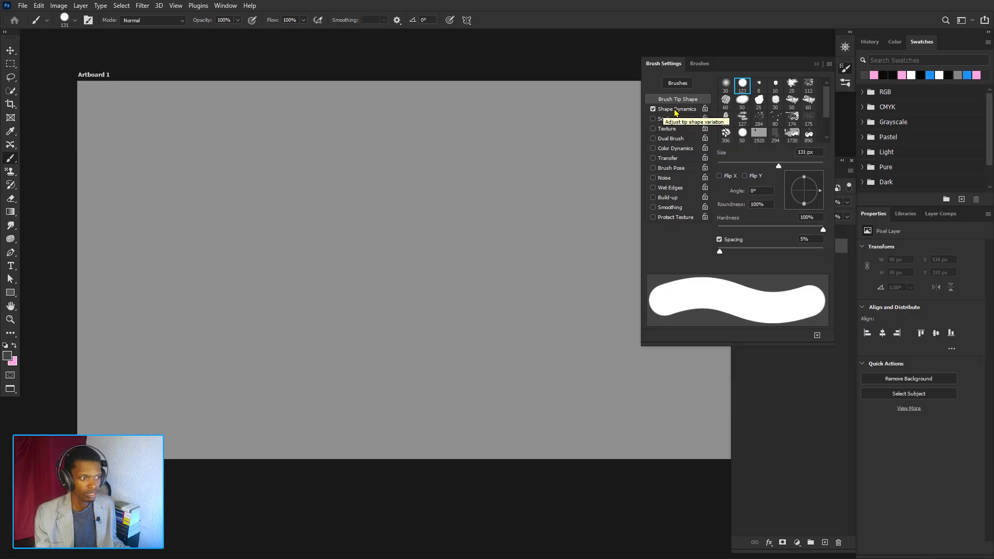
- Turn off Shape Dynamics and paint a round dab and a long wavy stroke across the top of the artboard
{"action": "left_click", "coordinate": [669, 113]}
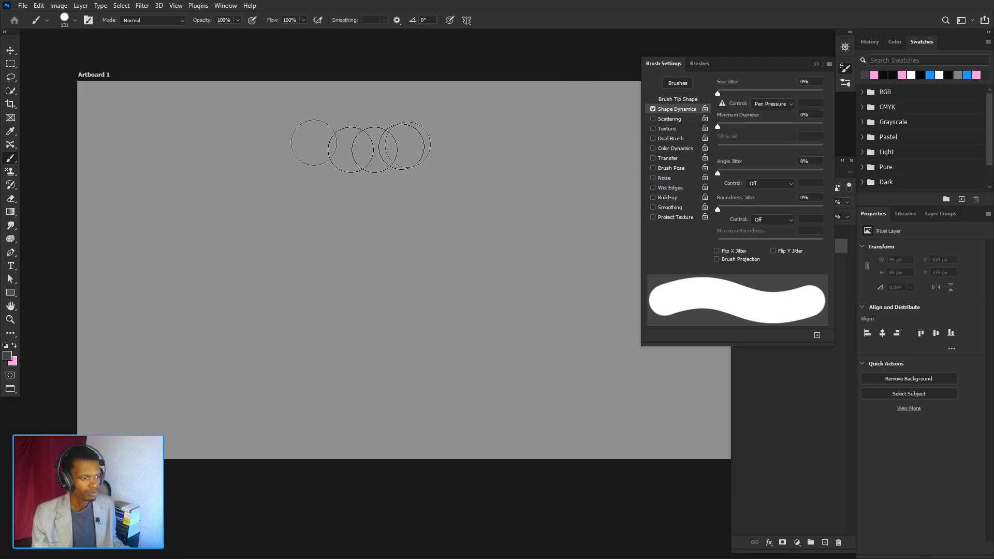
{"action": "left_click", "coordinate": [654, 109]}
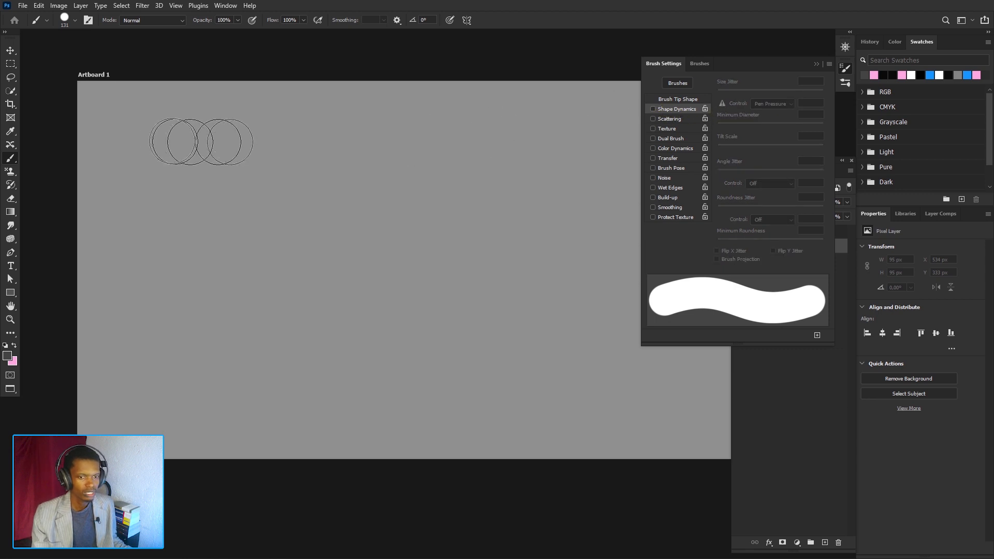
{"action": "left_click", "coordinate": [130, 122]}
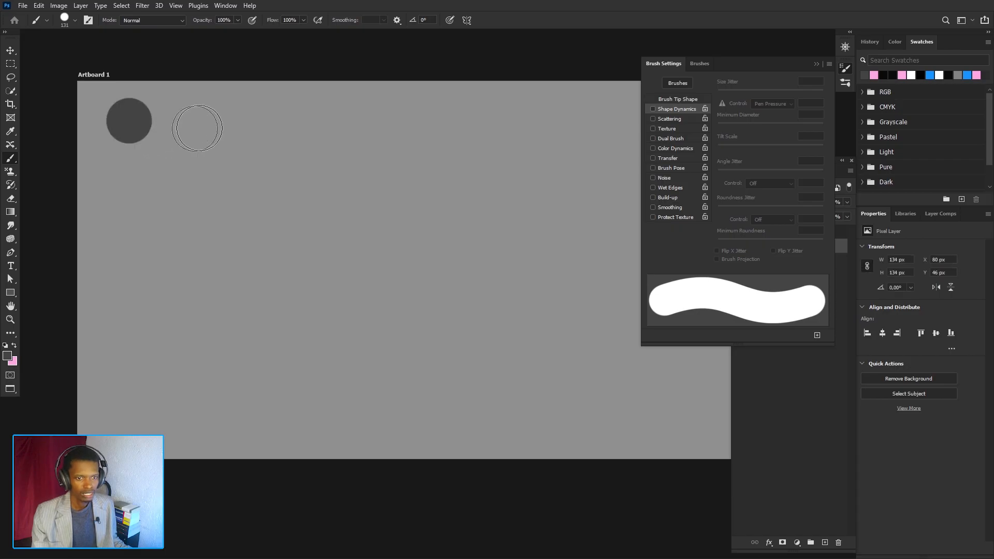
{"action": "mouse_move", "coordinate": [199, 127]}
{"action": "left_mouse_down"}
{"action": "mouse_move", "coordinate": [221, 166]}
{"action": "mouse_move", "coordinate": [591, 137]}
{"action": "left_mouse_up"}
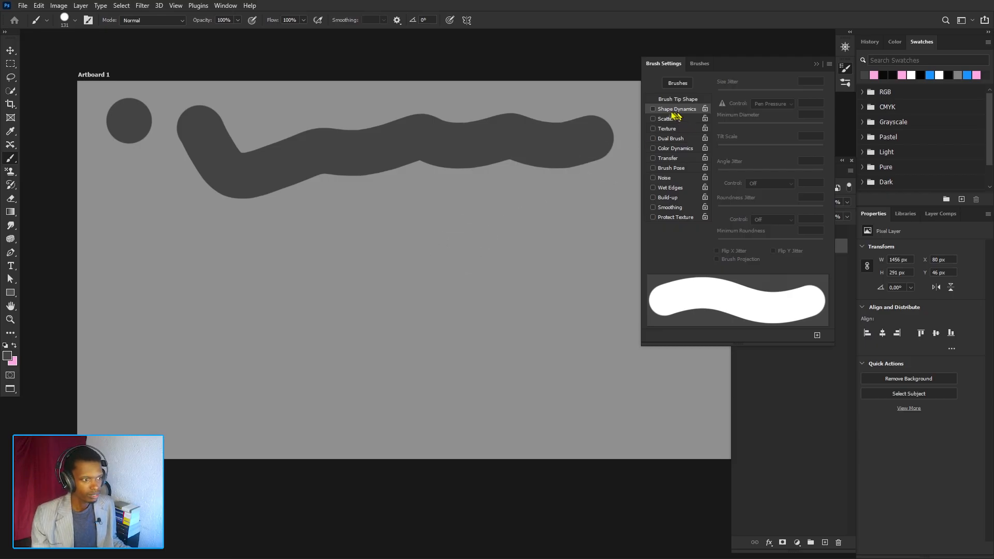
- Enable Shape Dynamics and set Size Jitter to 76%
{"action": "left_click", "coordinate": [654, 110]}
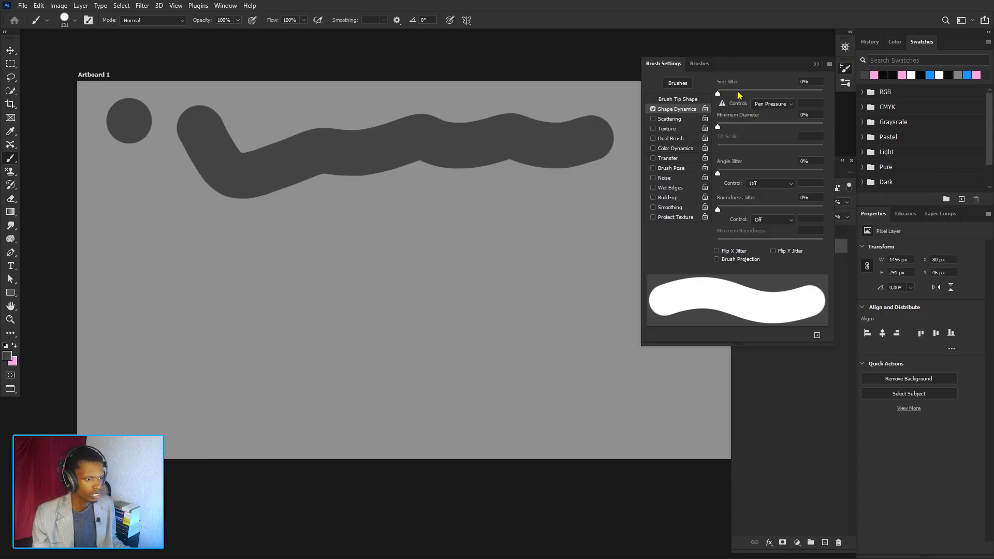
{"action": "left_click_drag", "start_coordinate": [717, 93], "coordinate": [754, 94]}
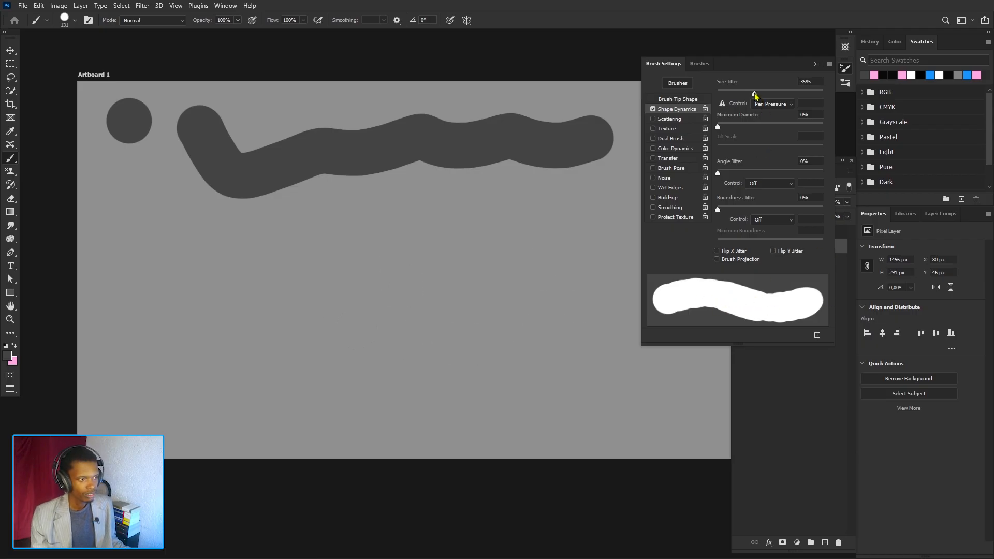
{"action": "left_click_drag", "start_coordinate": [754, 95], "coordinate": [799, 98]}
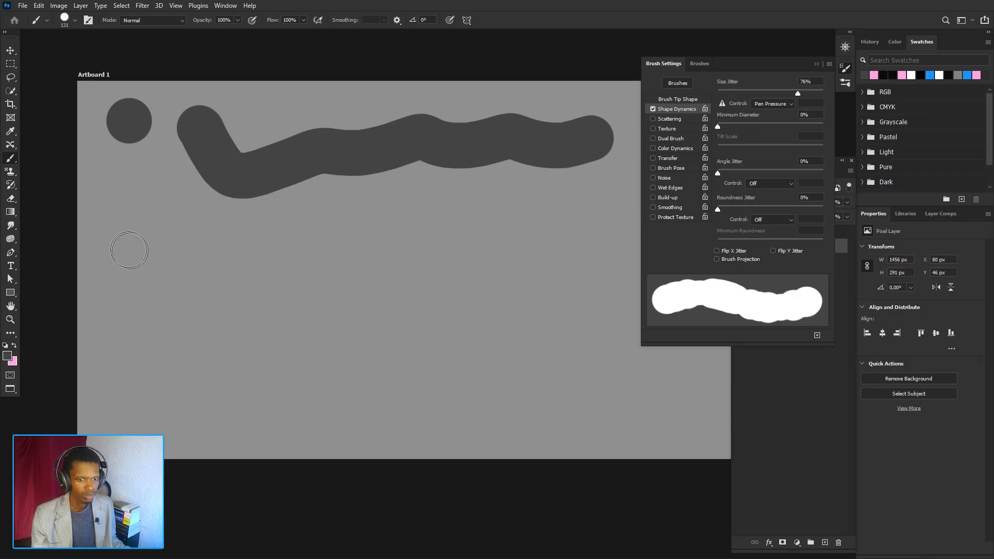
- Paint a long horizontal stroke and a row of single round dabs below it to test the size jitter
{"action": "left_click_drag", "start_coordinate": [129, 250], "coordinate": [489, 245]}
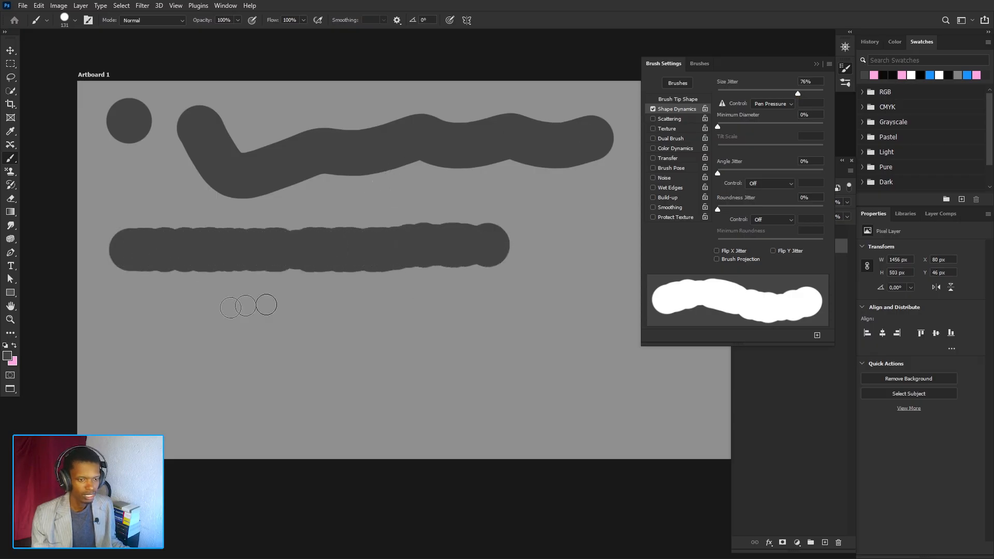
{"action": "left_click", "coordinate": [136, 308]}
{"action": "left_click", "coordinate": [203, 317]}
{"action": "left_click", "coordinate": [265, 314]}
{"action": "left_click", "coordinate": [310, 313]}
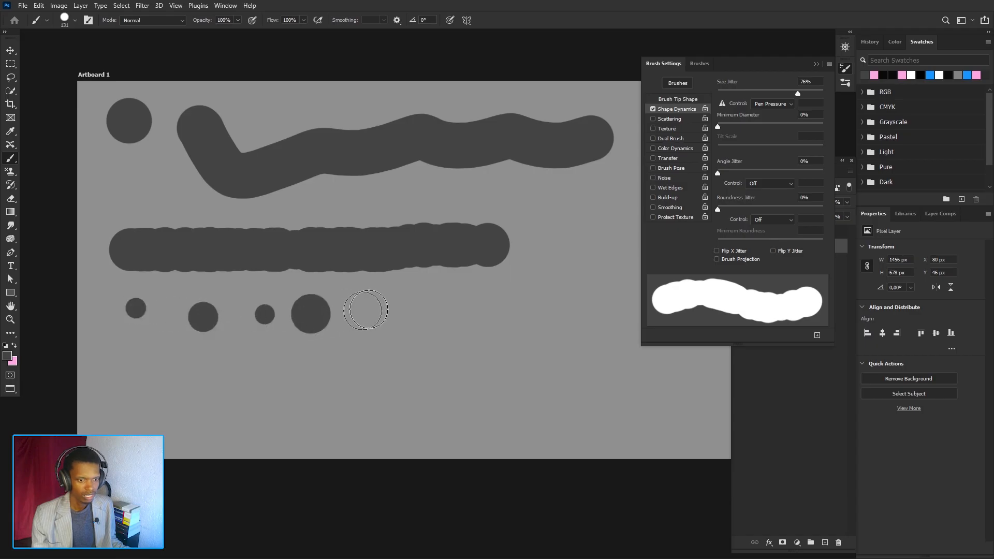
{"action": "left_click", "coordinate": [369, 309]}
{"action": "left_click", "coordinate": [433, 311]}
{"action": "left_click", "coordinate": [501, 311]}
{"action": "left_click", "coordinate": [578, 311]}
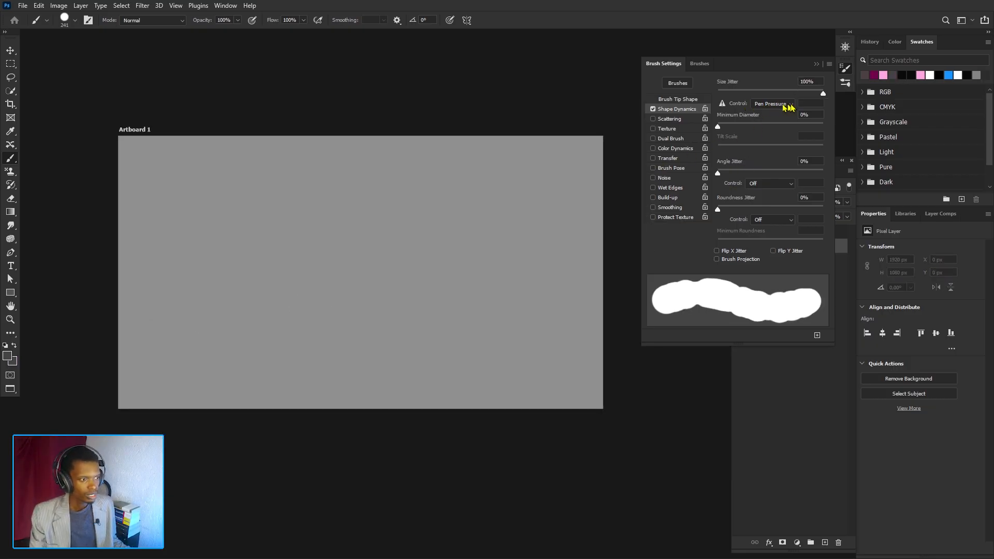
- Set the Size Jitter control to Fade with 25 steps and dab six circles across the artboard
{"action": "left_click", "coordinate": [787, 104]}
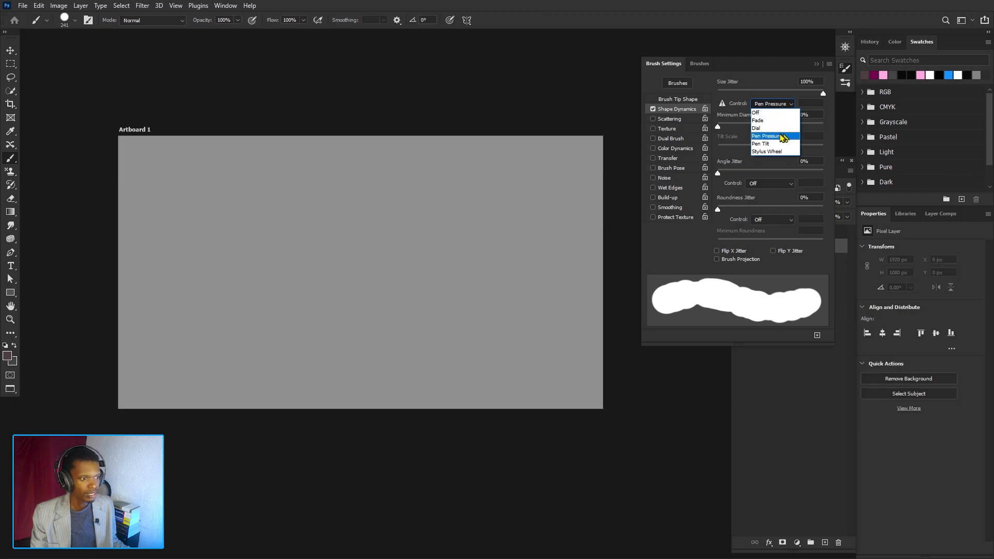
{"action": "left_click", "coordinate": [768, 120]}
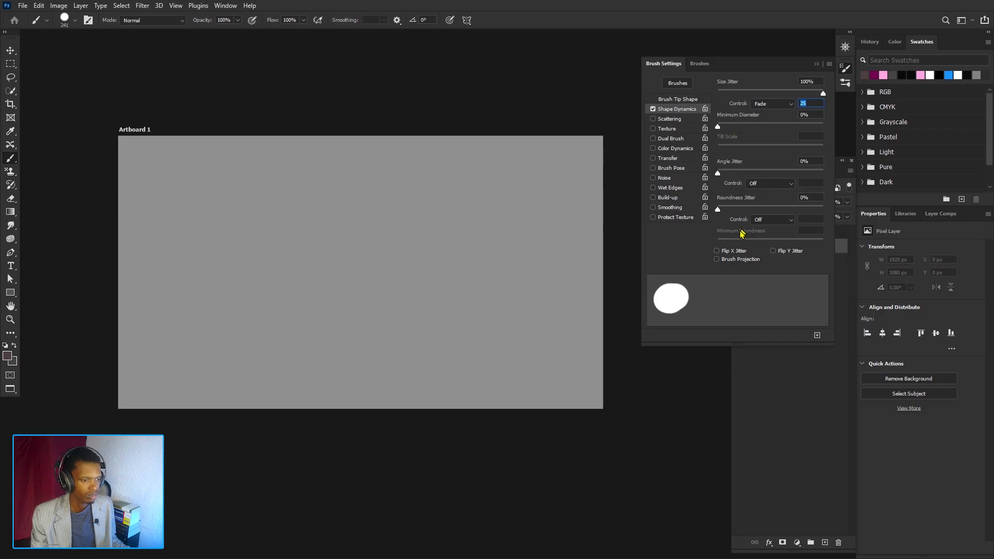
{"action": "left_click", "coordinate": [239, 184]}
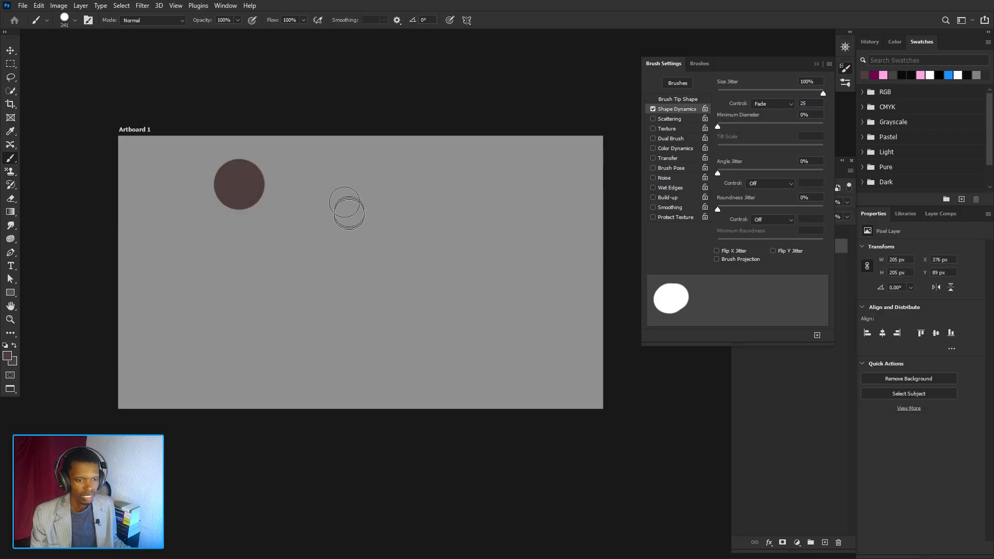
{"action": "left_click", "coordinate": [315, 185]}
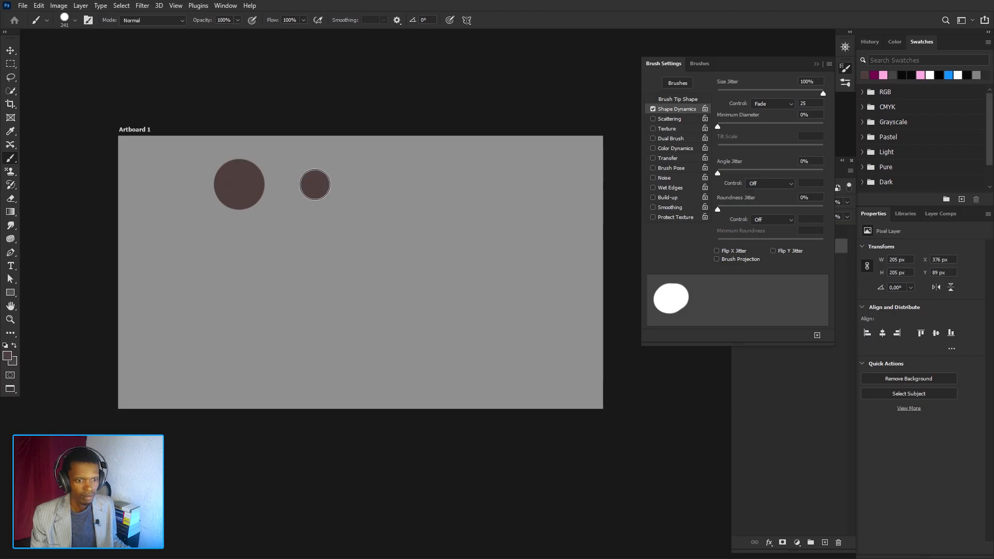
{"action": "left_click", "coordinate": [326, 184]}
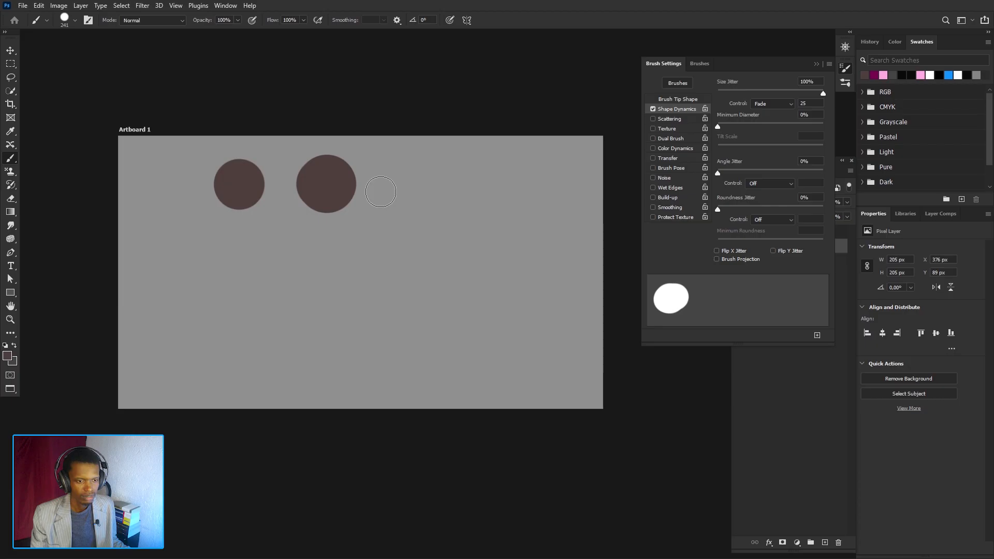
{"action": "left_click", "coordinate": [447, 180]}
{"action": "left_click", "coordinate": [411, 261]}
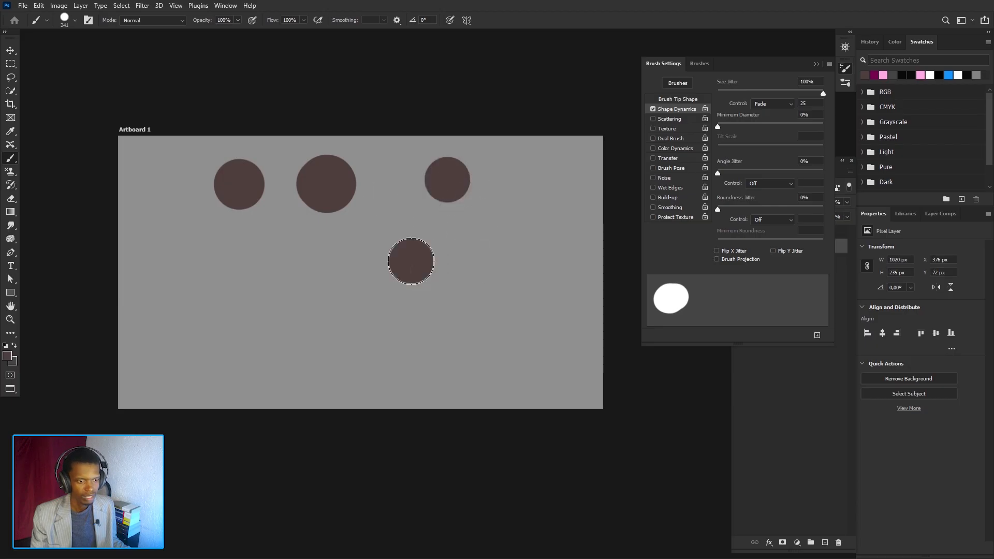
{"action": "left_click", "coordinate": [489, 268]}
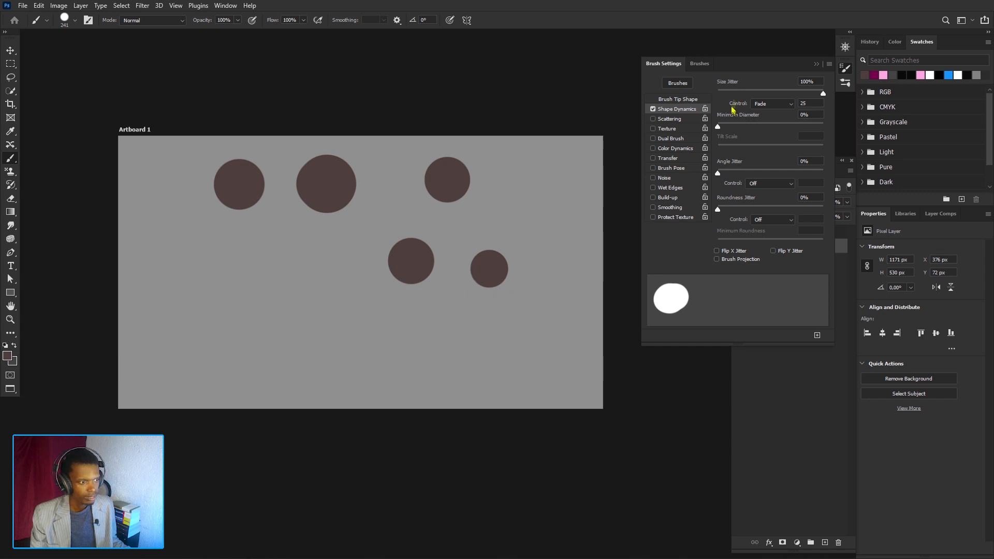
- Set Size Jitter to 0% and paint several short tapering strokes across the artboard
{"action": "left_click_drag", "start_coordinate": [732, 92], "coordinate": [716, 95]}
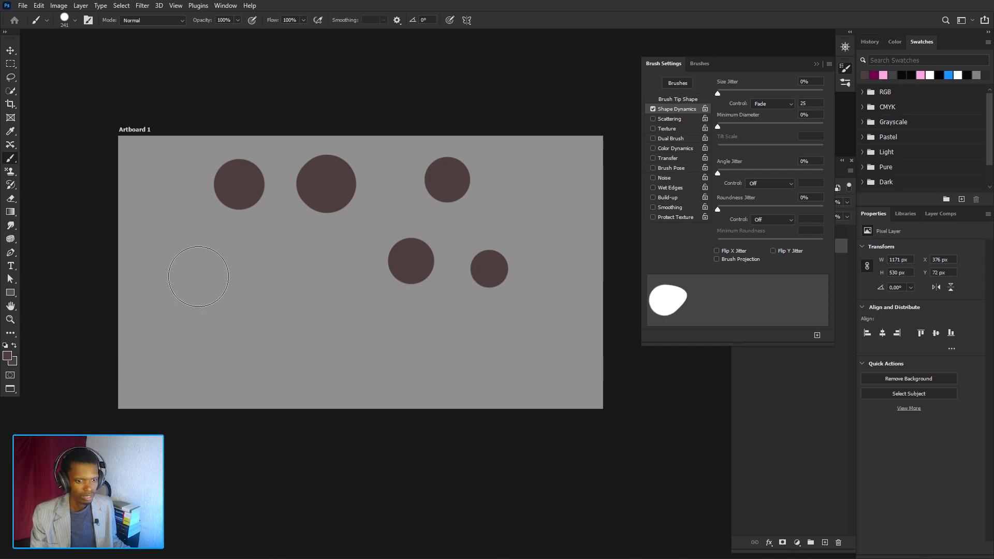
{"action": "left_click_drag", "start_coordinate": [202, 278], "coordinate": [308, 288]}
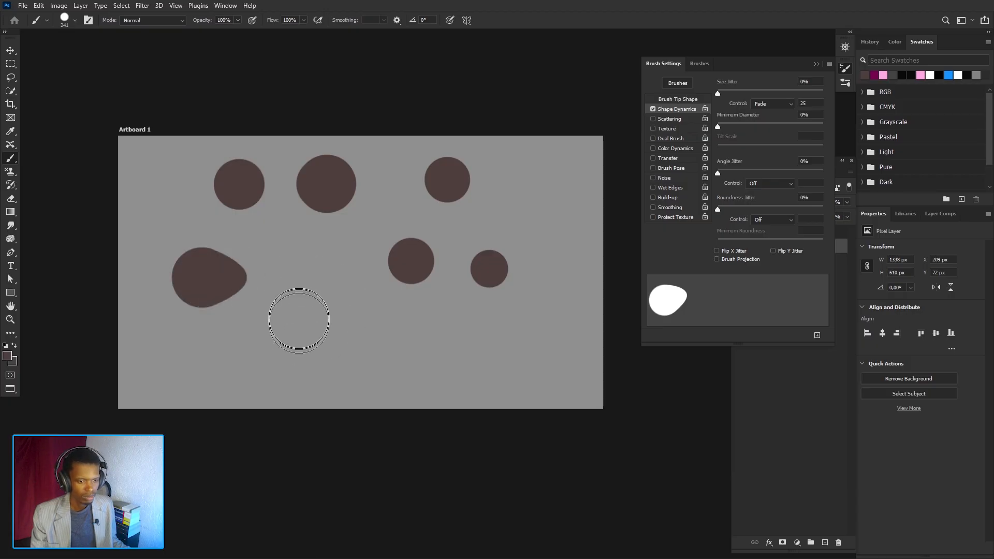
{"action": "left_click", "coordinate": [277, 308]}
{"action": "left_click_drag", "start_coordinate": [277, 309], "coordinate": [310, 321]}
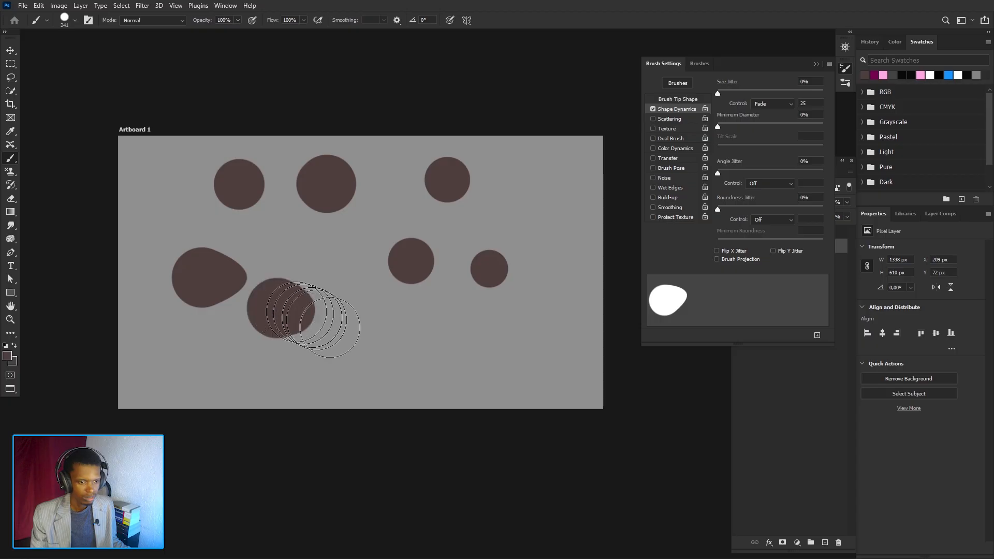
{"action": "left_click_drag", "start_coordinate": [368, 334], "coordinate": [412, 357]}
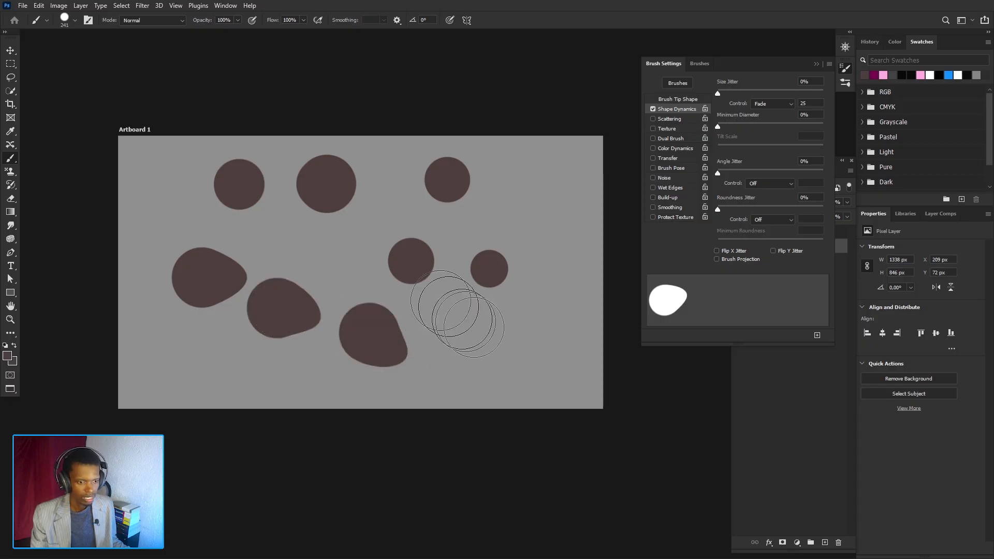
{"action": "left_click_drag", "start_coordinate": [523, 342], "coordinate": [520, 298]}
{"action": "left_click", "coordinate": [528, 179]}
{"action": "left_click_drag", "start_coordinate": [539, 224], "coordinate": [543, 282]}
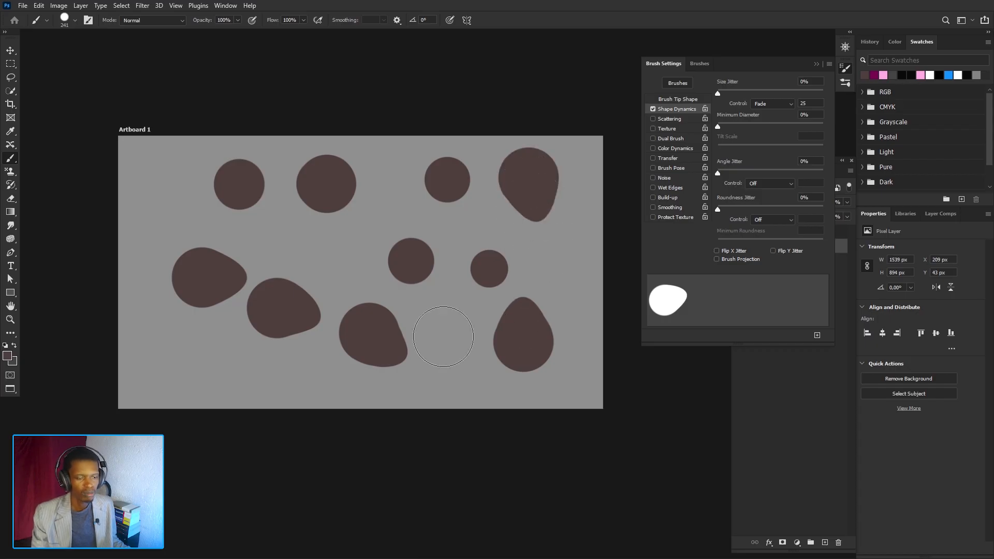
{"action": "left_click_drag", "start_coordinate": [443, 362], "coordinate": [440, 334]}
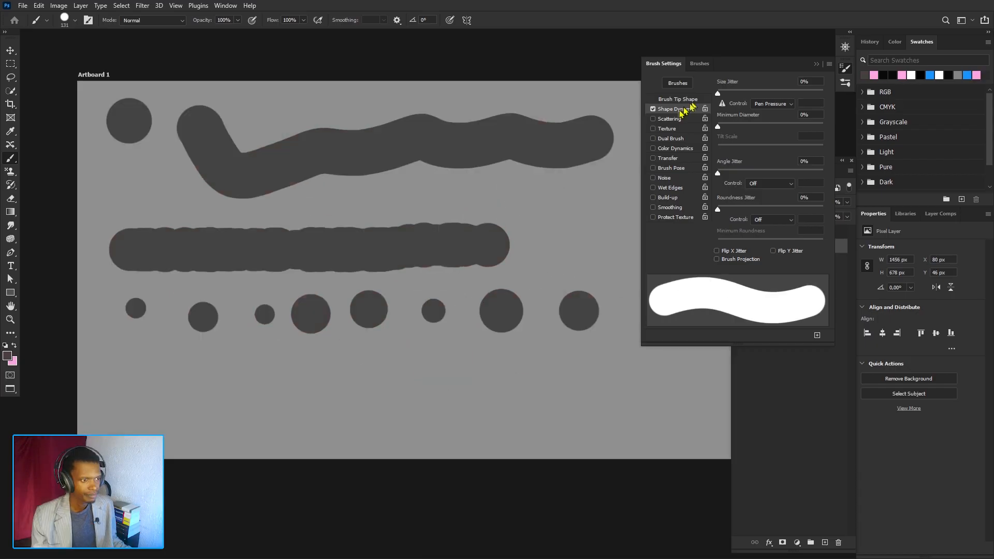
- Open the Scattering settings with Scattering as the only enabled brush option, briefly trying Texture and Dual Brush
{"action": "left_click", "coordinate": [662, 120]}
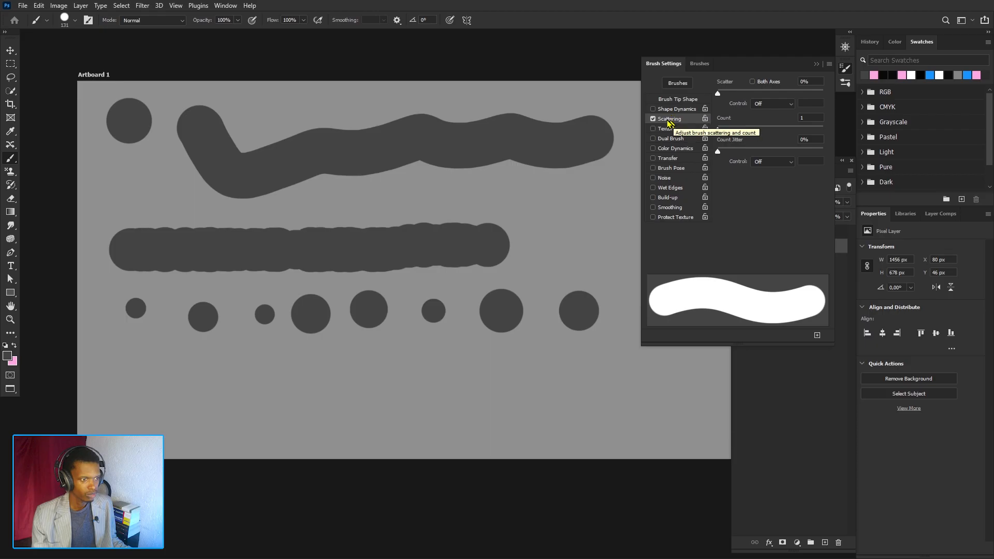
{"action": "left_click", "coordinate": [670, 110]}
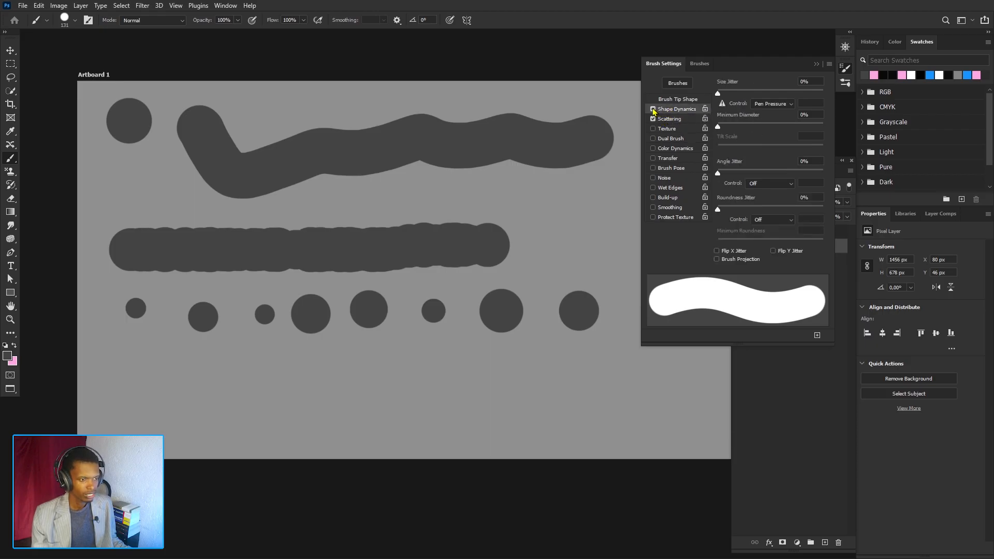
{"action": "left_click", "coordinate": [667, 129]}
{"action": "left_click", "coordinate": [669, 137]}
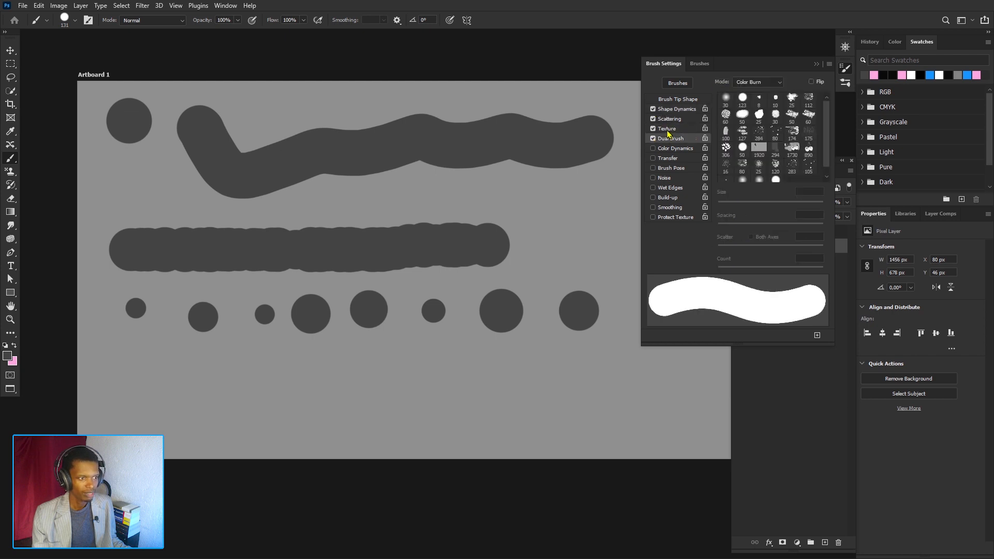
{"action": "left_click", "coordinate": [653, 138]}
{"action": "left_click", "coordinate": [653, 129]}
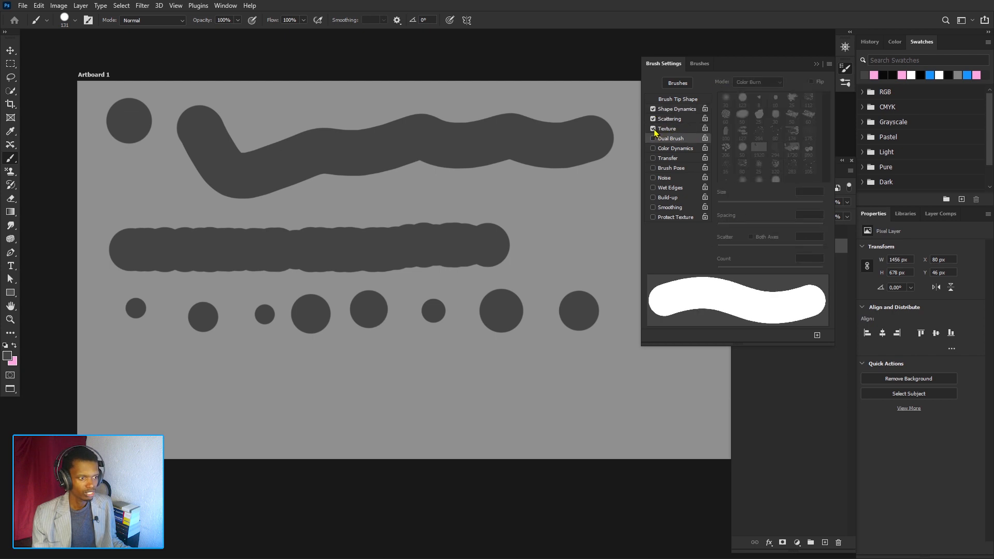
{"action": "left_click", "coordinate": [653, 118]}
{"action": "left_click", "coordinate": [667, 119]}
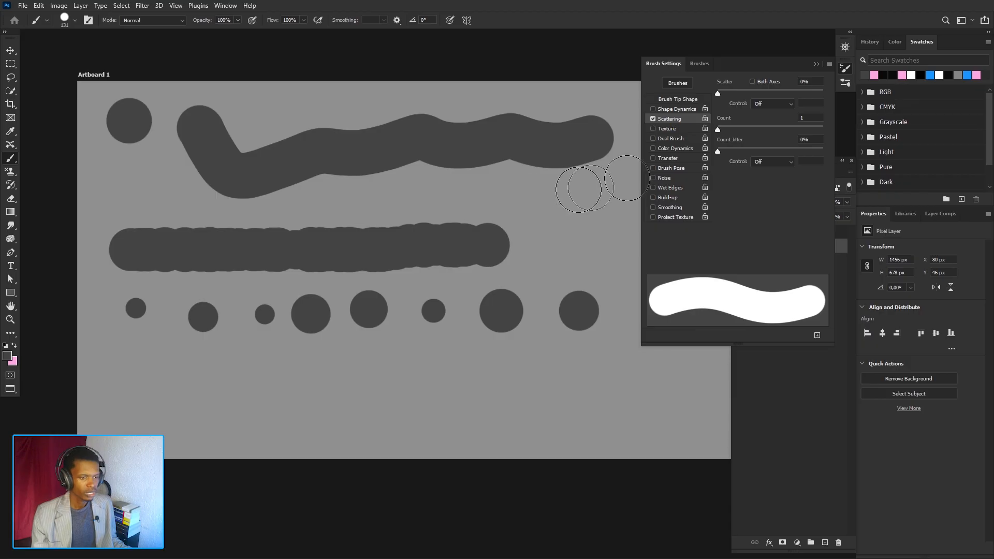
- Undo all the test strokes on the artboard
{"action": "key", "text": "ctrl+z"}
{"action": "key", "text": "ctrl+z"}
{"action": "key", "text": "ctrl+z"}
{"action": "key", "text": "ctrl+z"}
{"action": "key", "text": "ctrl+z"}
{"action": "key", "text": "ctrl+z"}
{"action": "key", "text": "ctrl+z"}
{"action": "key", "text": "ctrl+z"}
{"action": "key", "text": "ctrl+z"}
{"action": "key", "text": "ctrl+z"}
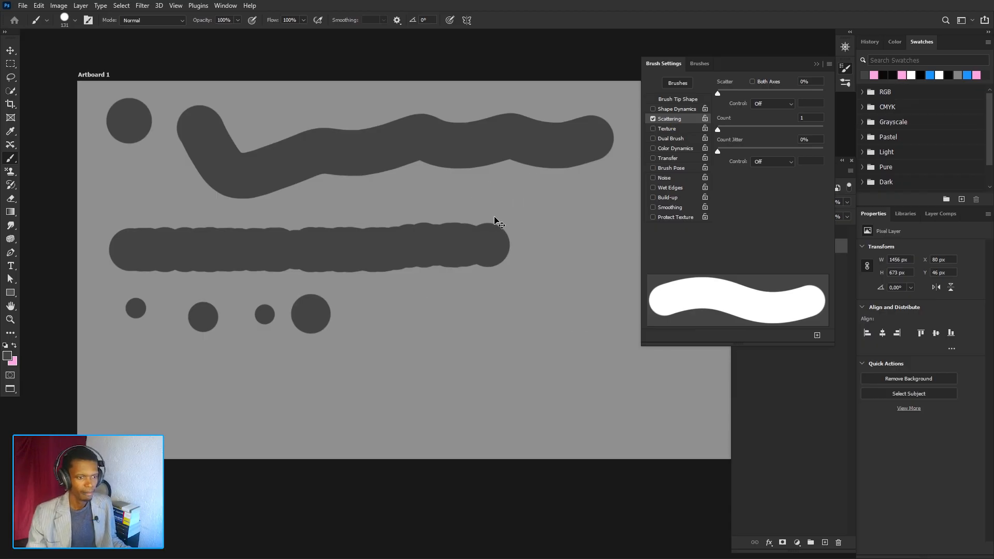
{"action": "key", "text": "ctrl+z"}
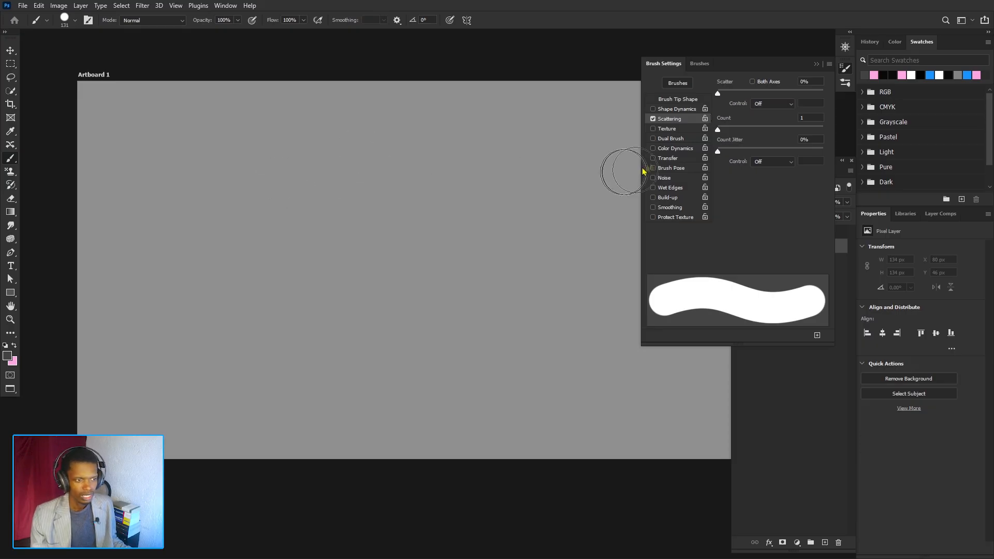
- Turn off Scattering and paint a round dab and a wavy stroke across the top of the artboard
{"action": "left_click", "coordinate": [653, 119]}
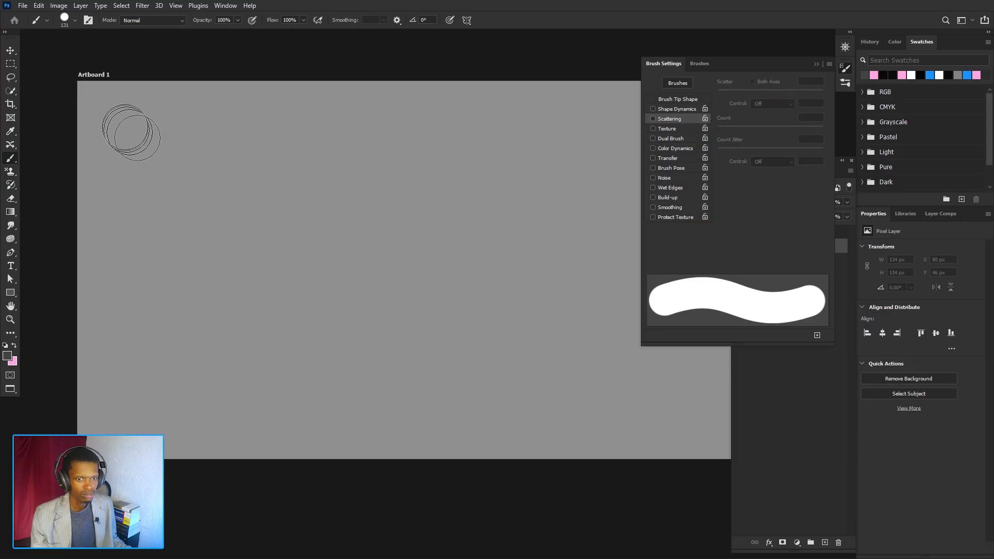
{"action": "left_click", "coordinate": [122, 124]}
{"action": "left_click", "coordinate": [198, 128]}
{"action": "left_click_drag", "start_coordinate": [227, 139], "coordinate": [584, 129]}
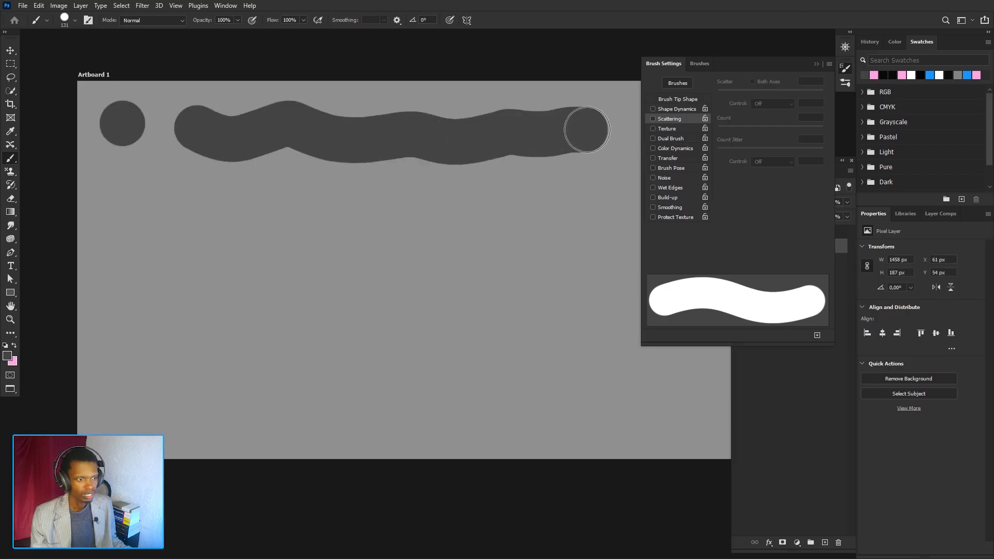
- Enable Scattering and set the Scatter amount to 397%
{"action": "left_click", "coordinate": [653, 119]}
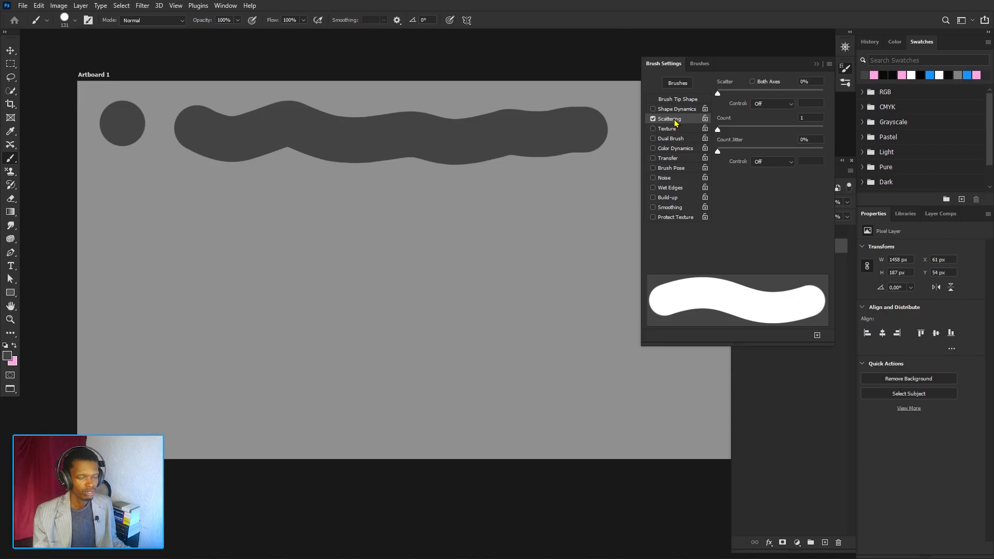
{"action": "left_click", "coordinate": [765, 90]}
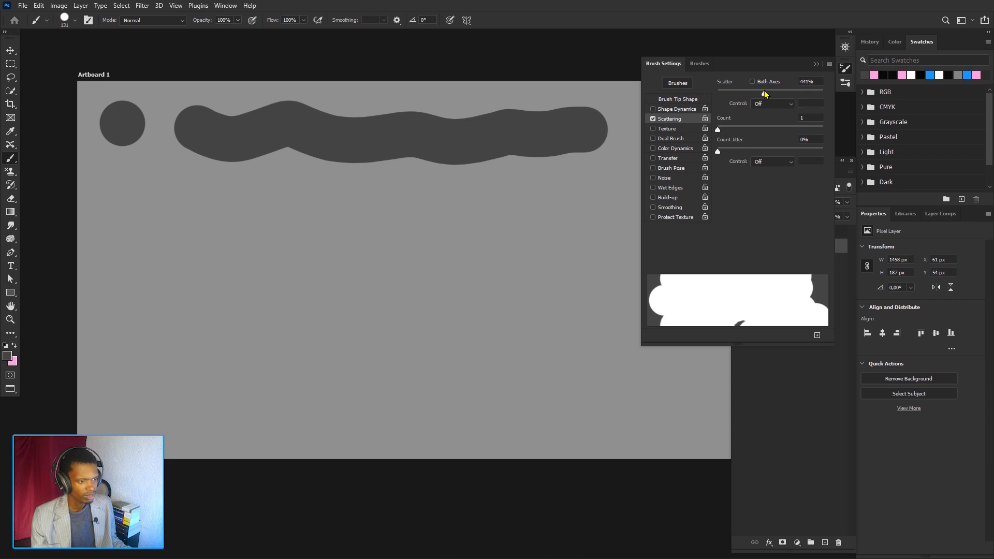
{"action": "left_click_drag", "start_coordinate": [765, 93], "coordinate": [759, 93]}
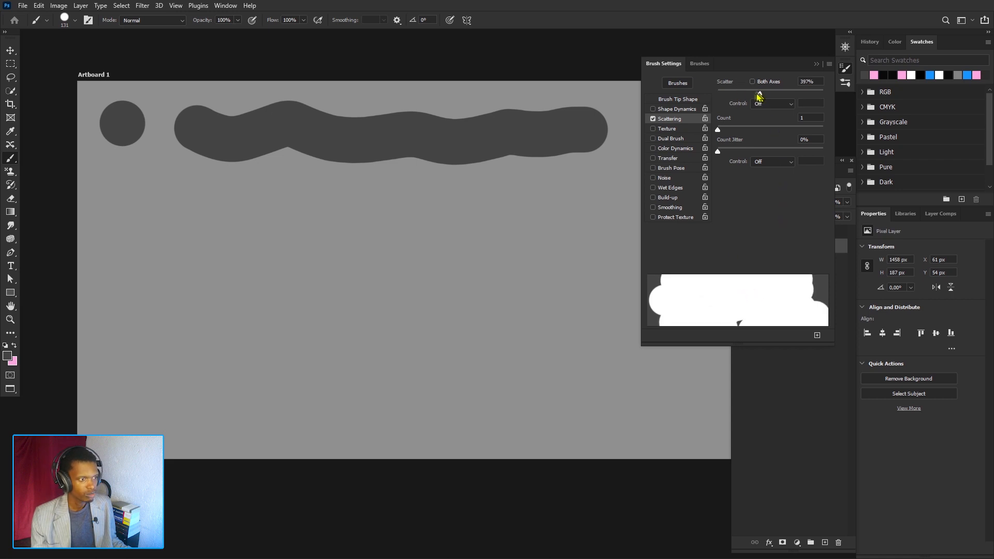
- Set the Scatter amount to 1000%, paint two scattered test strokes across the artboard, and undo them
{"action": "mouse_move", "coordinate": [759, 95]}
{"action": "left_mouse_down"}
{"action": "mouse_move", "coordinate": [719, 97]}
{"action": "mouse_move", "coordinate": [828, 107]}
{"action": "left_mouse_up"}
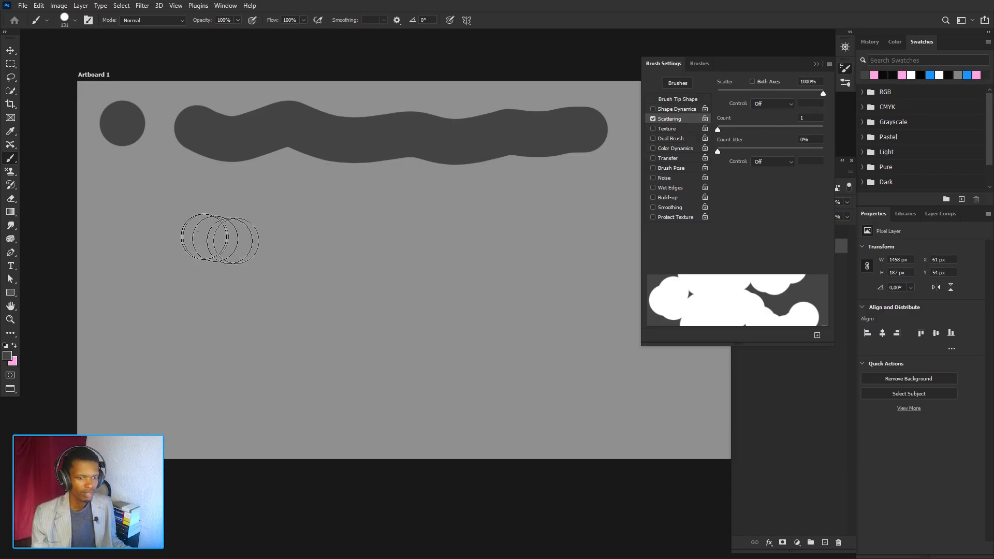
{"action": "left_click_drag", "start_coordinate": [166, 272], "coordinate": [304, 279]}
{"action": "left_click_drag", "start_coordinate": [352, 279], "coordinate": [486, 293]}
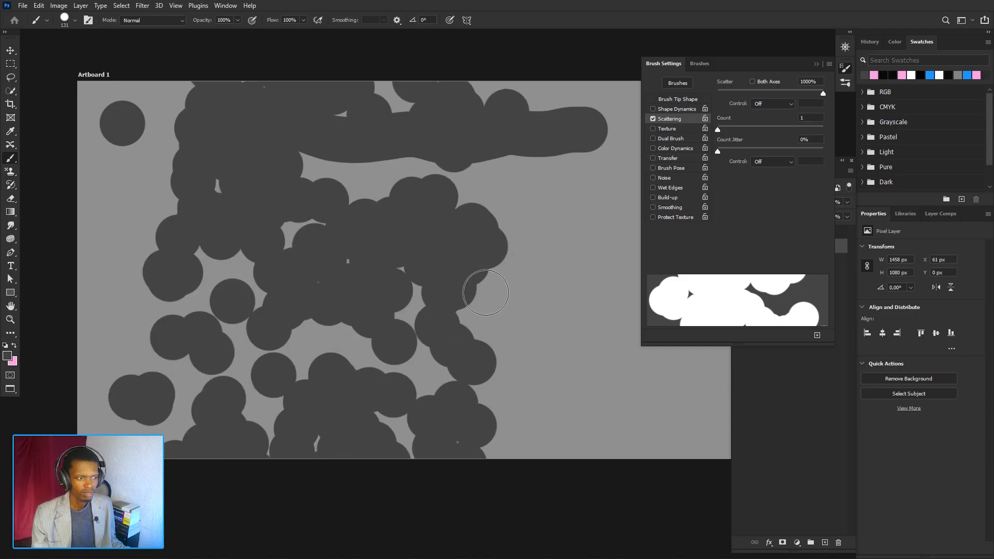
{"action": "key", "text": "ctrl+z"}
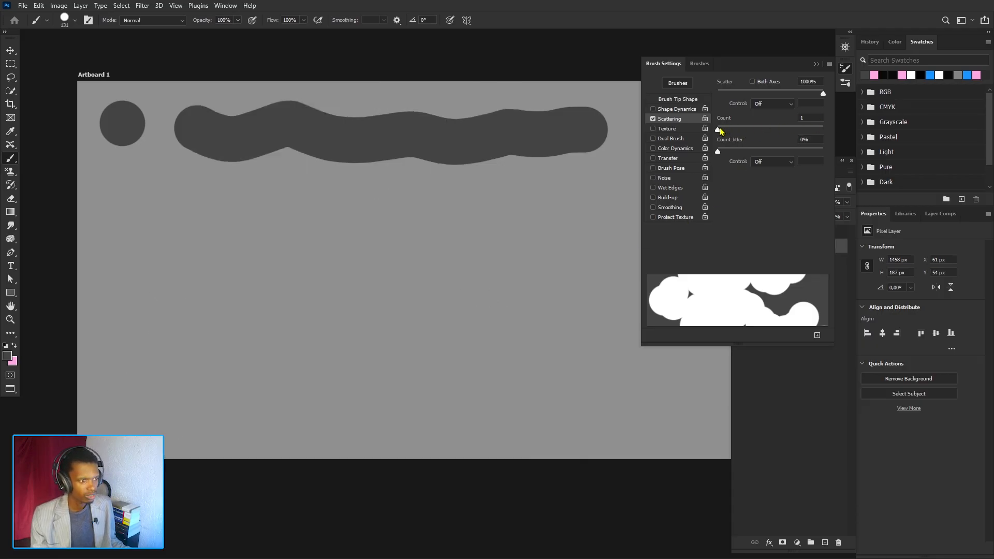
- Raise the scatter Count to 7, paint a test stroke across the artboard, and undo it
{"action": "mouse_move", "coordinate": [718, 131]}
{"action": "left_mouse_down"}
{"action": "mouse_move", "coordinate": [824, 144]}
{"action": "mouse_move", "coordinate": [746, 138]}
{"action": "mouse_move", "coordinate": [766, 135]}
{"action": "mouse_move", "coordinate": [758, 140]}
{"action": "left_mouse_up"}
{"action": "left_click_drag", "start_coordinate": [179, 284], "coordinate": [553, 287]}
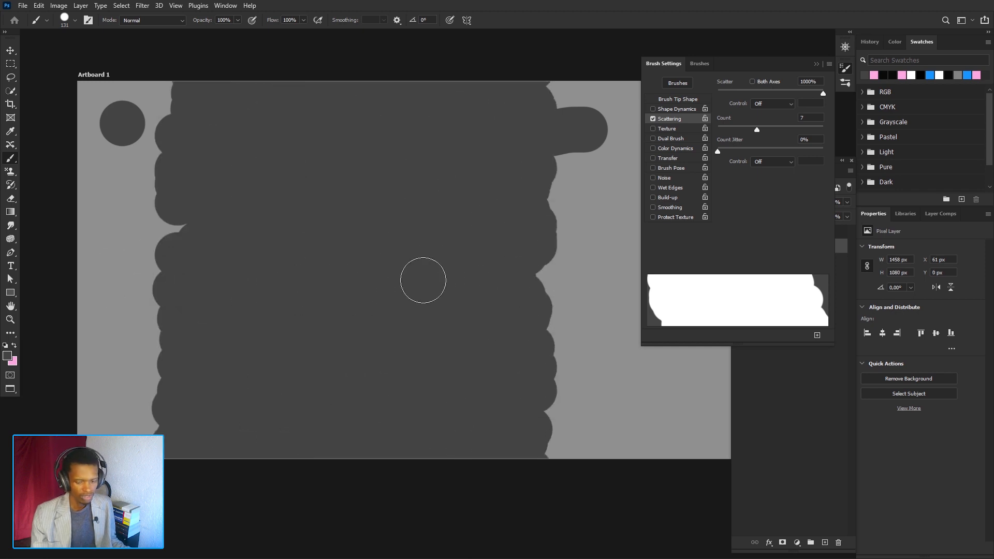
{"action": "key", "text": "ctrl+z"}
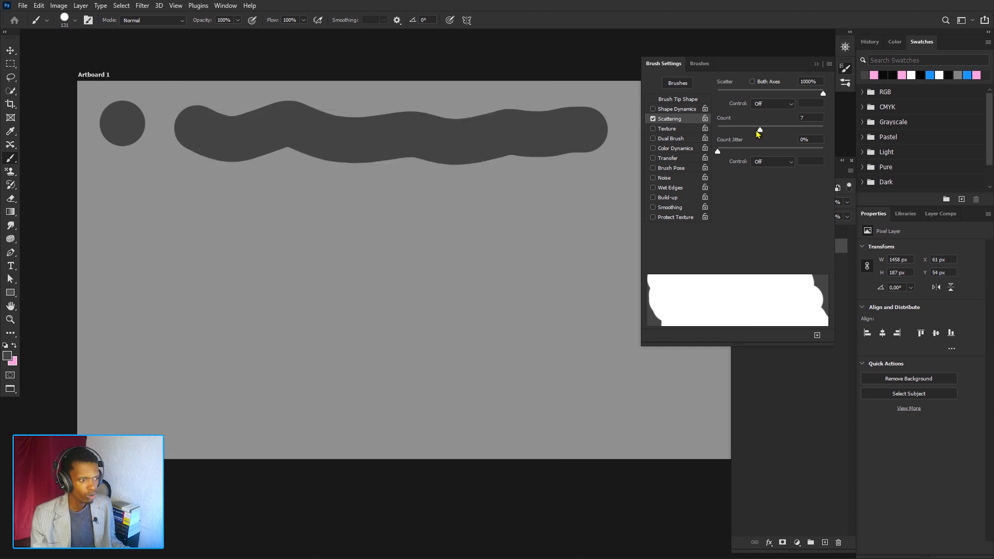
- Lower the scatter Count back to 1, paint more scattered test strokes, and undo them
{"action": "left_click_drag", "start_coordinate": [759, 131], "coordinate": [728, 135]}
{"action": "mouse_move", "coordinate": [189, 275]}
{"action": "left_mouse_down"}
{"action": "mouse_move", "coordinate": [287, 287]}
{"action": "mouse_move", "coordinate": [383, 282]}
{"action": "left_mouse_up"}
{"action": "key", "text": "ctrl+z"}
{"action": "left_click_drag", "start_coordinate": [727, 130], "coordinate": [717, 132]}
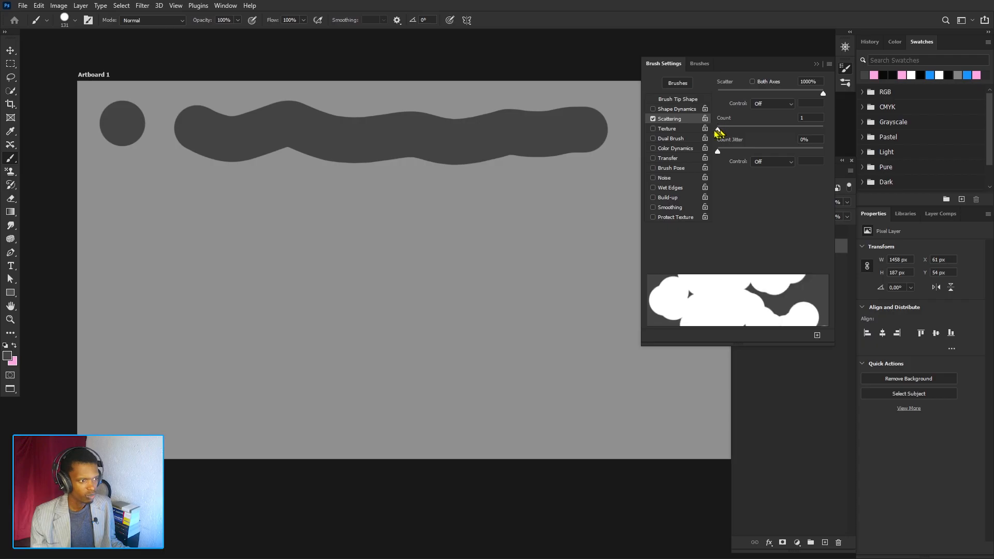
{"action": "mouse_move", "coordinate": [129, 288]}
{"action": "left_mouse_down"}
{"action": "mouse_move", "coordinate": [328, 302]}
{"action": "mouse_move", "coordinate": [375, 295]}
{"action": "left_mouse_up"}
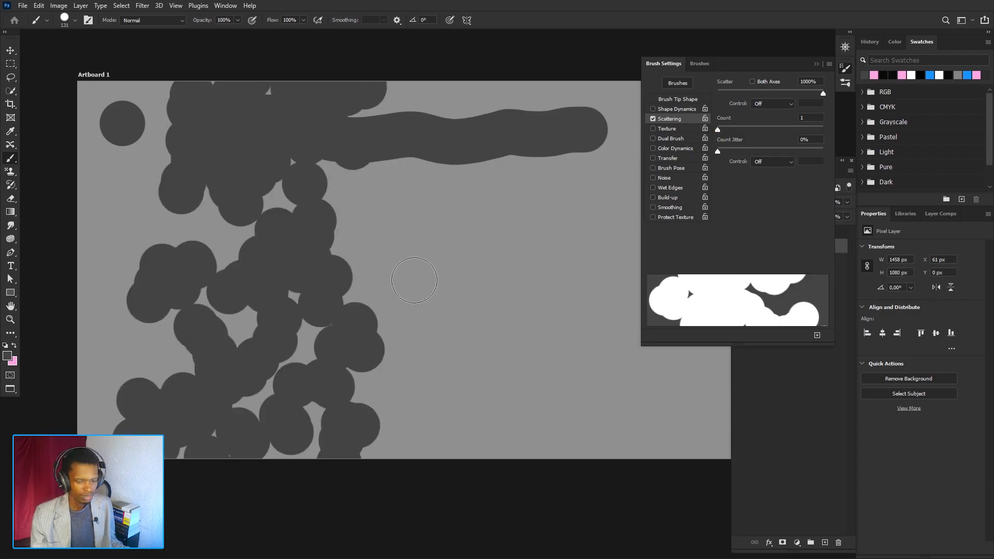
{"action": "key", "text": "ctrl+z"}
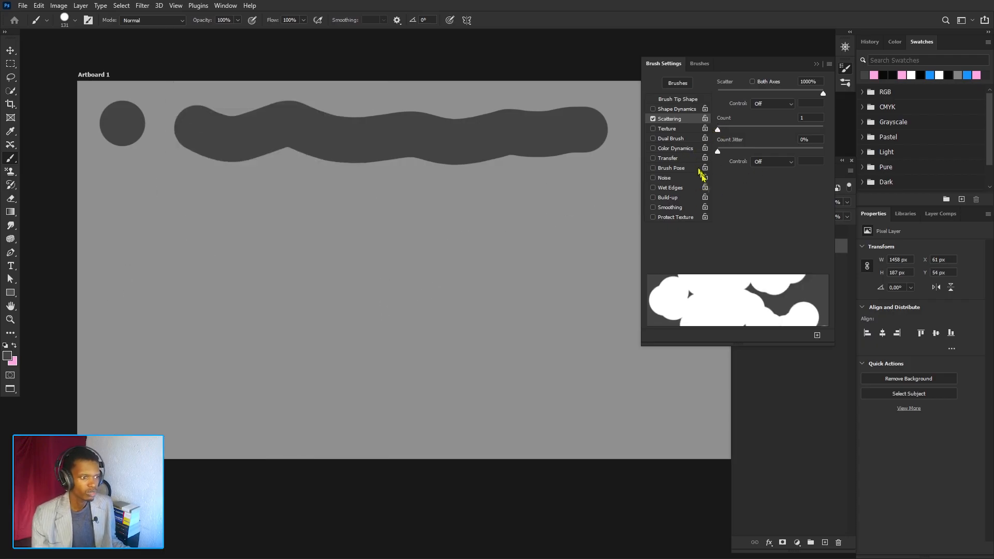
- Turn off Scattering and switch to the cherry brush preset
{"action": "left_click", "coordinate": [665, 129]}
{"action": "left_click", "coordinate": [653, 119]}
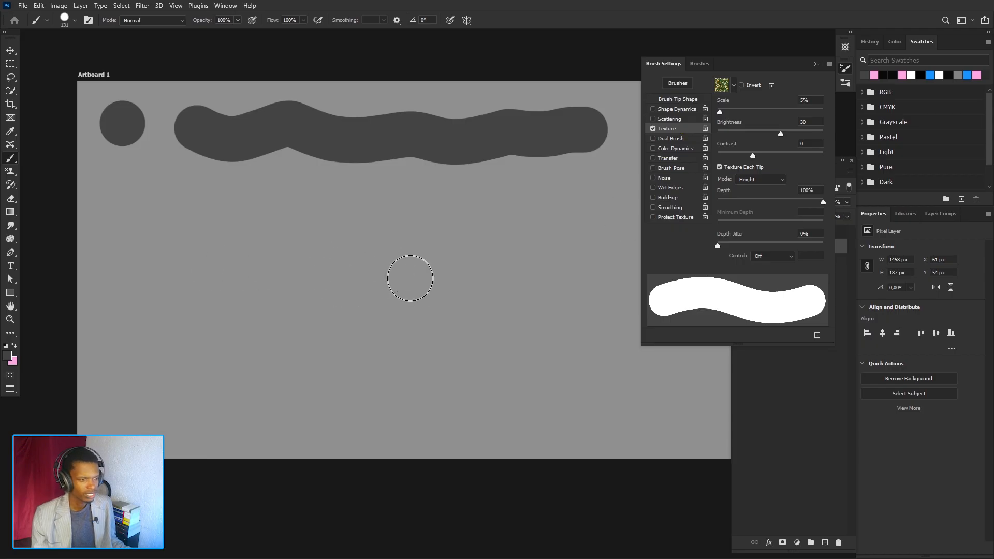
{"action": "left_click", "coordinate": [700, 64]}
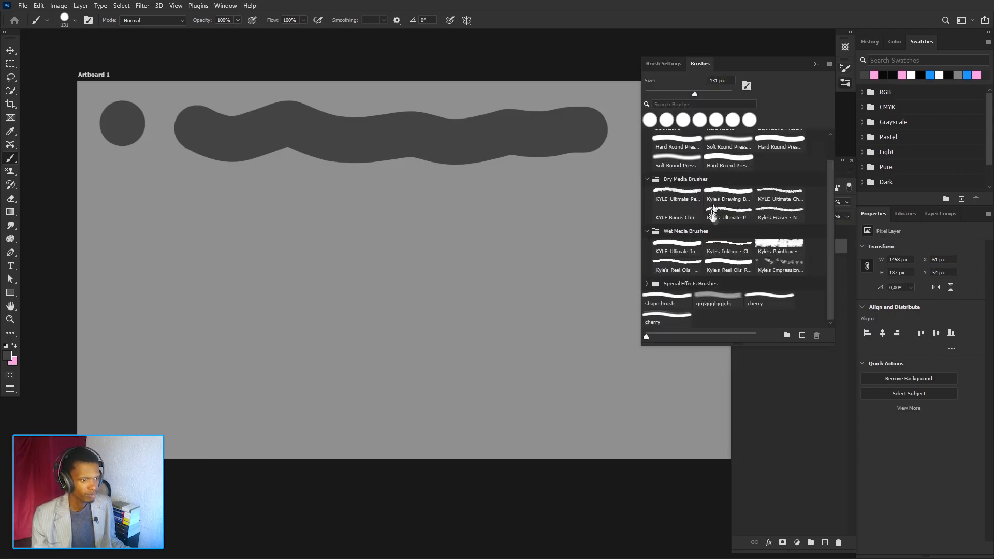
{"action": "left_click", "coordinate": [657, 317]}
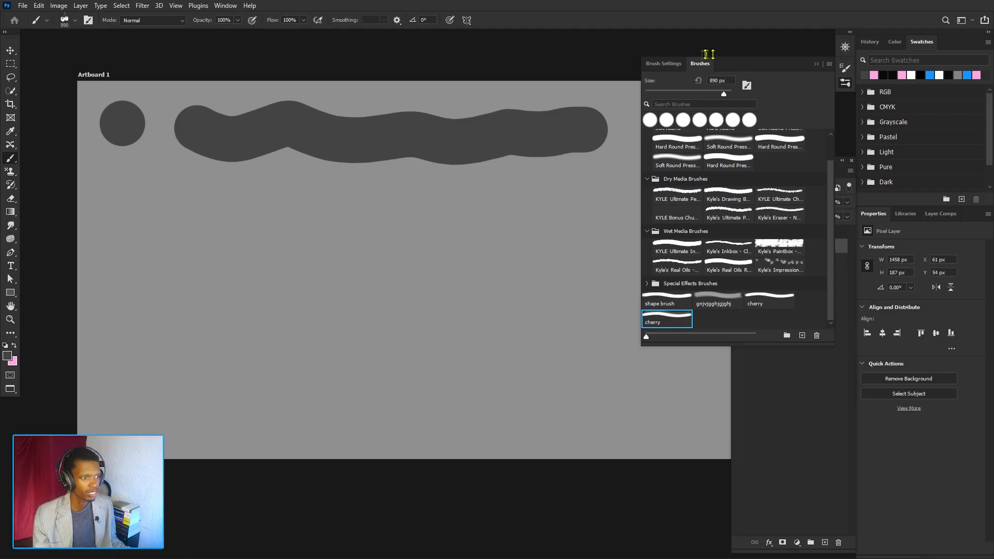
{"action": "left_click", "coordinate": [672, 67]}
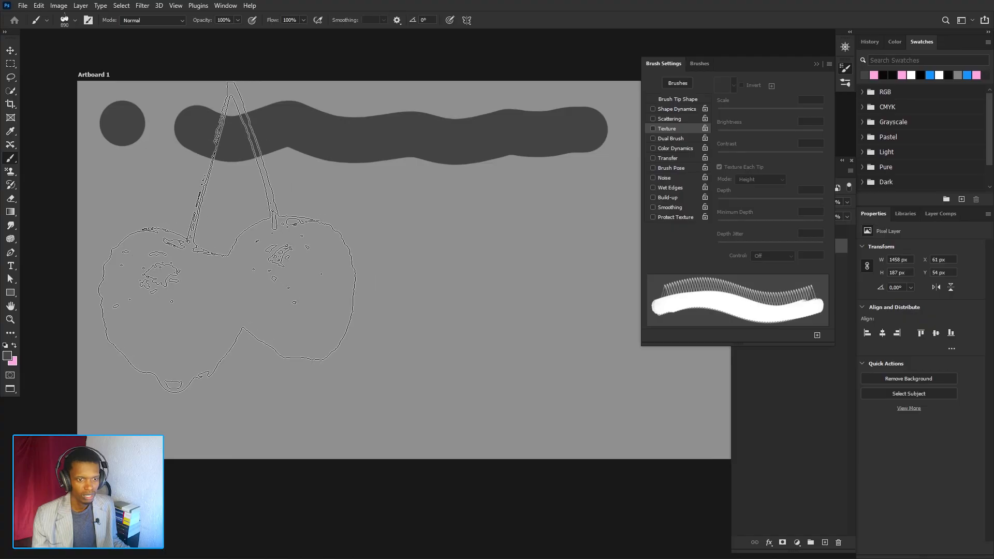
- Stamp a cherry on the artboard's left side, enable Texture, and stamp textured cherries further right
{"action": "left_click", "coordinate": [228, 237]}
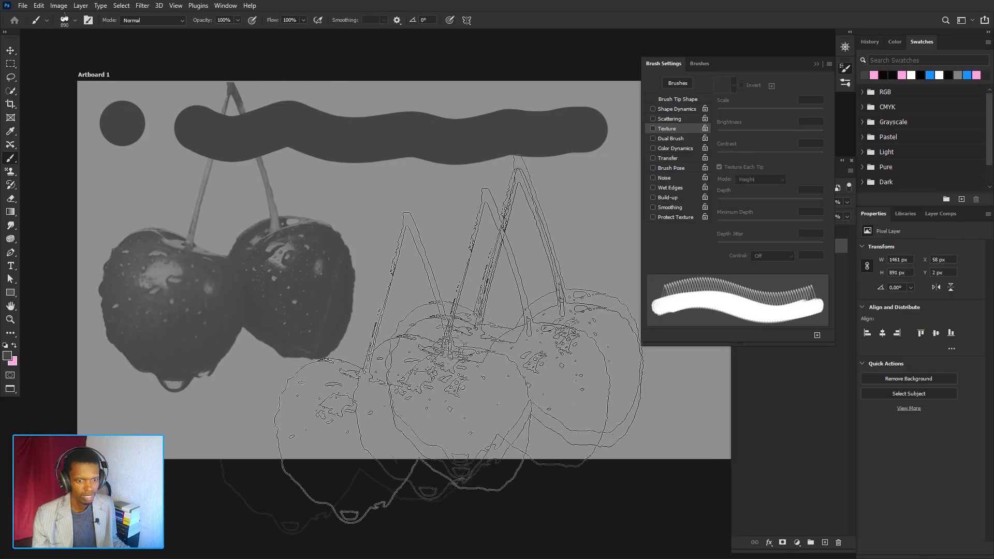
{"action": "left_click", "coordinate": [653, 128]}
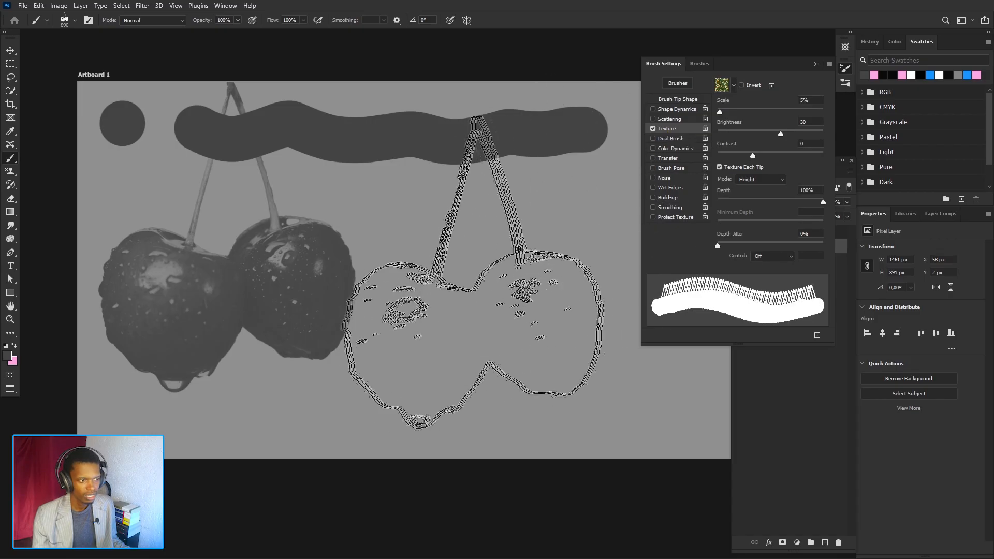
{"action": "left_click", "coordinate": [490, 243]}
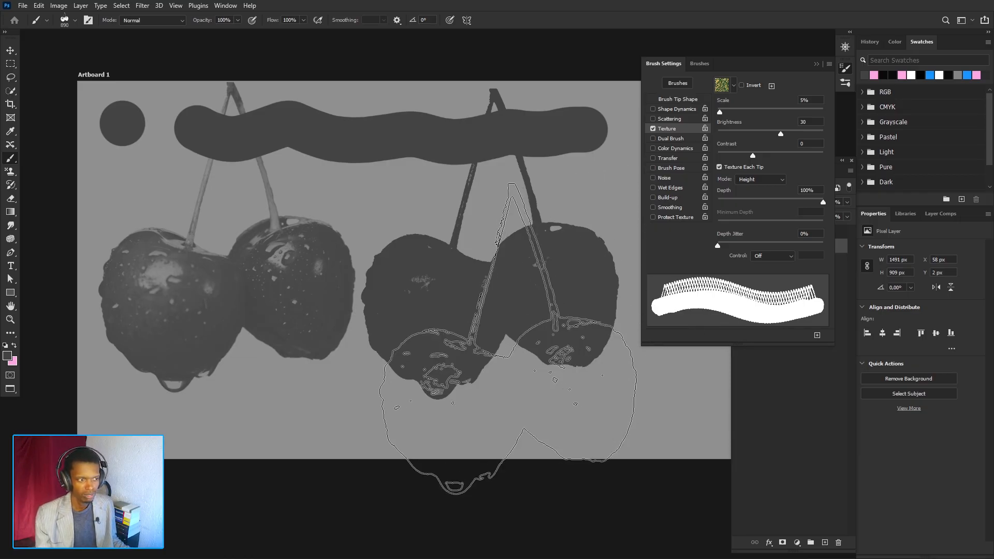
{"action": "left_click", "coordinate": [508, 338]}
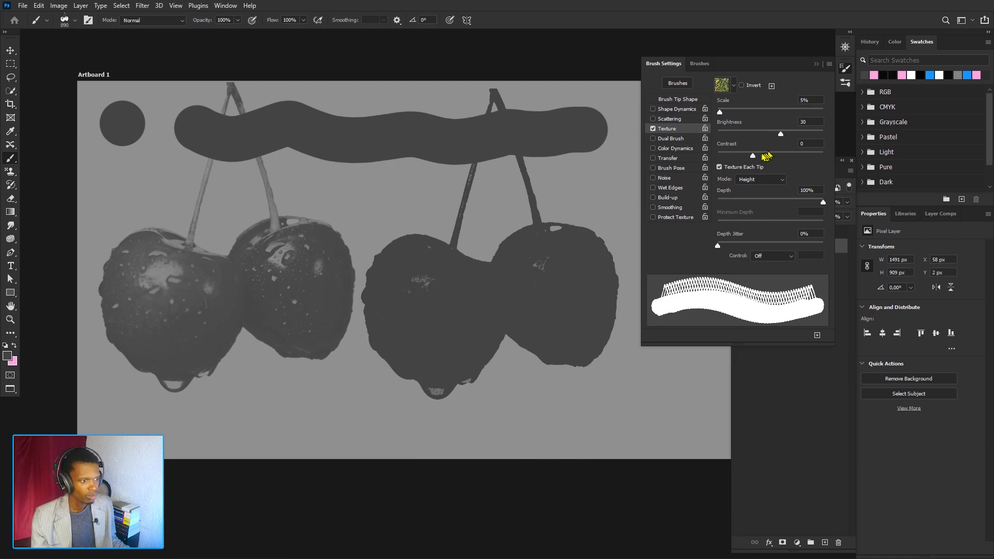
- Set the Texture Contrast to 76, stamp a cherry lower left, and reset Contrast to 0
{"action": "left_click_drag", "start_coordinate": [754, 158], "coordinate": [798, 158]}
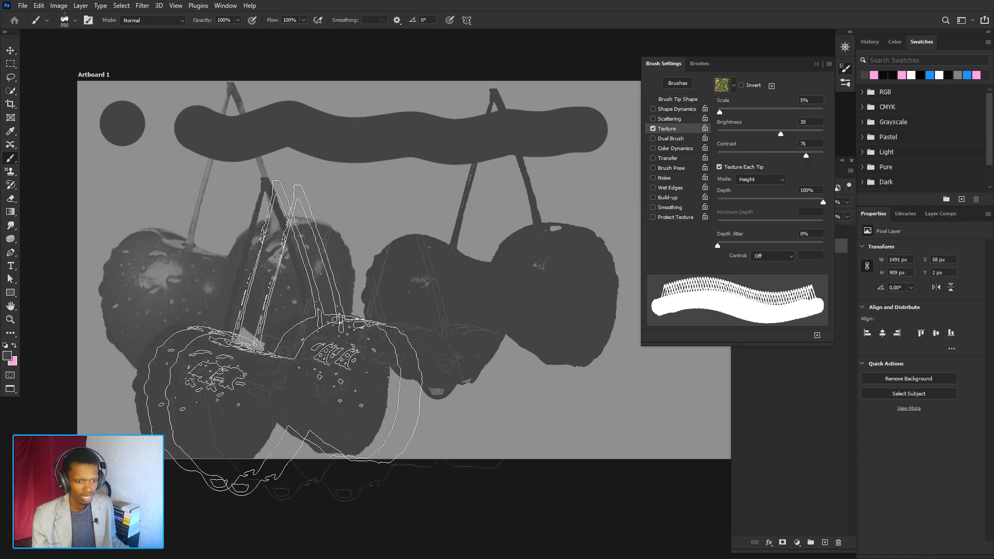
{"action": "left_click", "coordinate": [282, 401]}
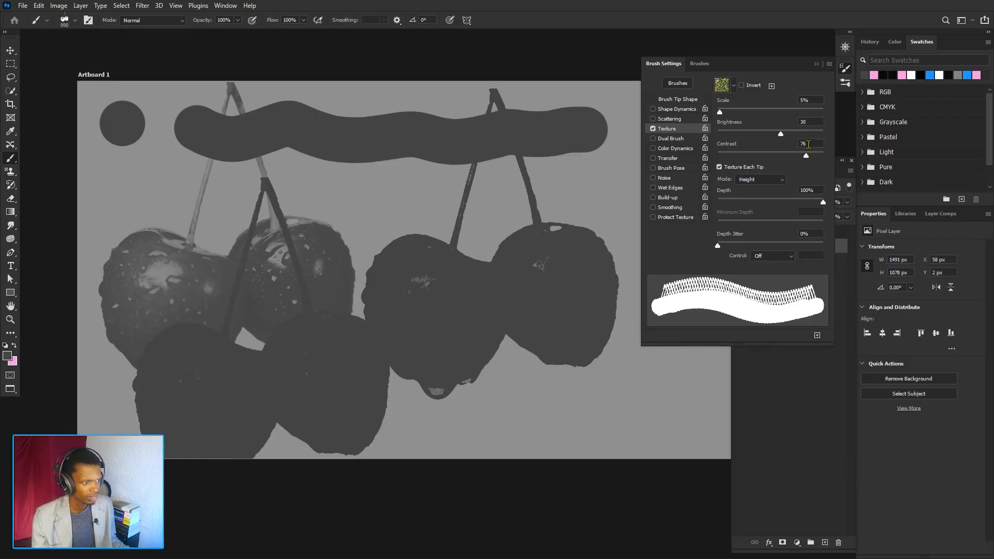
{"action": "type", "text": "0"}
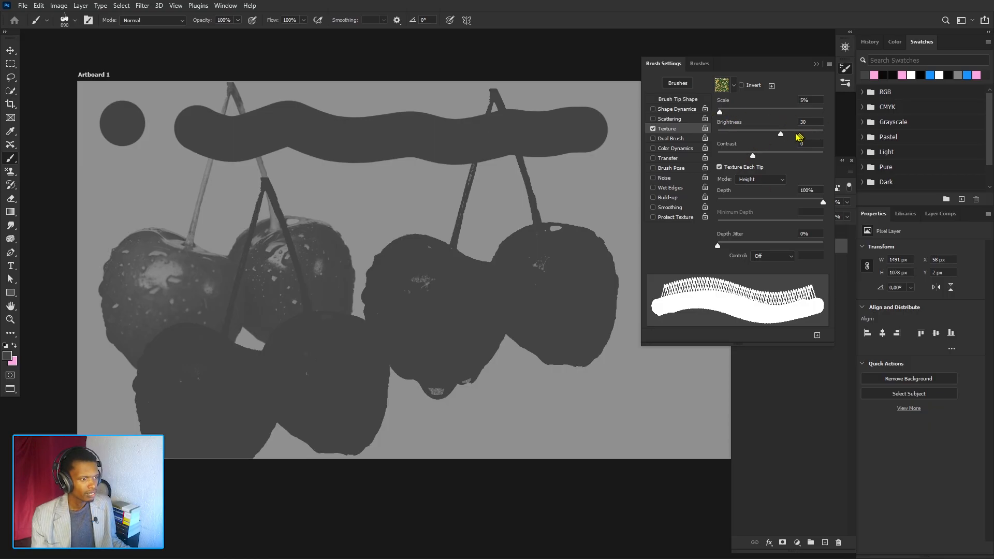
- Try several Texture Brightness values and set Brightness to 30
{"action": "left_click_drag", "start_coordinate": [782, 133], "coordinate": [800, 135]}
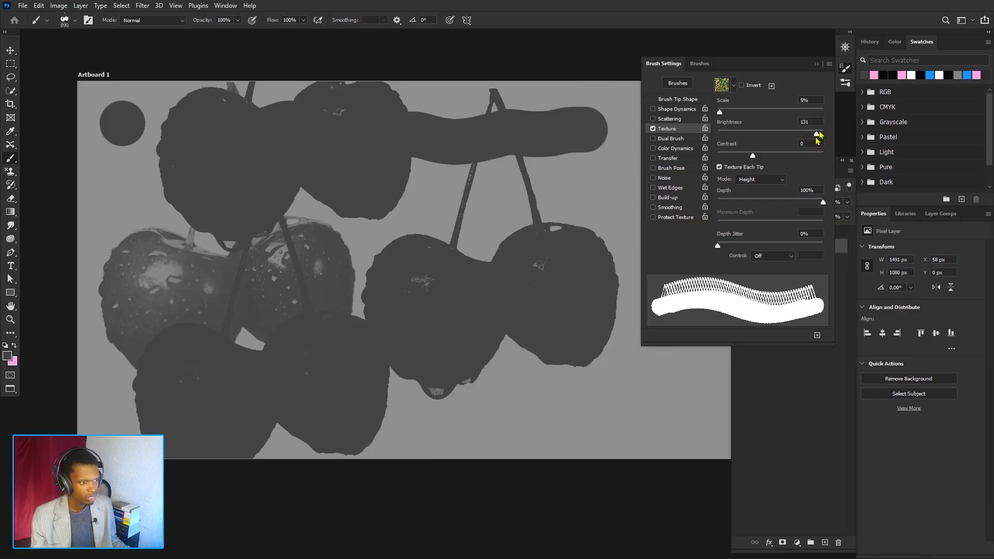
{"action": "left_click_drag", "start_coordinate": [817, 132], "coordinate": [726, 133]}
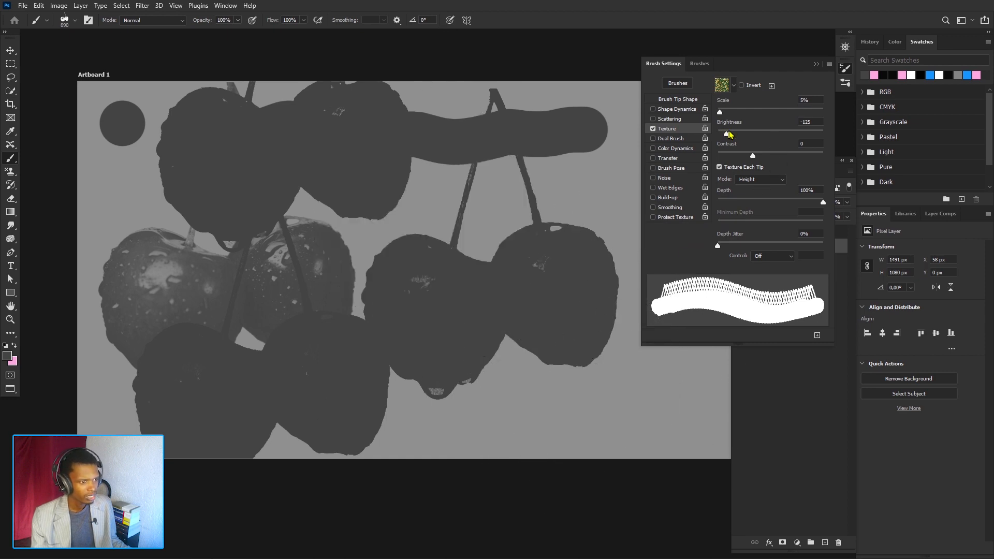
{"action": "left_click_drag", "start_coordinate": [729, 134], "coordinate": [781, 139]}
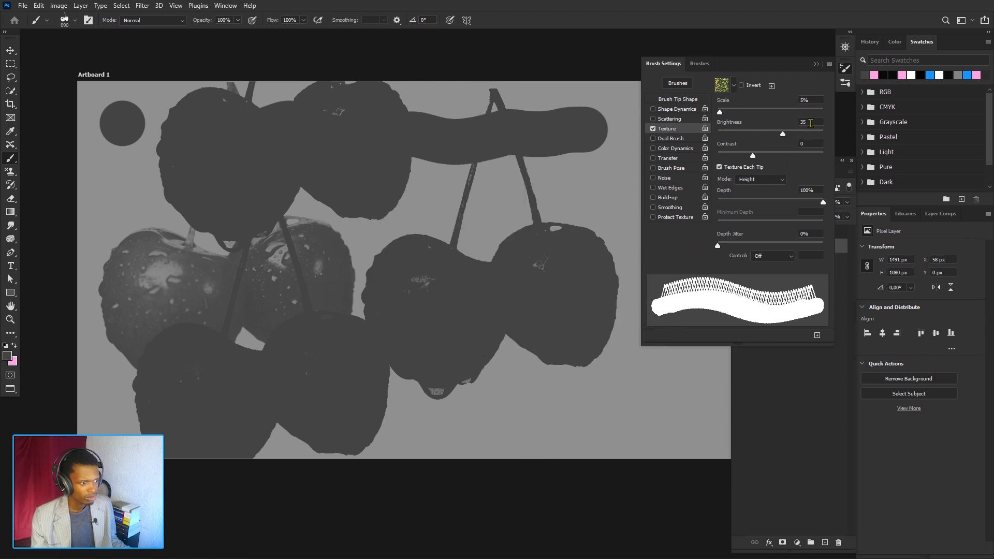
{"action": "type", "text": "30"}
{"action": "key", "text": "Return"}
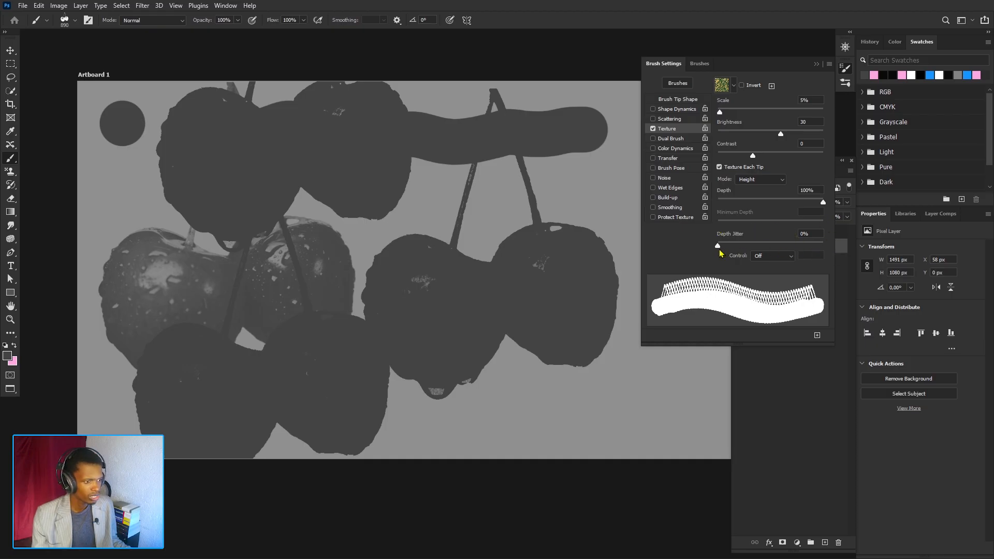
- Undo the last three cherry stamps
{"action": "key", "text": "ctrl+z"}
{"action": "key", "text": "ctrl+z"}
{"action": "key", "text": "ctrl+z"}
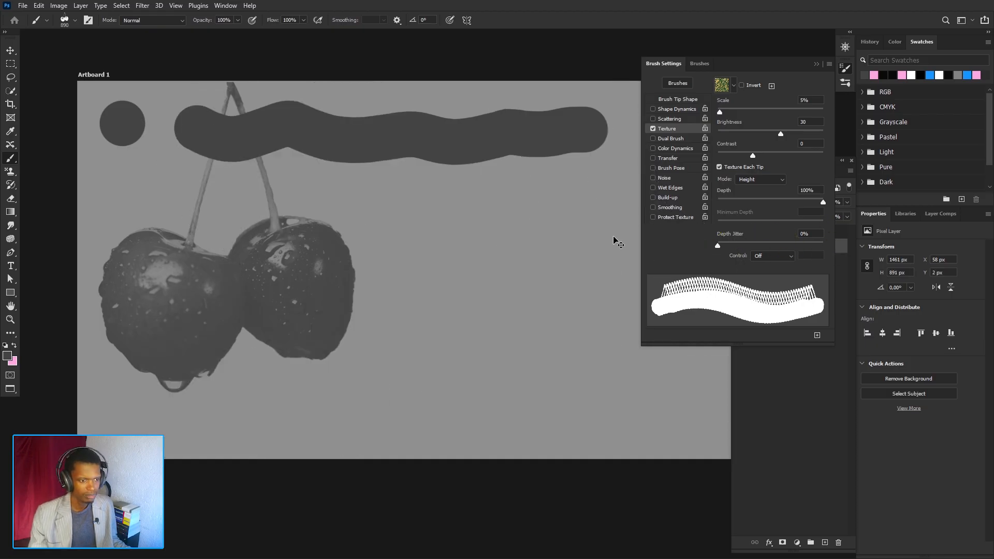
- Set Depth Jitter to 100%, stamp a cherry on the right, and reset Depth Jitter to 0%
{"action": "left_click_drag", "start_coordinate": [719, 247], "coordinate": [829, 253]}
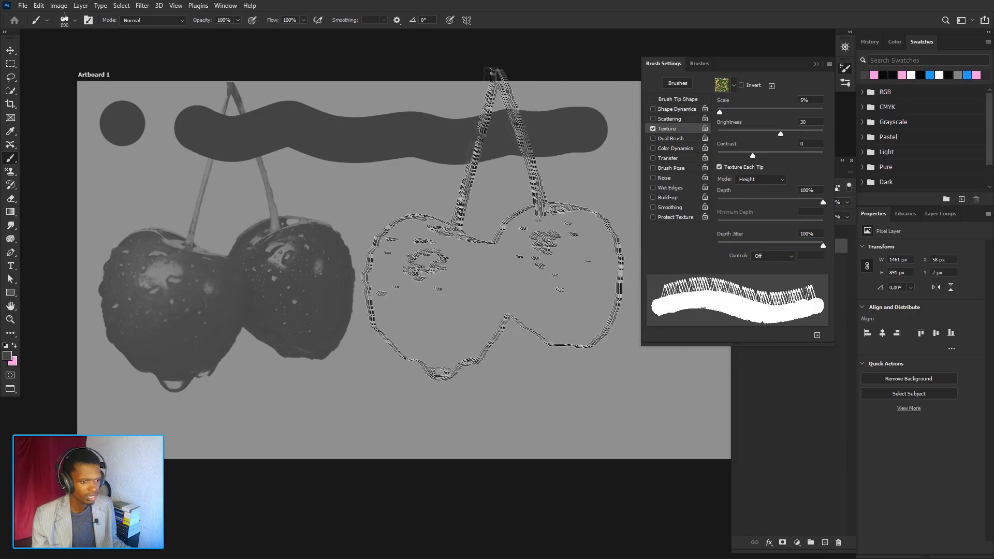
{"action": "left_click", "coordinate": [494, 258]}
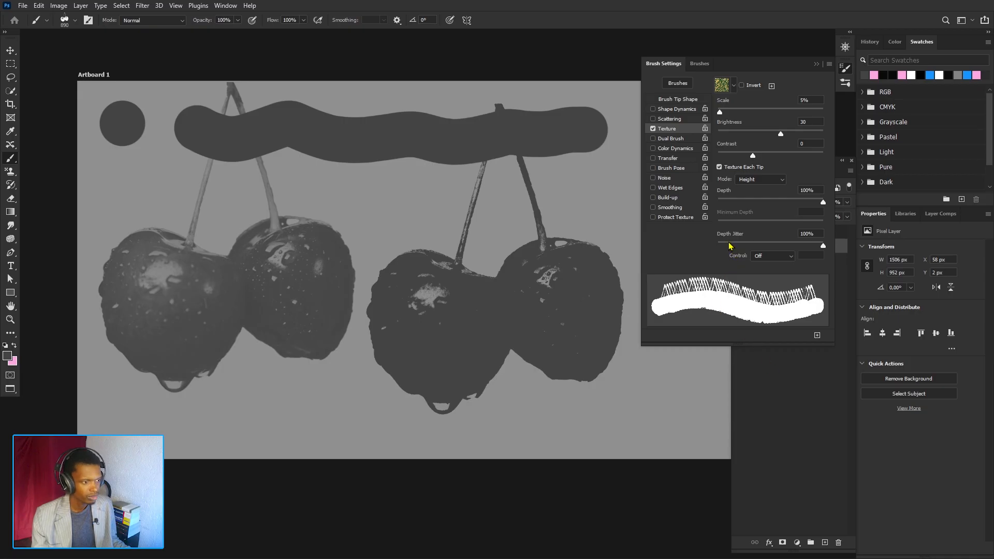
{"action": "left_click_drag", "start_coordinate": [729, 246], "coordinate": [718, 245]}
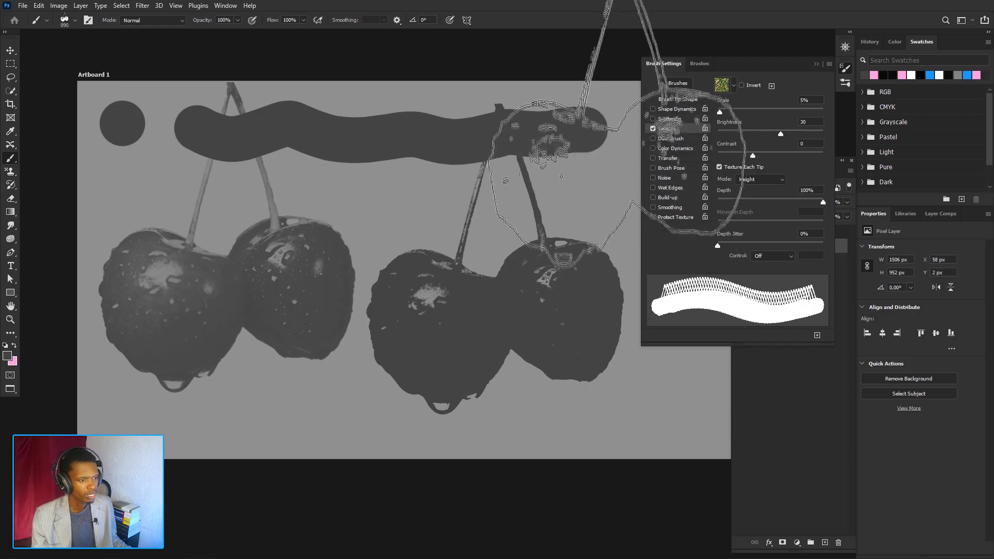
- Enable Dual Brush and turn off Texture, undoing the two cherry stamps
{"action": "left_click", "coordinate": [671, 139]}
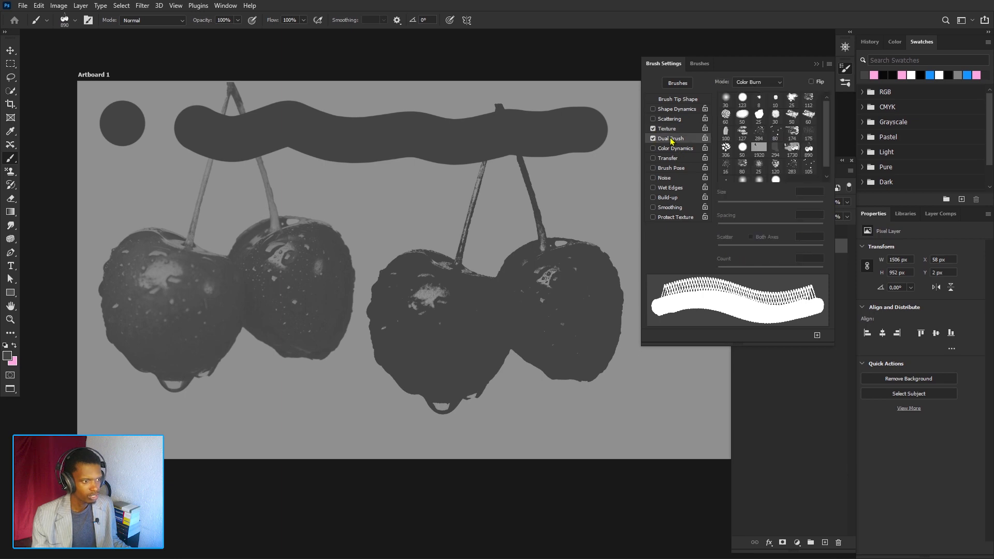
{"action": "left_click", "coordinate": [653, 129]}
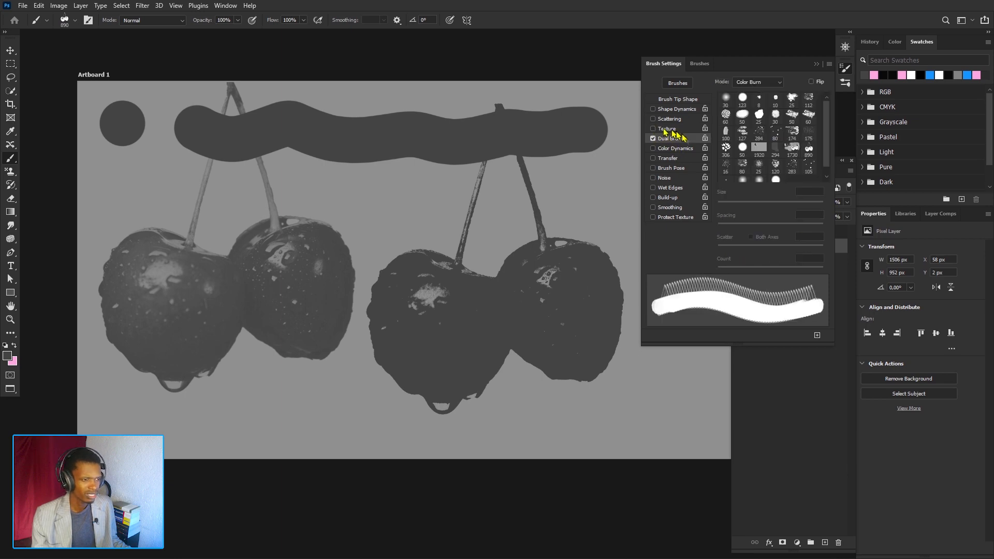
{"action": "key", "text": "ctrl+z"}
{"action": "key", "text": "ctrl+z"}
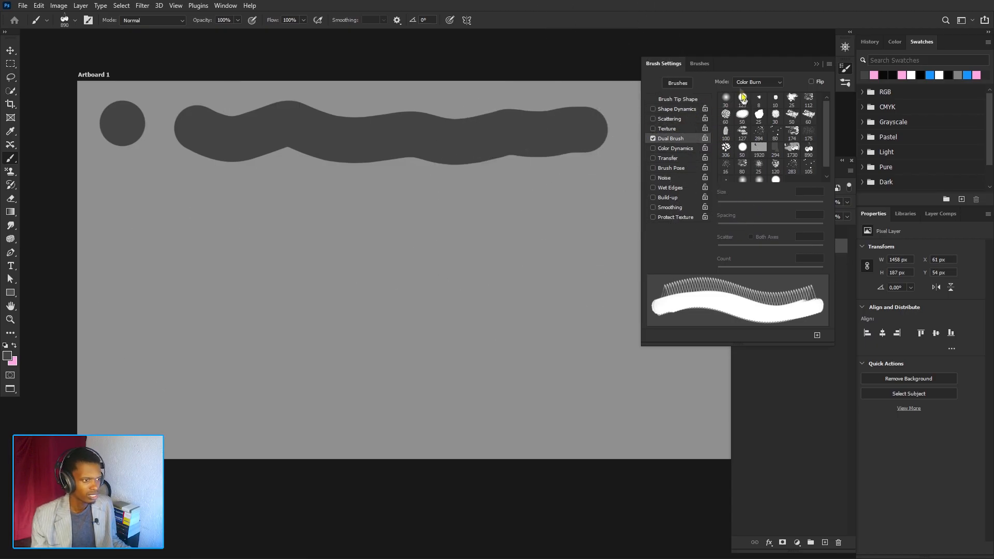
- Switch back to the hard round brush preset
{"action": "left_click", "coordinate": [700, 63]}
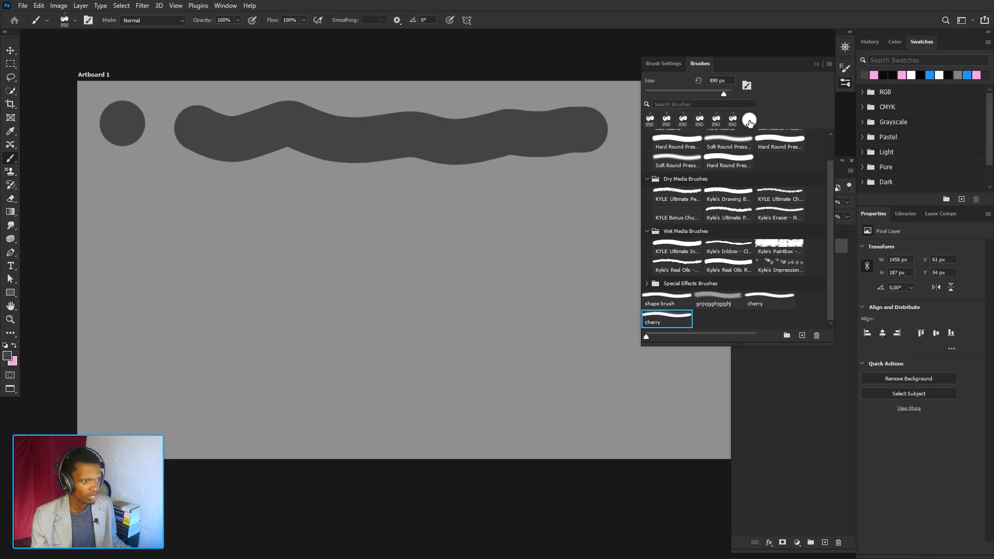
{"action": "left_click", "coordinate": [749, 121]}
{"action": "left_click", "coordinate": [654, 65]}
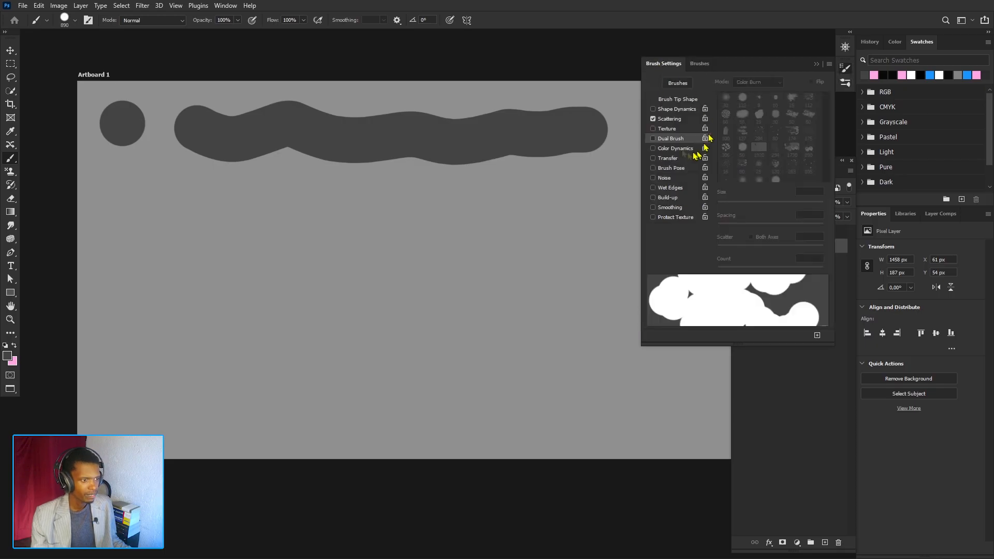
- Toggle Scattering and Dual Brush, leaving Scattering as the only enabled option with its settings shown
{"action": "left_click", "coordinate": [660, 121]}
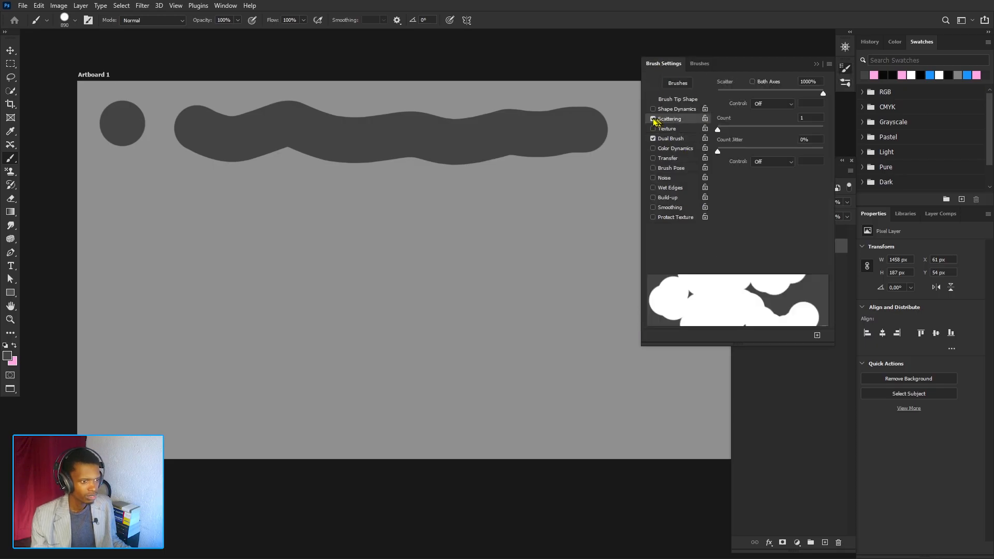
{"action": "left_click", "coordinate": [653, 120]}
{"action": "left_click", "coordinate": [673, 139]}
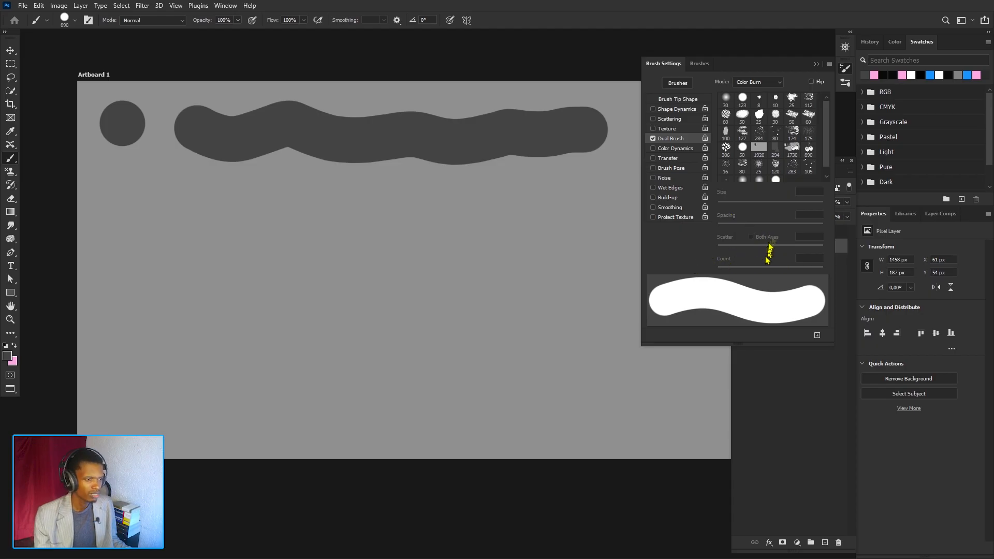
{"action": "left_click", "coordinate": [668, 119]}
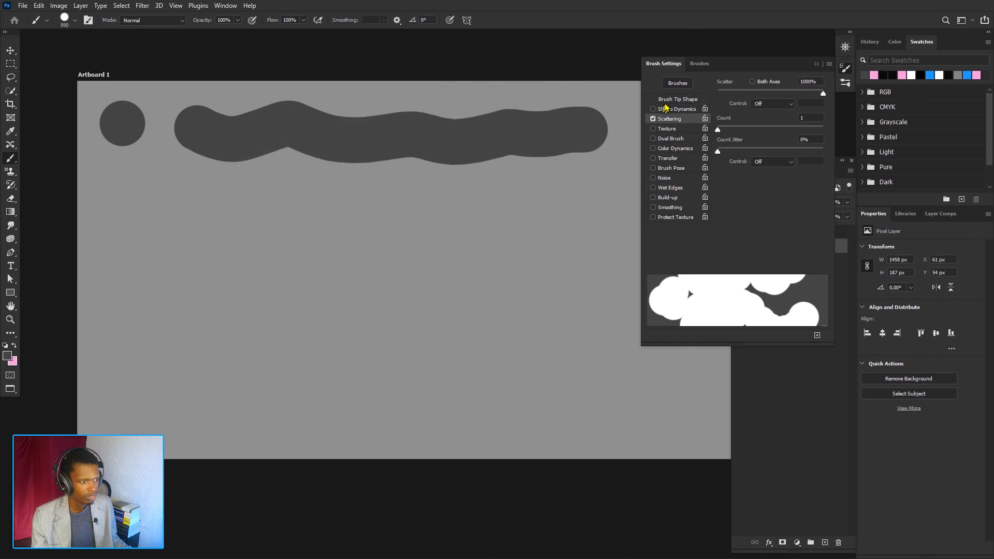
- Paint scattered test strokes across the artboard with 1000% Scatter and undo them
{"action": "mouse_move", "coordinate": [368, 254]}
{"action": "left_mouse_down"}
{"action": "mouse_move", "coordinate": [344, 269]}
{"action": "mouse_move", "coordinate": [234, 290]}
{"action": "left_mouse_up"}
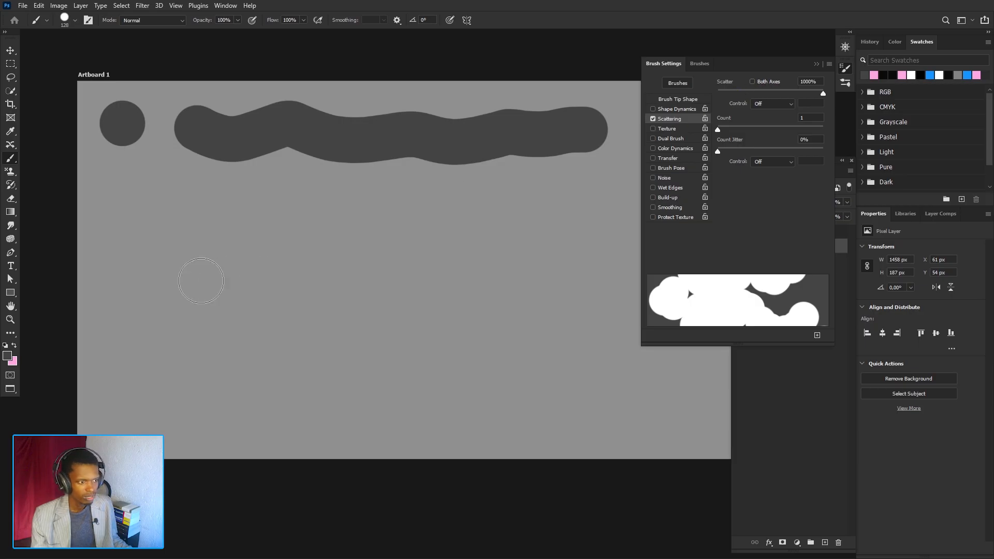
{"action": "mouse_move", "coordinate": [242, 270]}
{"action": "left_mouse_down"}
{"action": "mouse_move", "coordinate": [327, 300]}
{"action": "mouse_move", "coordinate": [395, 295]}
{"action": "left_mouse_up"}
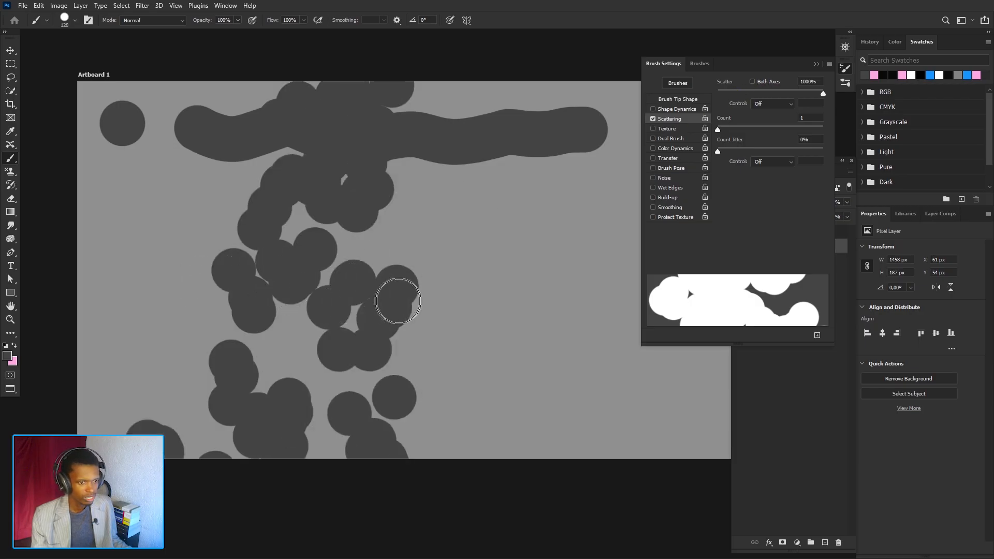
{"action": "key", "text": "ctrl+z"}
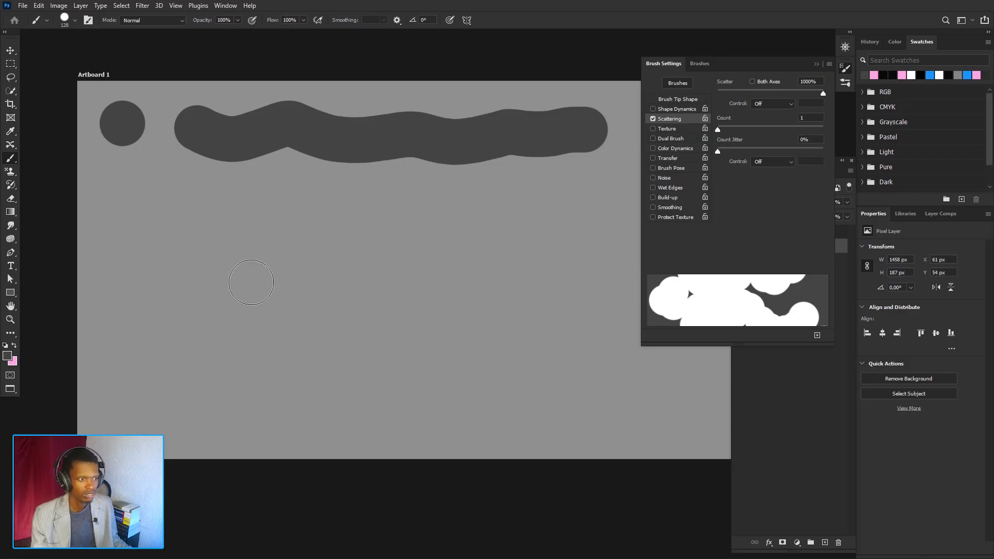
{"action": "mouse_move", "coordinate": [251, 282]}
{"action": "left_mouse_down"}
{"action": "mouse_move", "coordinate": [348, 286]}
{"action": "mouse_move", "coordinate": [456, 308]}
{"action": "mouse_move", "coordinate": [430, 311]}
{"action": "left_mouse_up"}
{"action": "key", "text": "ctrl+z"}
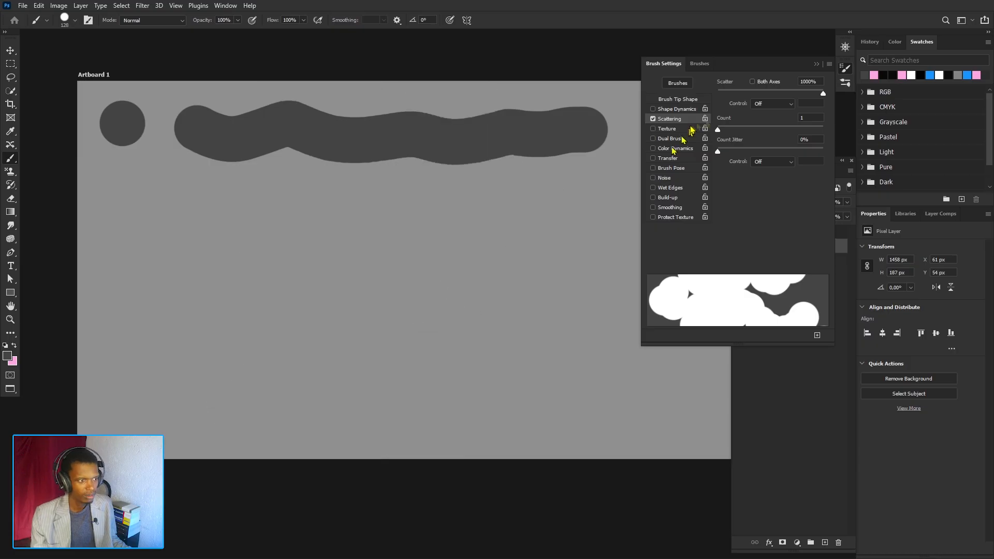
- Enable Both Axes scattering, paint a test stroke and undo it
{"action": "left_click", "coordinate": [753, 83]}
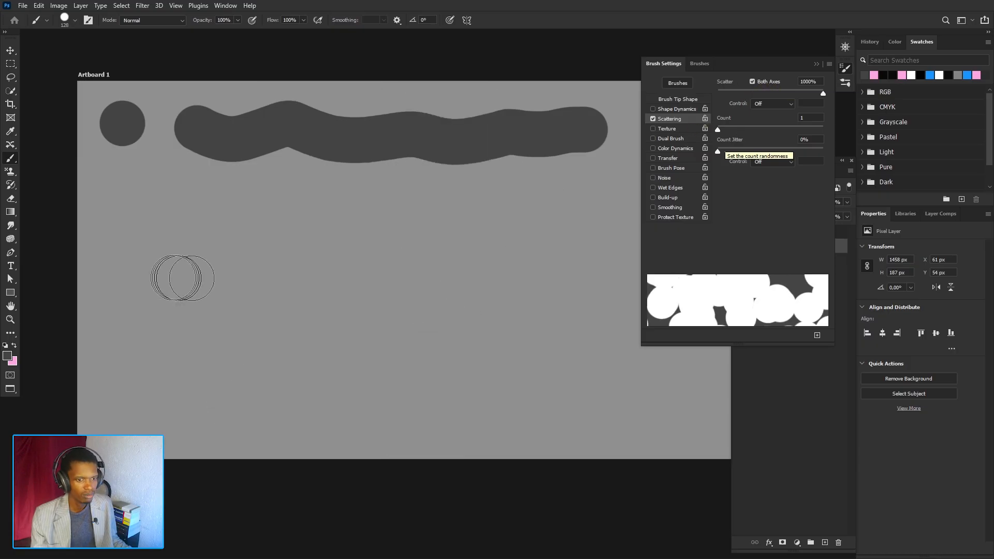
{"action": "mouse_move", "coordinate": [179, 277]}
{"action": "left_mouse_down"}
{"action": "mouse_move", "coordinate": [517, 285]}
{"action": "mouse_move", "coordinate": [410, 349]}
{"action": "left_mouse_up"}
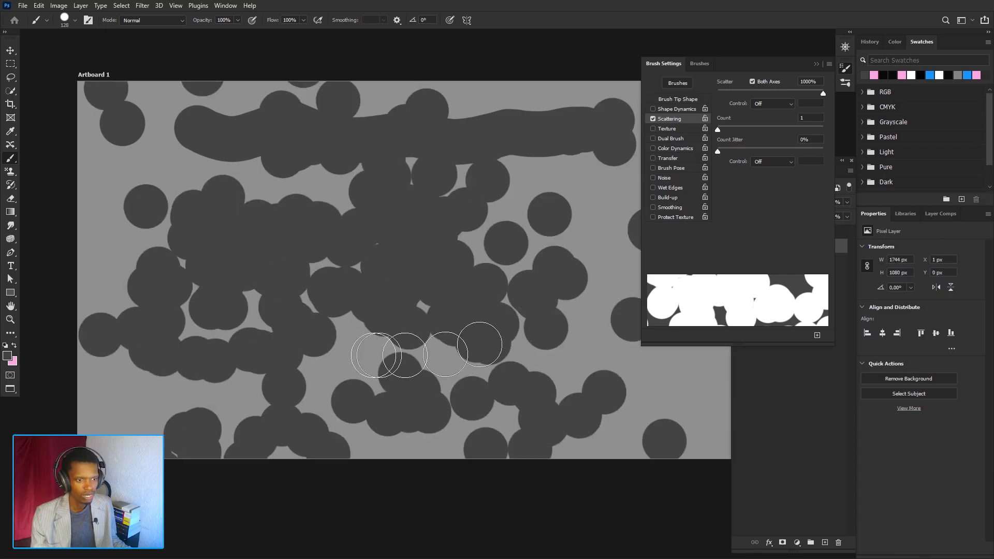
{"action": "key", "text": "ctrl+z"}
{"action": "mouse_move", "coordinate": [245, 276]}
{"action": "left_mouse_down"}
{"action": "mouse_move", "coordinate": [231, 266]}
{"action": "mouse_move", "coordinate": [455, 299]}
{"action": "mouse_move", "coordinate": [453, 317]}
{"action": "left_mouse_up"}
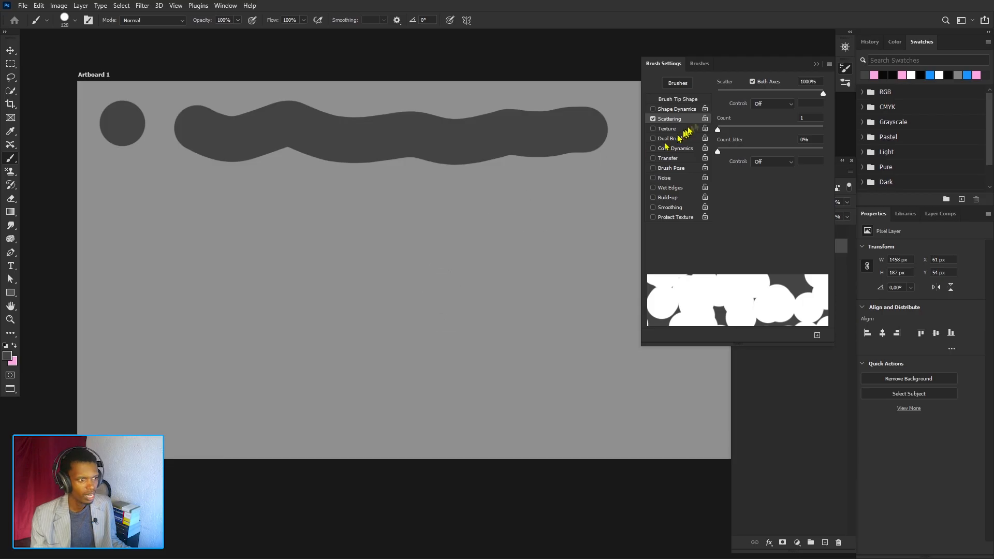
- Disable Both Axes, paint another scattered test stroke and undo it
{"action": "left_click", "coordinate": [753, 82]}
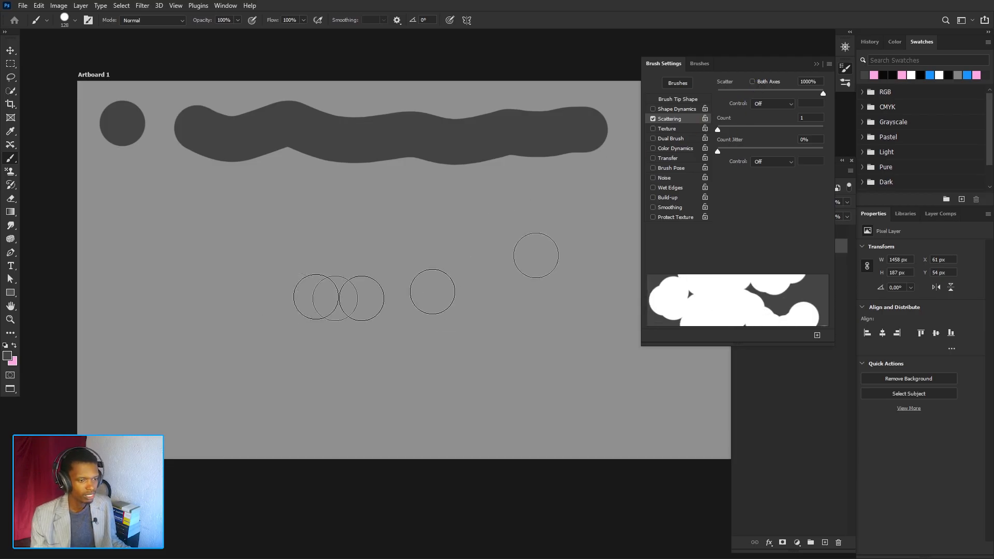
{"action": "mouse_move", "coordinate": [173, 300]}
{"action": "left_mouse_down"}
{"action": "mouse_move", "coordinate": [493, 333]}
{"action": "mouse_move", "coordinate": [499, 355]}
{"action": "left_mouse_up"}
{"action": "key", "text": "ctrl+z"}
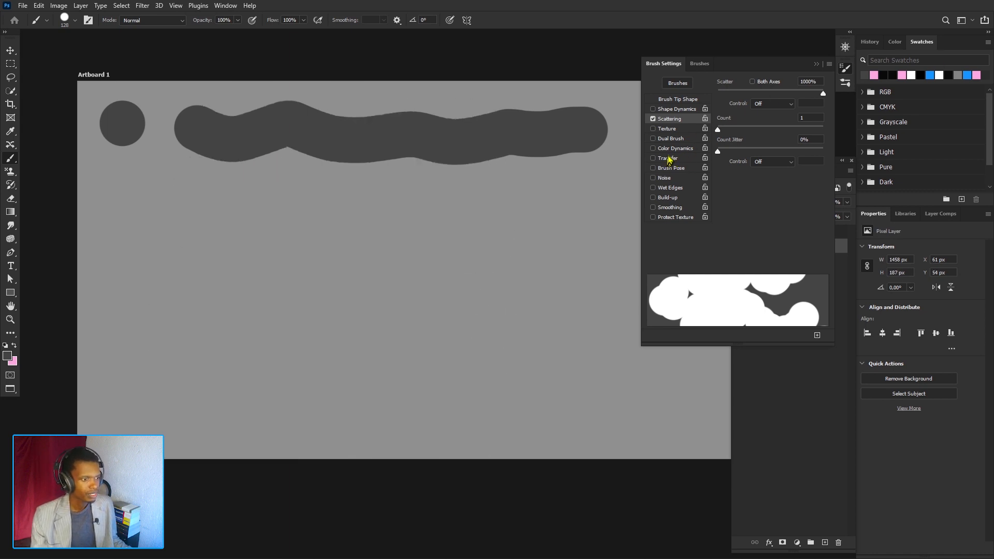
- Turn off Scattering and Dual Brush, leaving Color Dynamics as the only enabled brush option
{"action": "left_click", "coordinate": [665, 139]}
{"action": "left_click", "coordinate": [654, 119]}
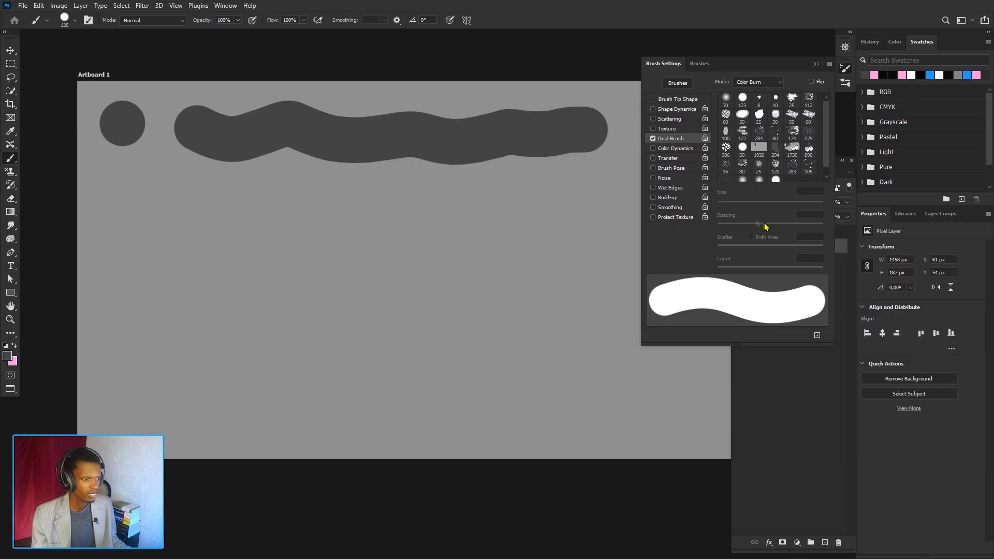
{"action": "left_click", "coordinate": [667, 150]}
{"action": "left_click", "coordinate": [653, 139]}
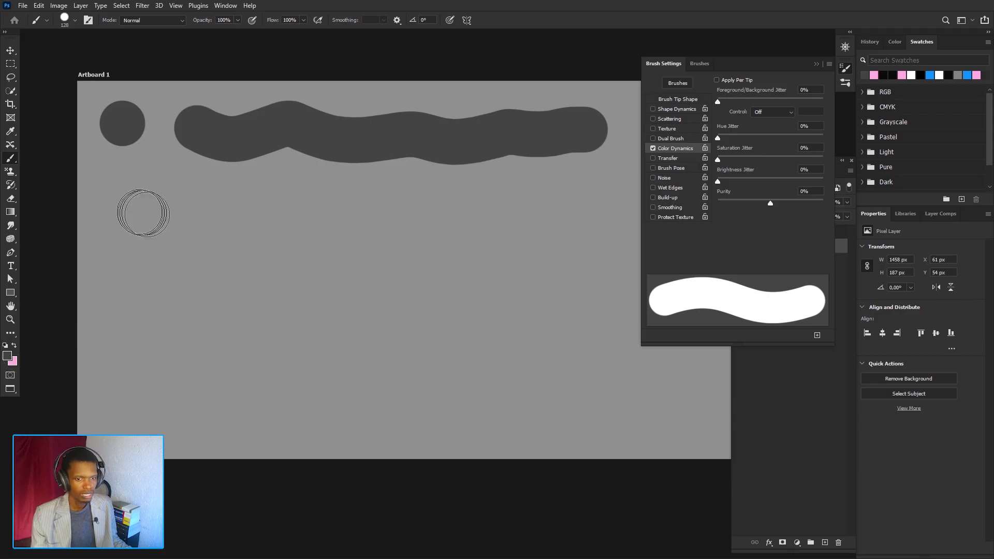
- Stamp a dot and paint a horizontal test stroke with Color Dynamics at 0% jitter
{"action": "left_click", "coordinate": [120, 221]}
{"action": "mouse_move", "coordinate": [146, 226]}
{"action": "left_mouse_down"}
{"action": "mouse_move", "coordinate": [302, 239]}
{"action": "mouse_move", "coordinate": [588, 224]}
{"action": "left_mouse_up"}
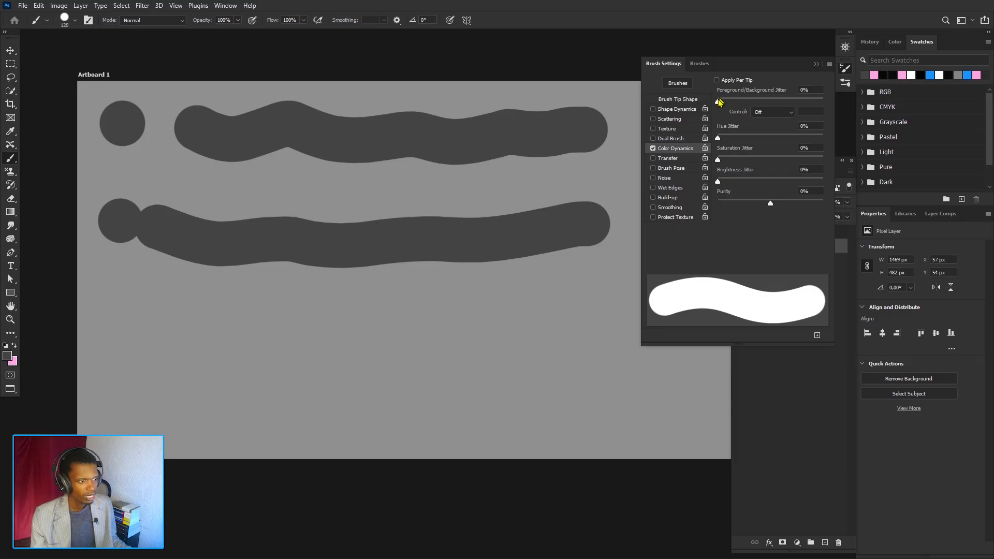
- Raise Foreground/Background Jitter to 27% and paint several jittered test strokes below
{"action": "left_click_drag", "start_coordinate": [728, 104], "coordinate": [740, 105]}
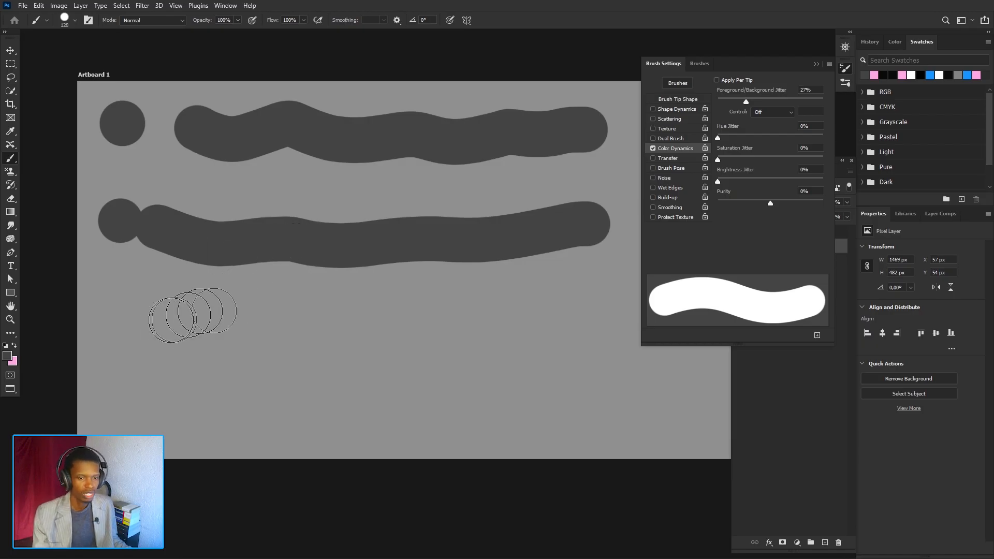
{"action": "left_click", "coordinate": [124, 323]}
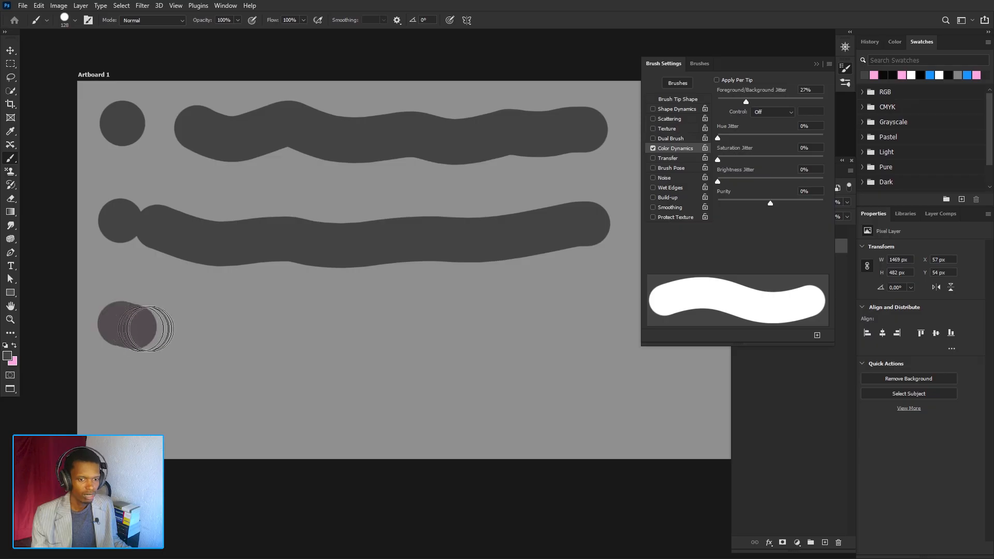
{"action": "mouse_move", "coordinate": [146, 328]}
{"action": "left_mouse_down"}
{"action": "mouse_move", "coordinate": [259, 327]}
{"action": "mouse_move", "coordinate": [416, 299]}
{"action": "mouse_move", "coordinate": [536, 304]}
{"action": "left_mouse_up"}
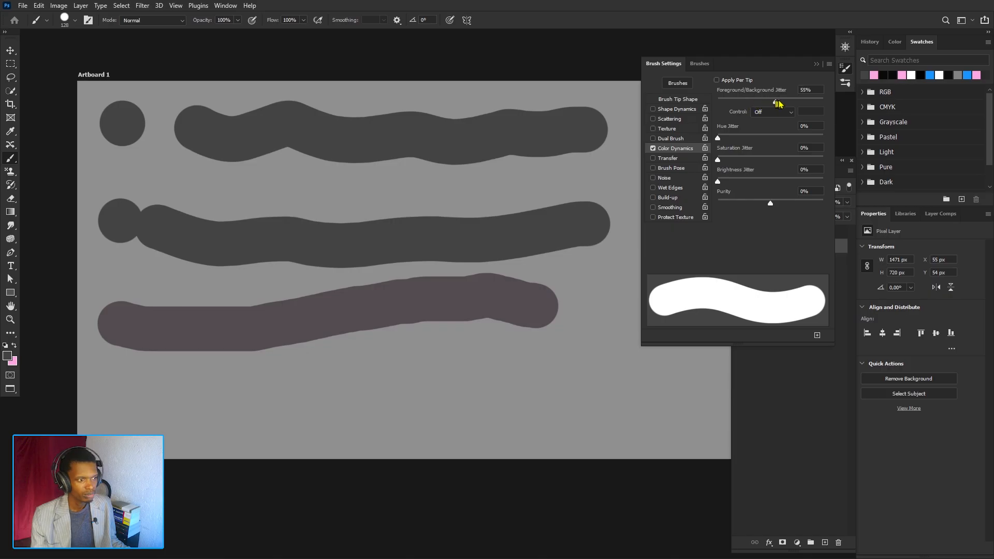
{"action": "mouse_move", "coordinate": [124, 387]}
{"action": "left_mouse_down"}
{"action": "mouse_move", "coordinate": [206, 394]}
{"action": "mouse_move", "coordinate": [463, 361]}
{"action": "left_mouse_up"}
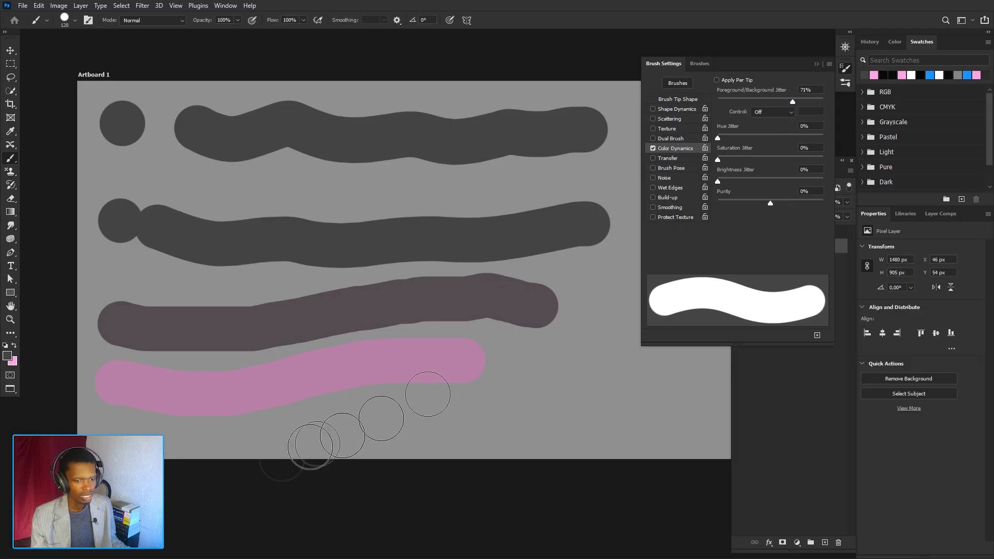
{"action": "mouse_move", "coordinate": [343, 427]}
{"action": "left_mouse_down"}
{"action": "mouse_move", "coordinate": [525, 423]}
{"action": "mouse_move", "coordinate": [596, 401]}
{"action": "mouse_move", "coordinate": [604, 337]}
{"action": "left_mouse_up"}
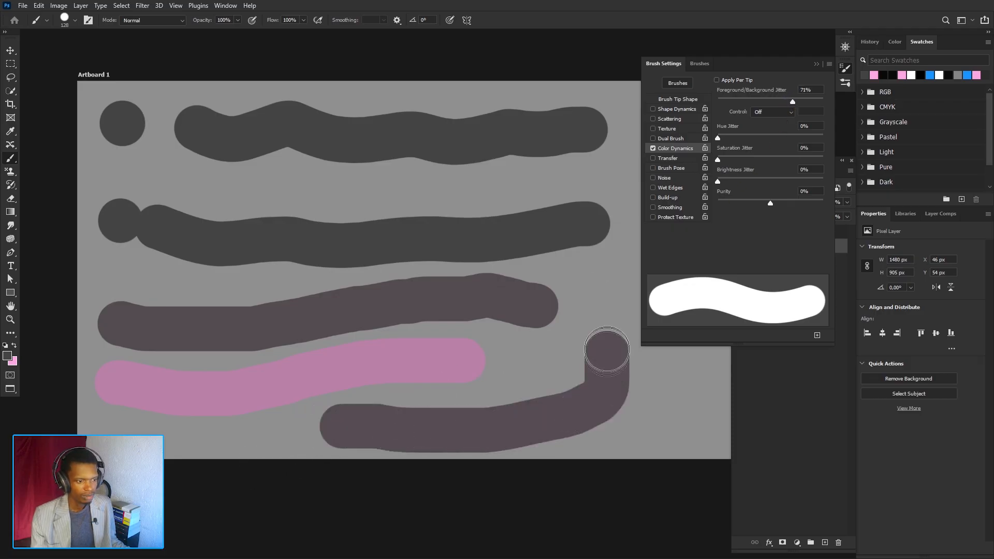
- Undo the last five paint strokes
{"action": "key", "text": "ctrl+z"}
{"action": "key", "text": "ctrl+z"}
{"action": "key", "text": "ctrl+z"}
{"action": "key", "text": "ctrl+z"}
{"action": "key", "text": "ctrl+z"}
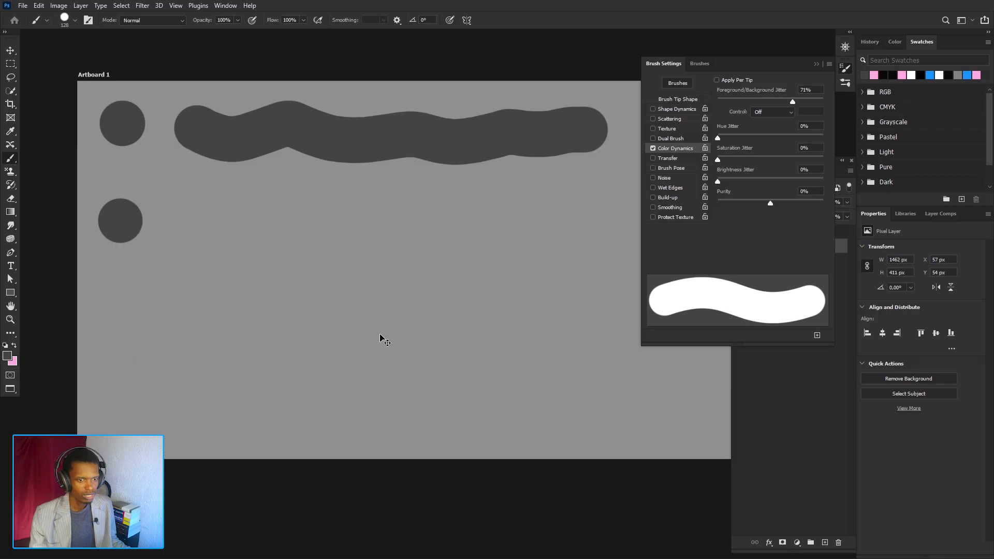
- Paint three test strokes at increasing Foreground/Background Jitter
{"action": "left_click", "coordinate": [139, 187]}
{"action": "mouse_move", "coordinate": [168, 188]}
{"action": "left_mouse_down"}
{"action": "mouse_move", "coordinate": [259, 221]}
{"action": "mouse_move", "coordinate": [515, 206]}
{"action": "left_mouse_up"}
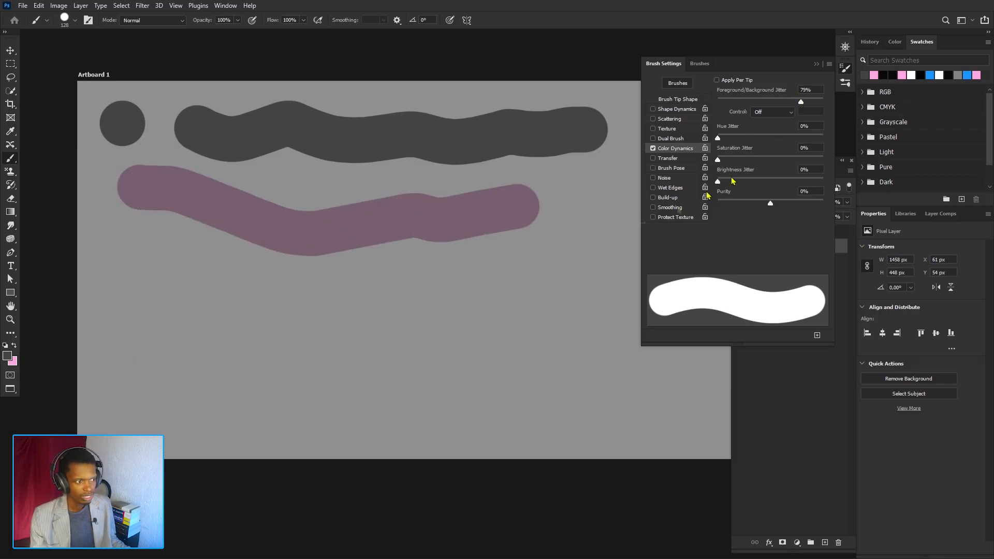
{"action": "mouse_move", "coordinate": [138, 262]}
{"action": "left_mouse_down"}
{"action": "mouse_move", "coordinate": [414, 289]}
{"action": "mouse_move", "coordinate": [546, 275]}
{"action": "left_mouse_up"}
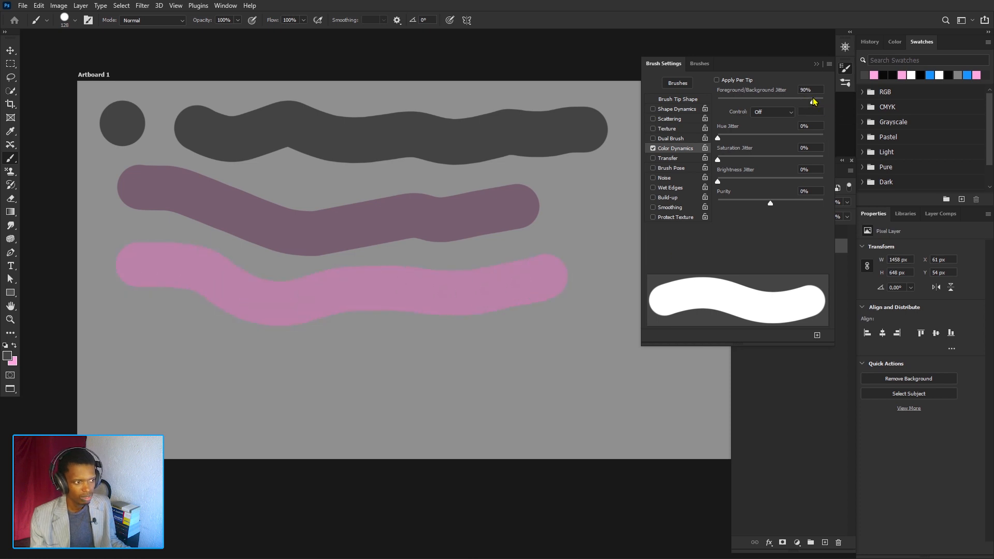
{"action": "mouse_move", "coordinate": [136, 357]}
{"action": "left_mouse_down"}
{"action": "mouse_move", "coordinate": [268, 393]}
{"action": "mouse_move", "coordinate": [415, 395]}
{"action": "mouse_move", "coordinate": [491, 365]}
{"action": "mouse_move", "coordinate": [513, 370]}
{"action": "left_mouse_up"}
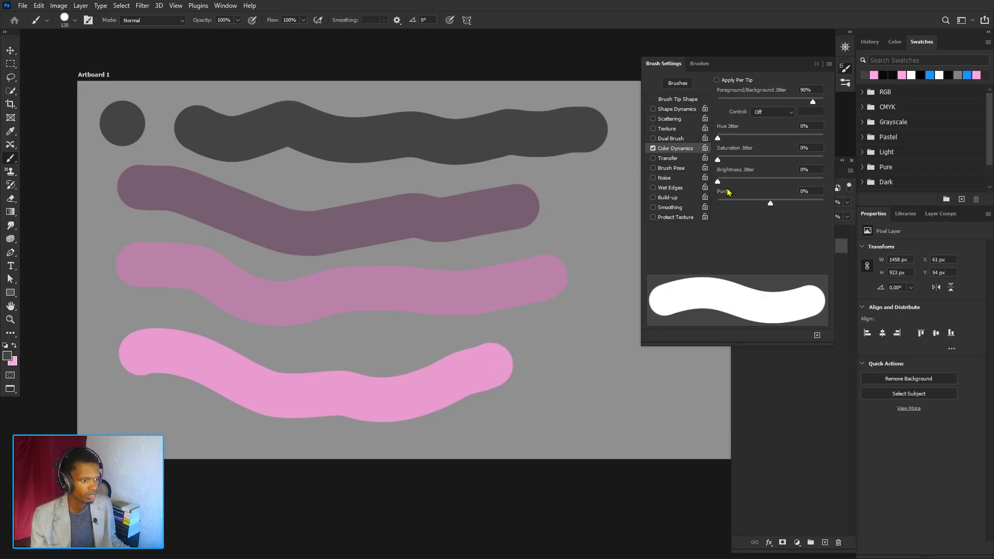
- Set Purity to +100% and undo the three jittered test strokes
{"action": "left_click_drag", "start_coordinate": [771, 204], "coordinate": [812, 205]}
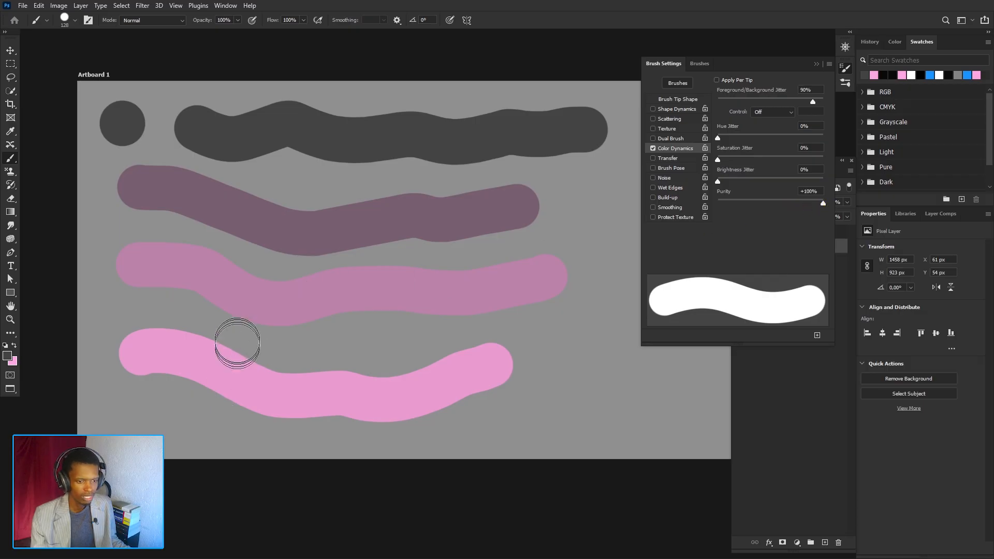
{"action": "key", "text": "ctrl+z"}
{"action": "key", "text": "ctrl+z"}
{"action": "key", "text": "ctrl+z"}
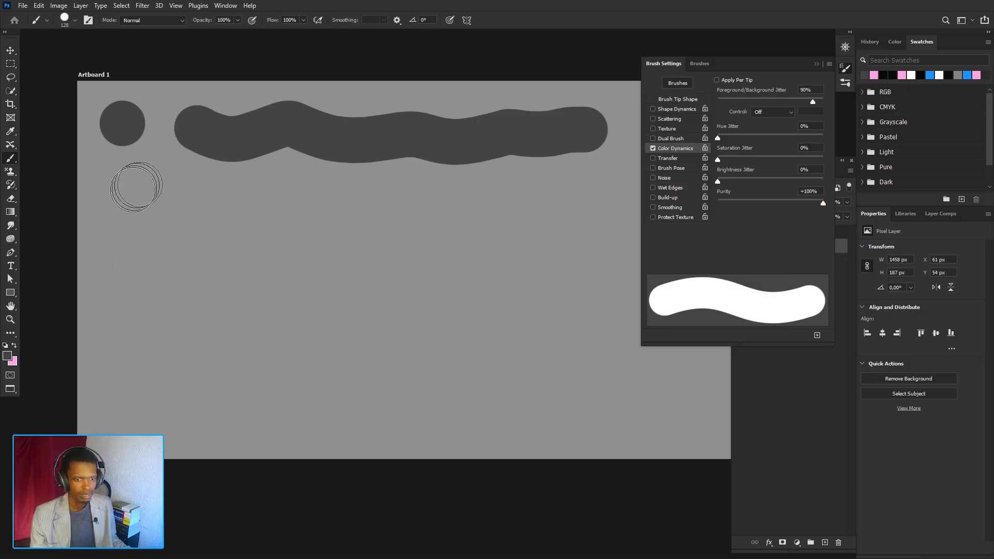
- Paint a test stroke at +100% Purity, set Purity to -100%, and paint another stroke
{"action": "mouse_move", "coordinate": [133, 189]}
{"action": "left_mouse_down"}
{"action": "mouse_move", "coordinate": [267, 208]}
{"action": "mouse_move", "coordinate": [436, 253]}
{"action": "mouse_move", "coordinate": [585, 218]}
{"action": "left_mouse_up"}
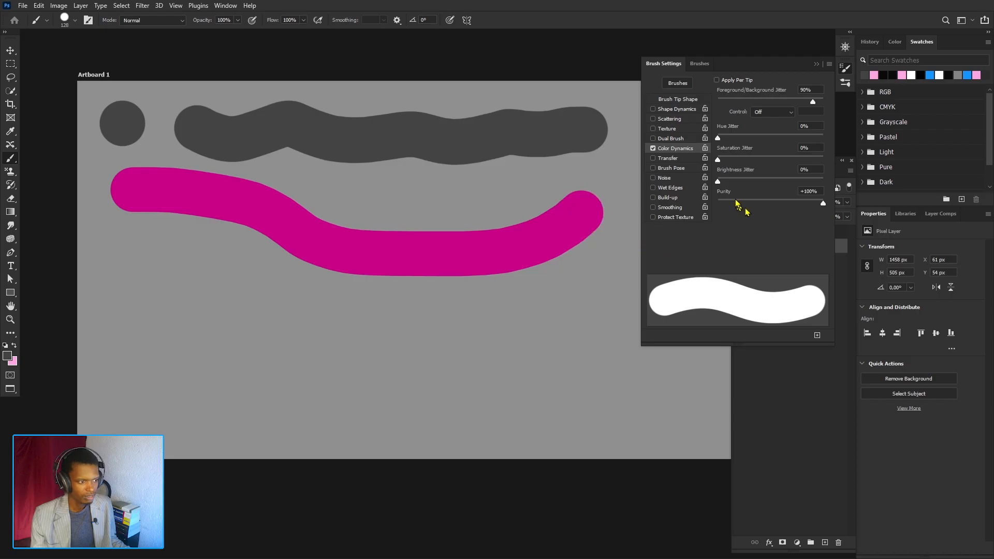
{"action": "left_click_drag", "start_coordinate": [735, 200], "coordinate": [723, 203]}
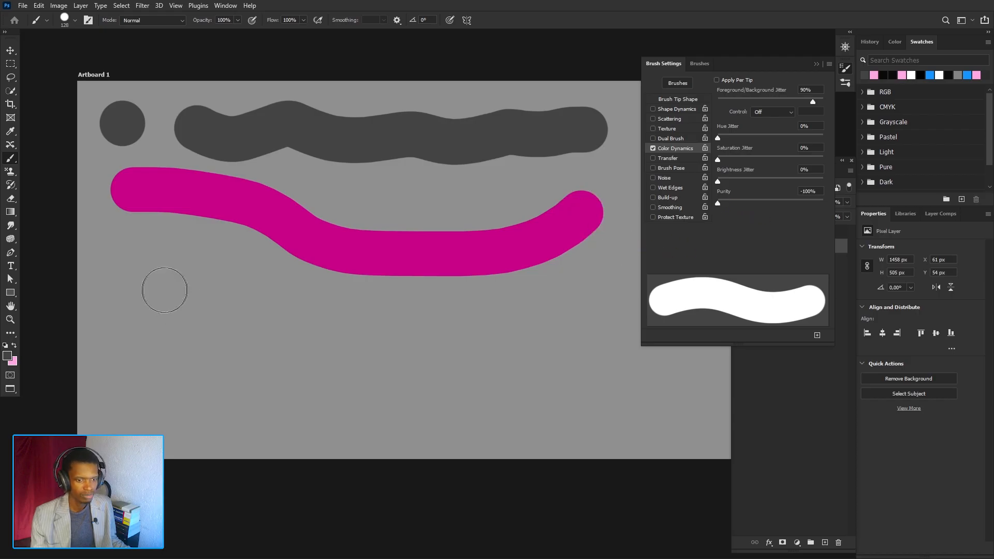
{"action": "mouse_move", "coordinate": [155, 286]}
{"action": "left_mouse_down"}
{"action": "mouse_move", "coordinate": [356, 339]}
{"action": "mouse_move", "coordinate": [518, 316]}
{"action": "mouse_move", "coordinate": [567, 298]}
{"action": "left_mouse_up"}
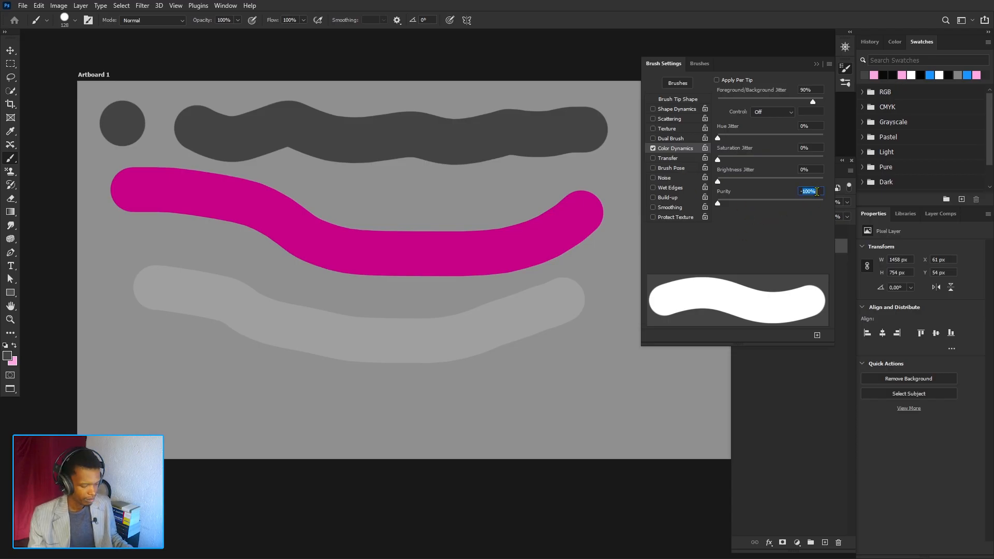
- Reset Purity and Foreground/Background Jitter to 0% and turn off Color Dynamics
{"action": "type", "text": "-0"}
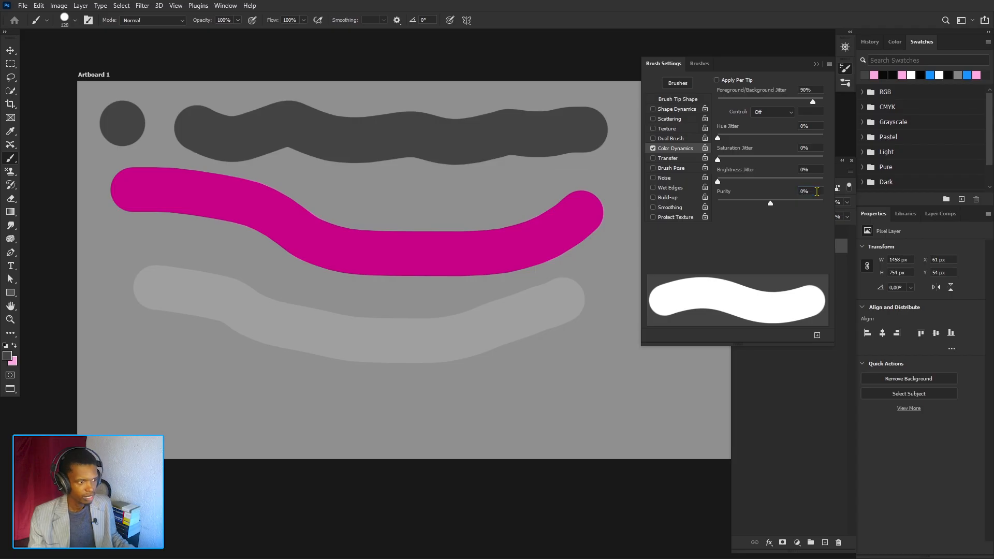
{"action": "left_click_drag", "start_coordinate": [742, 102], "coordinate": [716, 101]}
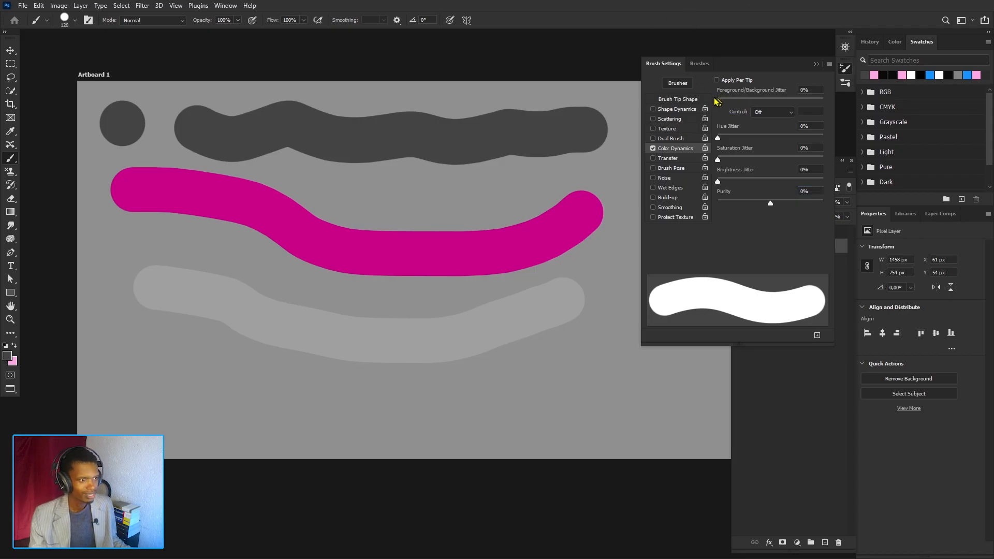
{"action": "left_click", "coordinate": [653, 148]}
- Enable Transfer and undo the two purity test strokes
{"action": "left_click", "coordinate": [670, 158]}
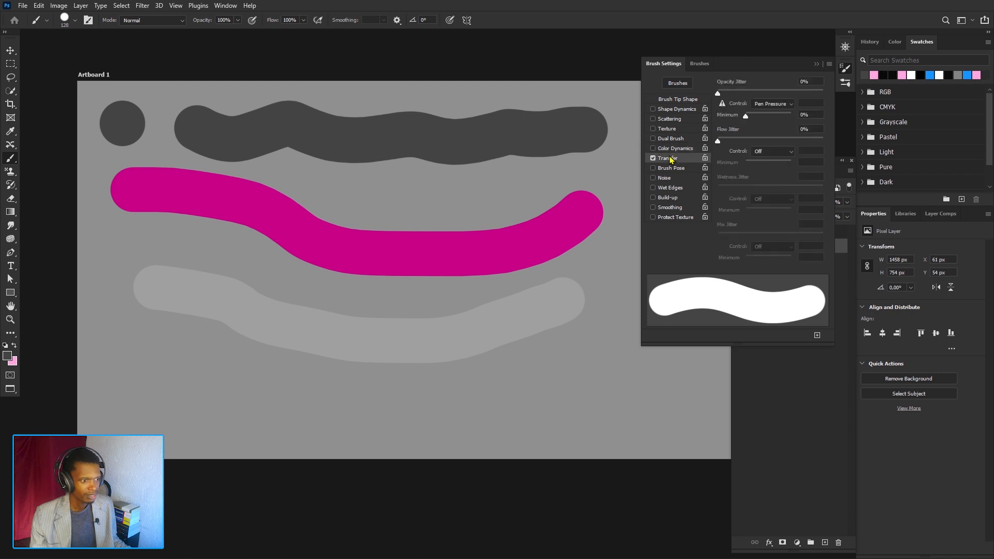
{"action": "key", "text": "ctrl+z"}
{"action": "key", "text": "ctrl+z"}
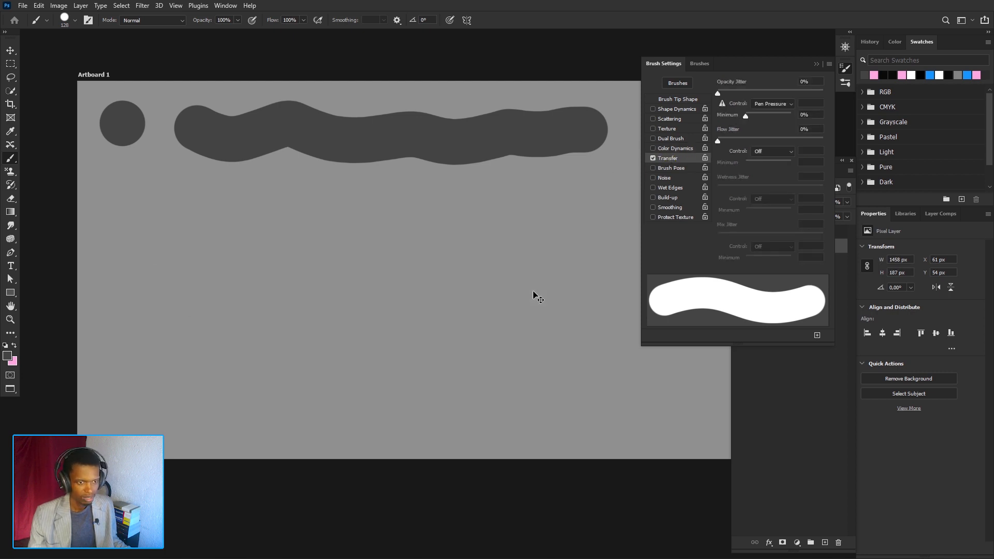
{"action": "key", "text": "ctrl+z"}
{"action": "key", "text": "ctrl+shift+z"}
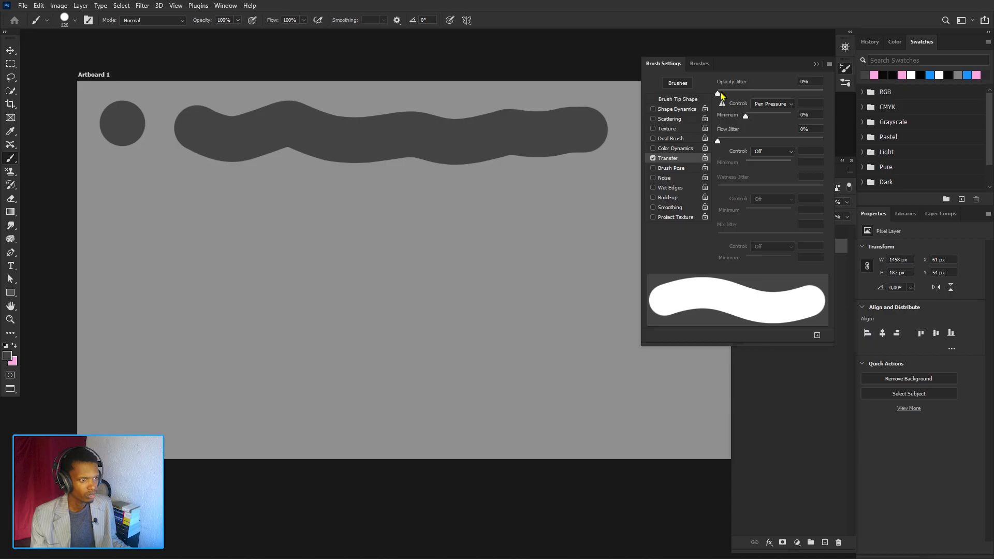
- Set Opacity Jitter to 60%, stamp a test dot and undo it
{"action": "left_click_drag", "start_coordinate": [717, 94], "coordinate": [740, 95]}
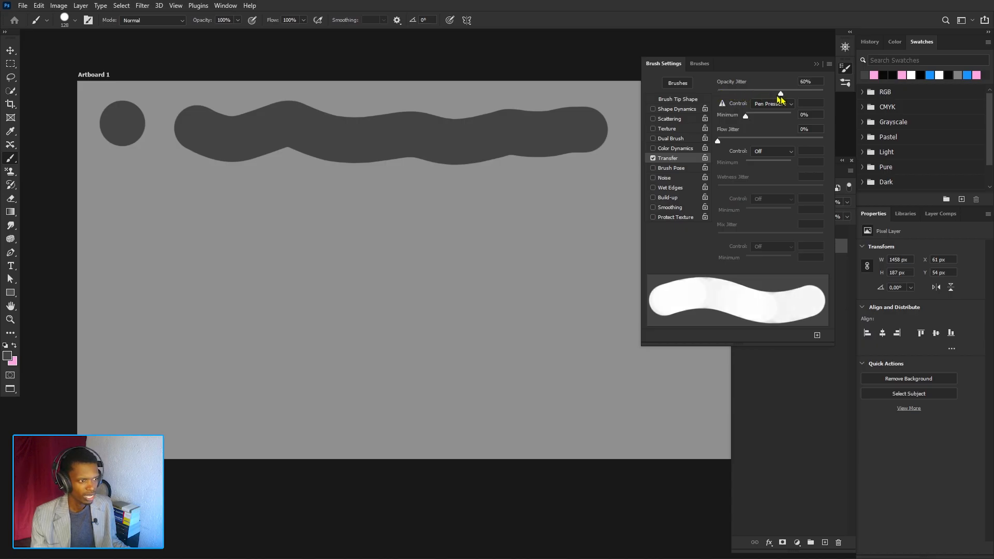
{"action": "left_click", "coordinate": [121, 213]}
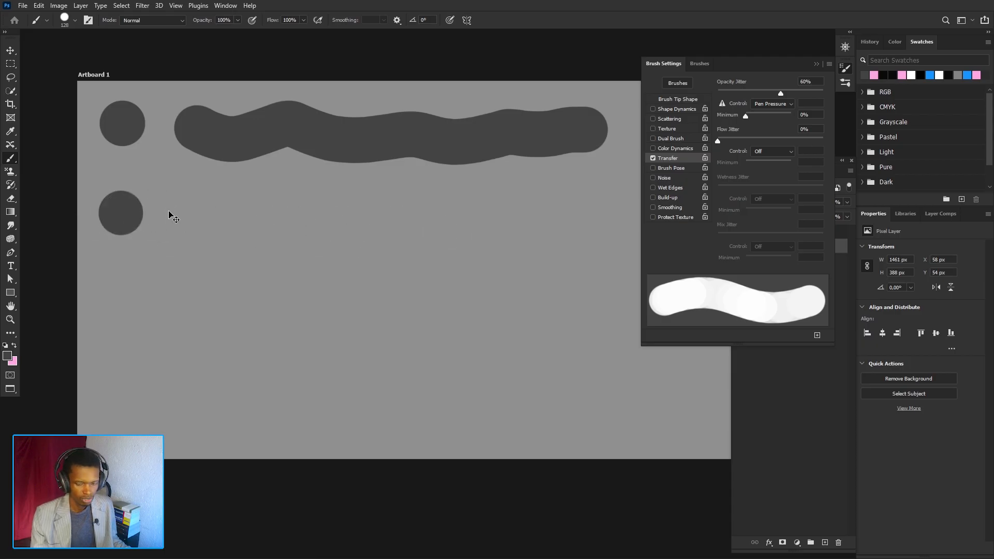
{"action": "key", "text": "ctrl+z"}
- Paint a horizontal stroke and stamp two dots with 60% Opacity Jitter
{"action": "left_click_drag", "start_coordinate": [136, 213], "coordinate": [595, 213]}
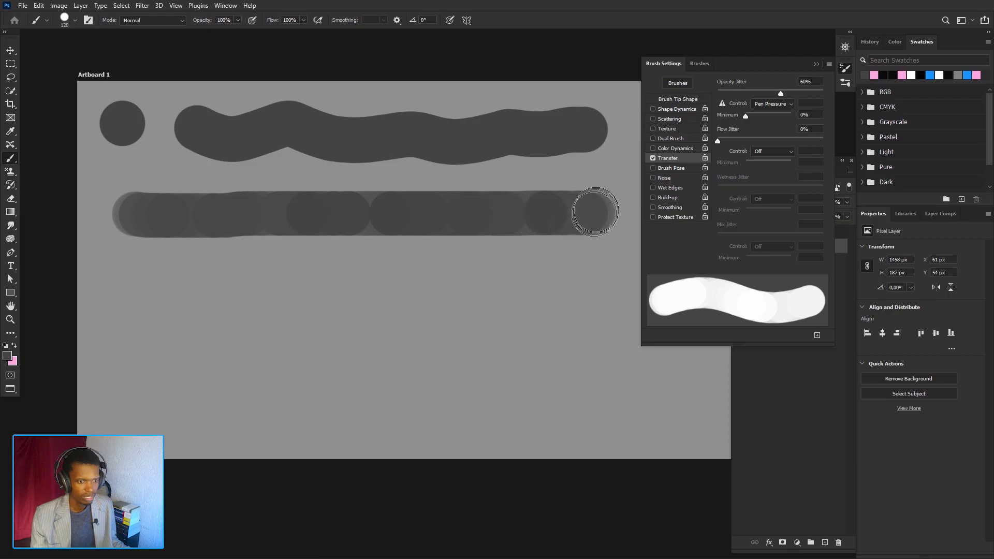
{"action": "left_click", "coordinate": [123, 286]}
{"action": "left_click", "coordinate": [189, 290]}
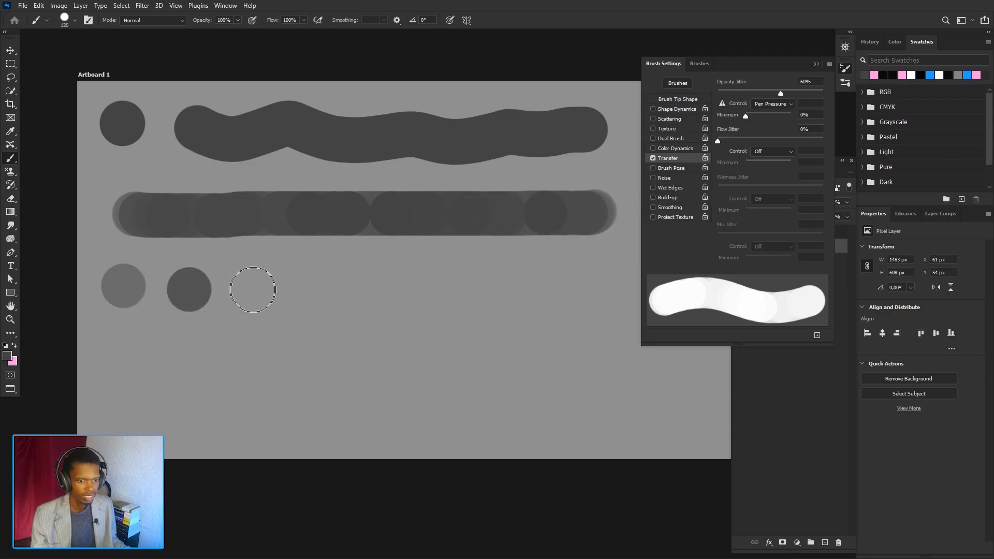
- Stamp a row of test dots with 60% Opacity Jitter, then undo all the dots in the row
{"action": "left_click", "coordinate": [254, 290]}
{"action": "left_click", "coordinate": [317, 288]}
{"action": "left_click", "coordinate": [402, 289]}
{"action": "left_click", "coordinate": [464, 289]}
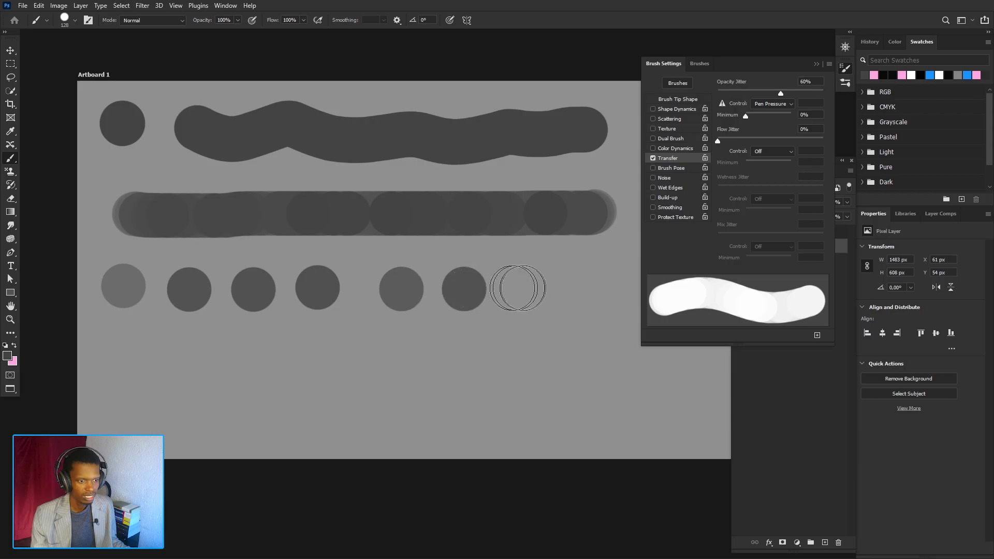
{"action": "left_click", "coordinate": [524, 288]}
{"action": "left_click", "coordinate": [608, 285]}
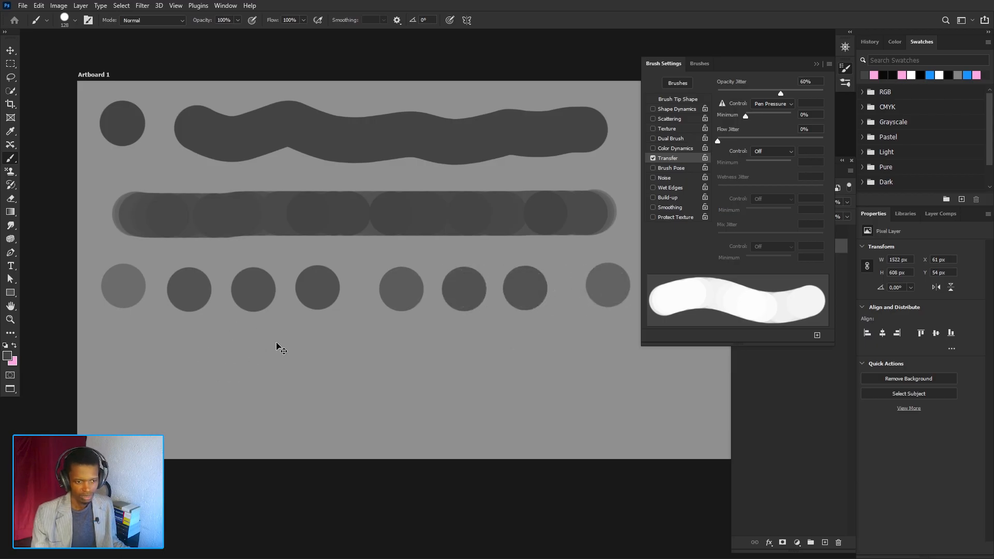
{"action": "key", "text": "ctrl+z"}
{"action": "key", "text": "ctrl+z"}
{"action": "key", "text": "ctrl+z"}
{"action": "key", "text": "ctrl+z"}
{"action": "key", "text": "ctrl+z"}
{"action": "key", "text": "ctrl+z"}
{"action": "key", "text": "ctrl+z"}
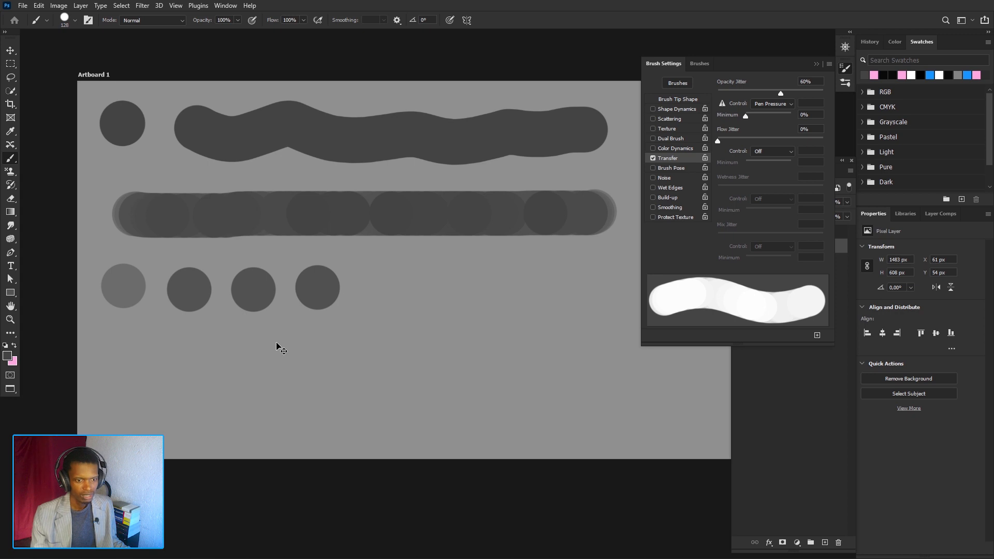
{"action": "key", "text": "ctrl+z"}
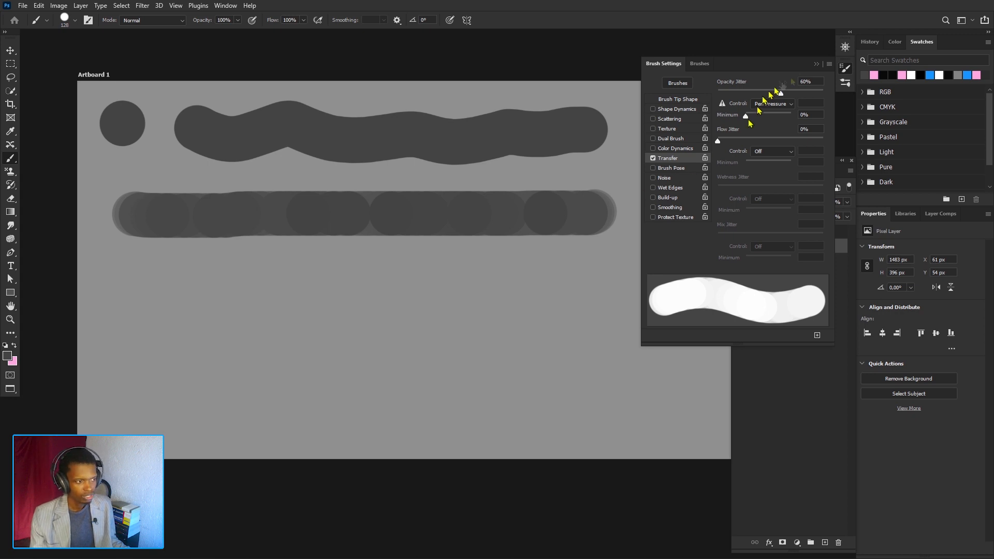
- Set Opacity Jitter to 100% and stamp a row of nine test dots across the artboard
{"action": "left_click_drag", "start_coordinate": [780, 94], "coordinate": [816, 97]}
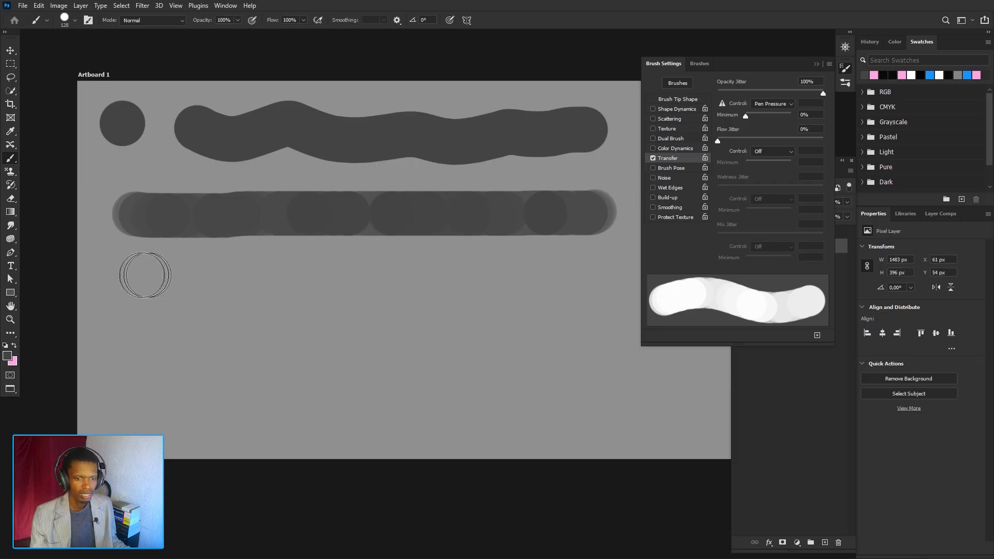
{"action": "left_click", "coordinate": [127, 275]}
{"action": "left_click", "coordinate": [186, 274]}
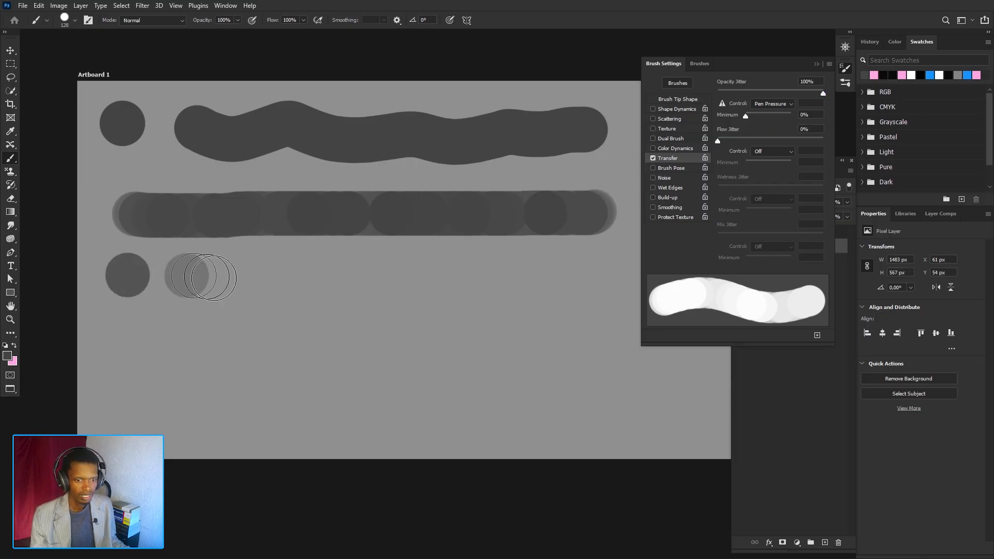
{"action": "left_click", "coordinate": [250, 276]}
{"action": "left_click", "coordinate": [310, 277]}
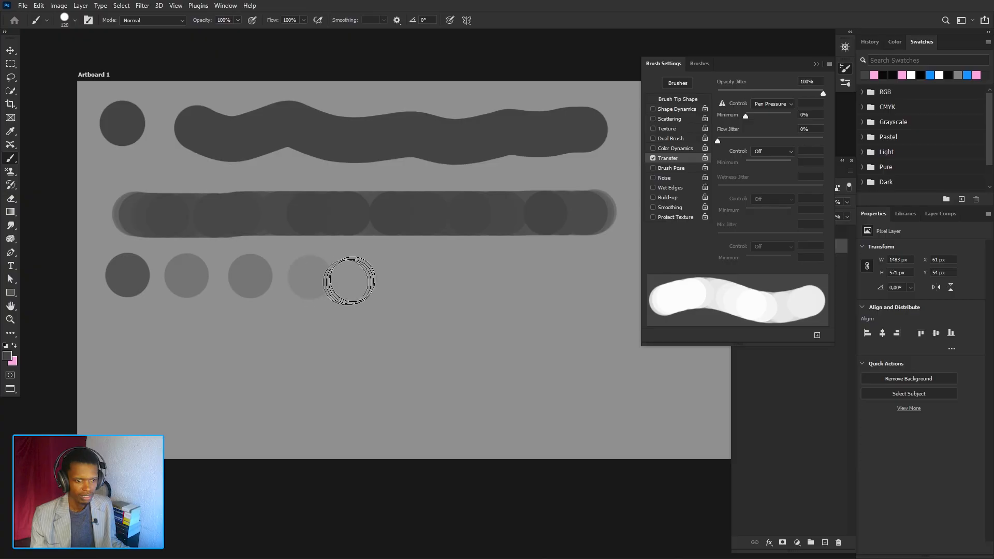
{"action": "left_click", "coordinate": [363, 277]}
{"action": "left_click", "coordinate": [417, 274]}
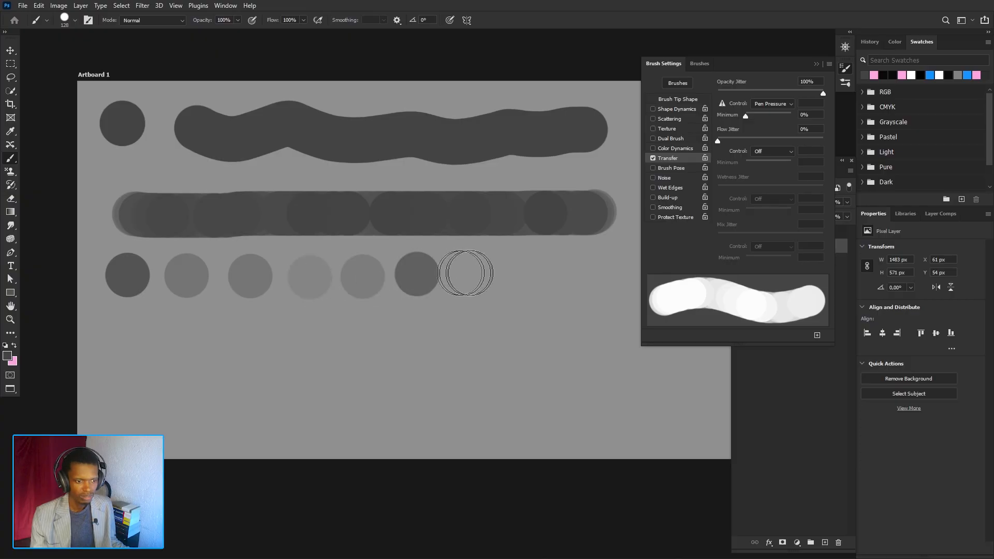
{"action": "left_click", "coordinate": [477, 271]}
{"action": "left_click", "coordinate": [534, 273]}
{"action": "left_click", "coordinate": [596, 271]}
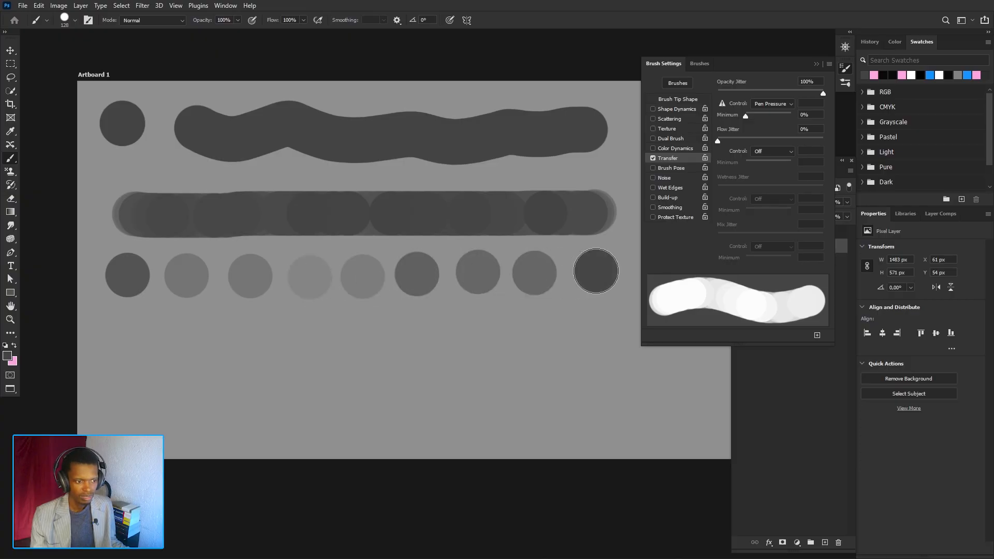
- Stamp four more test dots on a second row beneath the first
{"action": "left_click", "coordinate": [597, 333]}
{"action": "left_click", "coordinate": [533, 337]}
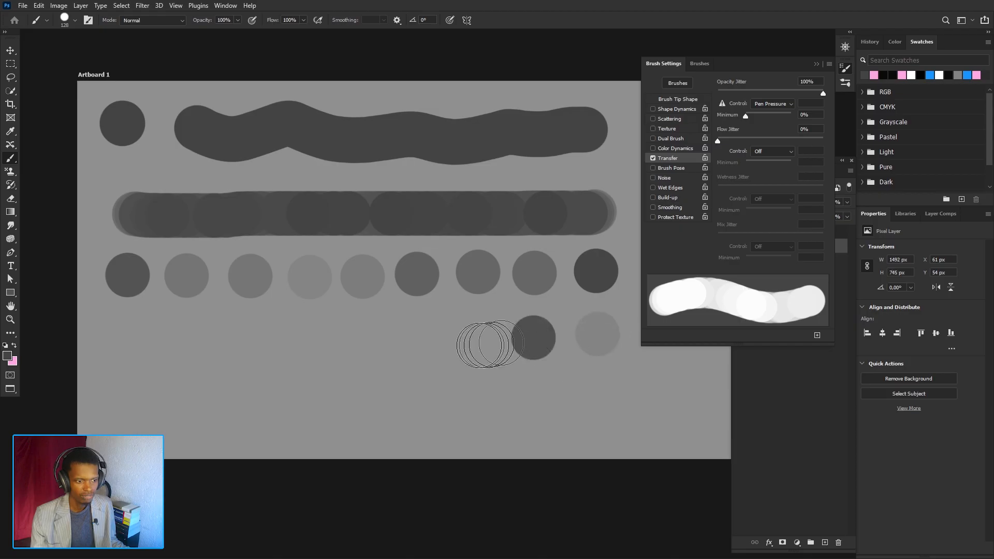
{"action": "left_click", "coordinate": [464, 344]}
{"action": "left_click", "coordinate": [412, 335]}
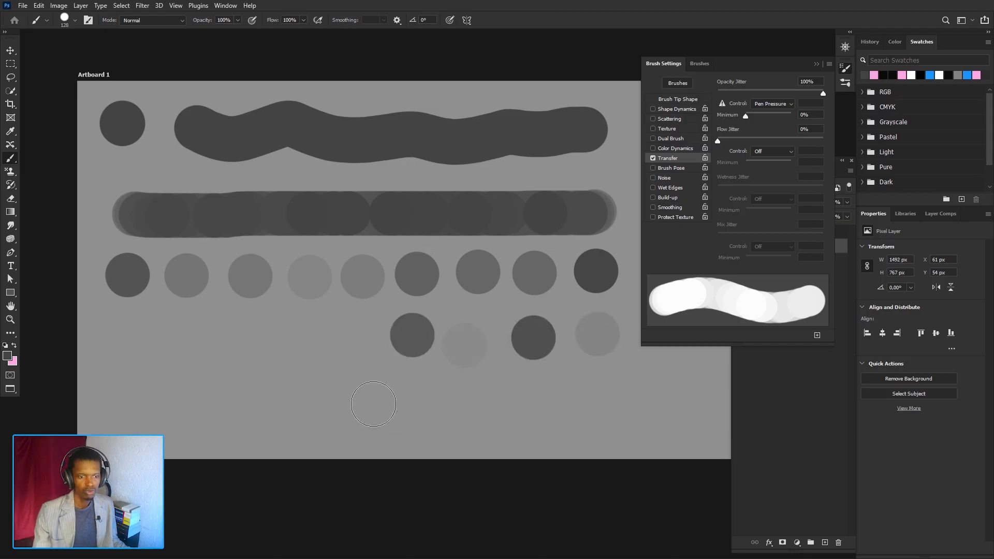
- Undo the test dots and horizontal stroke, redoing back to the wavy stroke
{"action": "key", "text": "ctrl+z"}
{"action": "key", "text": "ctrl+z"}
{"action": "key", "text": "ctrl+z"}
{"action": "key", "text": "ctrl+z"}
{"action": "key", "text": "ctrl+z"}
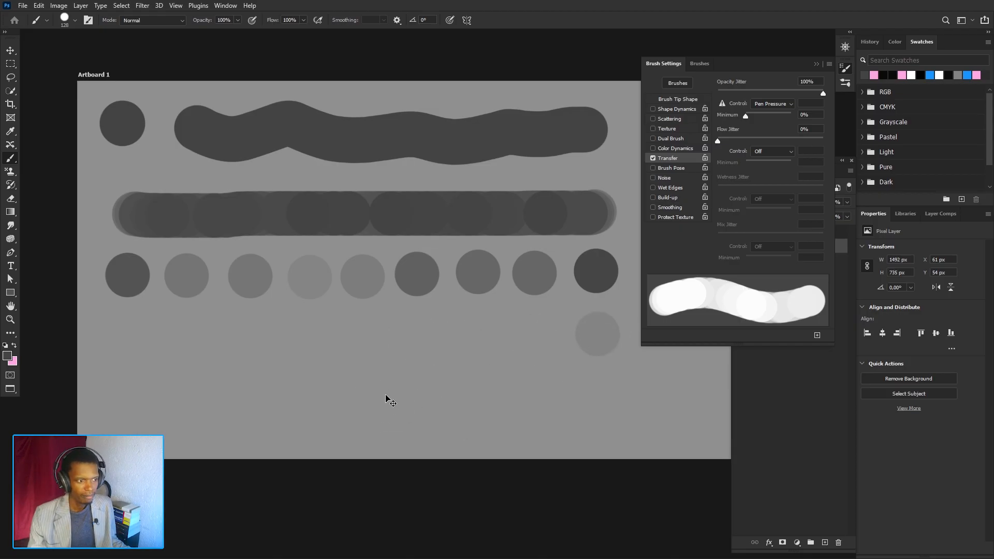
{"action": "key", "text": "ctrl+z"}
{"action": "key", "text": "ctrl+z"}
{"action": "key", "text": "ctrl+z"}
{"action": "key", "text": "ctrl+z"}
{"action": "key", "text": "ctrl+z"}
{"action": "key", "text": "ctrl+z"}
{"action": "key", "text": "ctrl+z"}
{"action": "key", "text": "ctrl+z"}
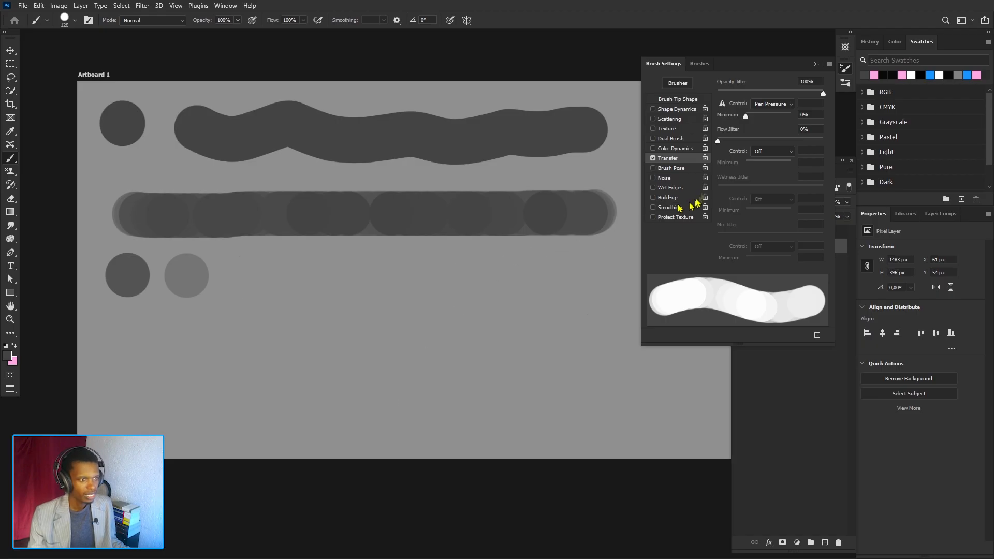
{"action": "key", "text": "ctrl+z"}
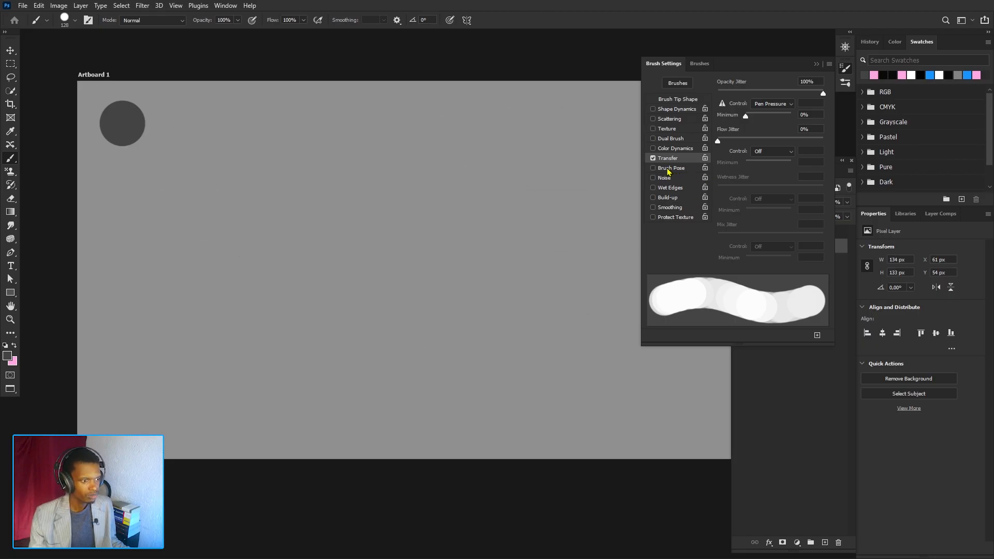
{"action": "key", "text": "ctrl+shift+z"}
- Disable the Transfer and Brush Pose options and toggle the Noise option in Brush Settings
{"action": "left_click", "coordinate": [668, 169]}
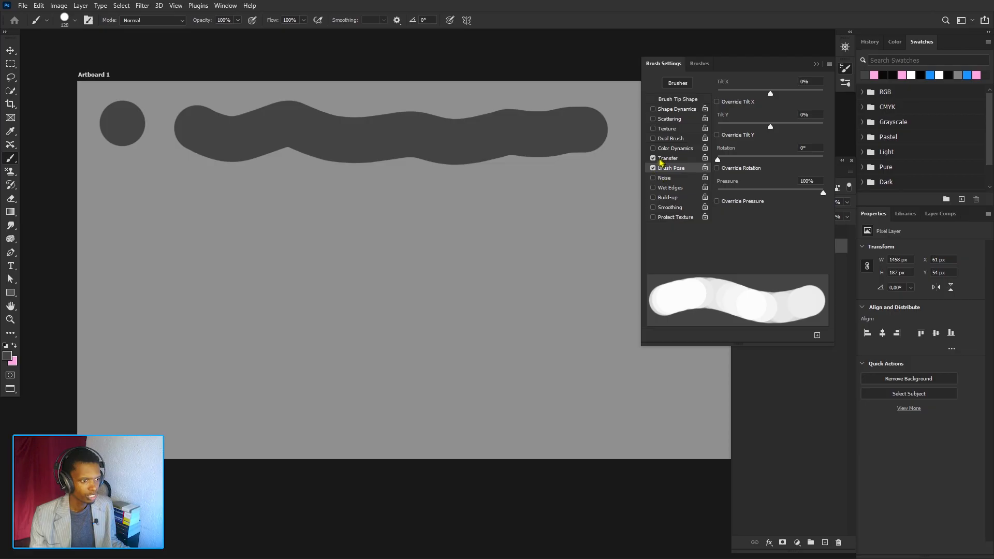
{"action": "left_click", "coordinate": [652, 158]}
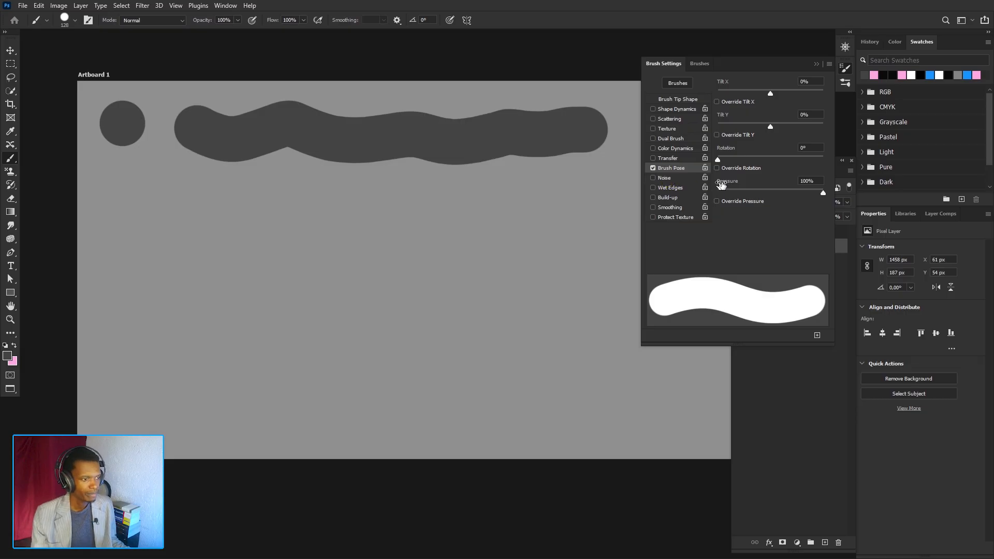
{"action": "left_click", "coordinate": [654, 168]}
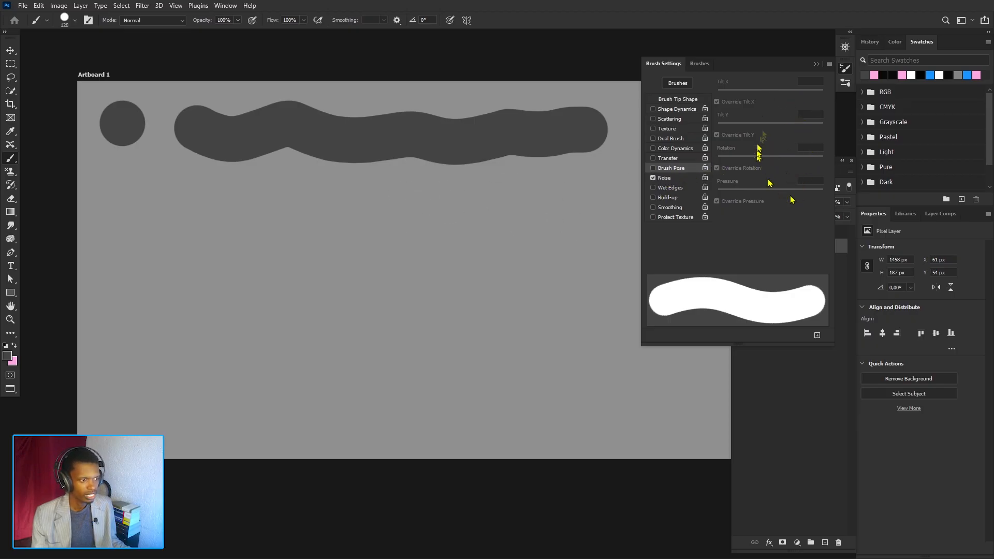
{"action": "left_click", "coordinate": [665, 179]}
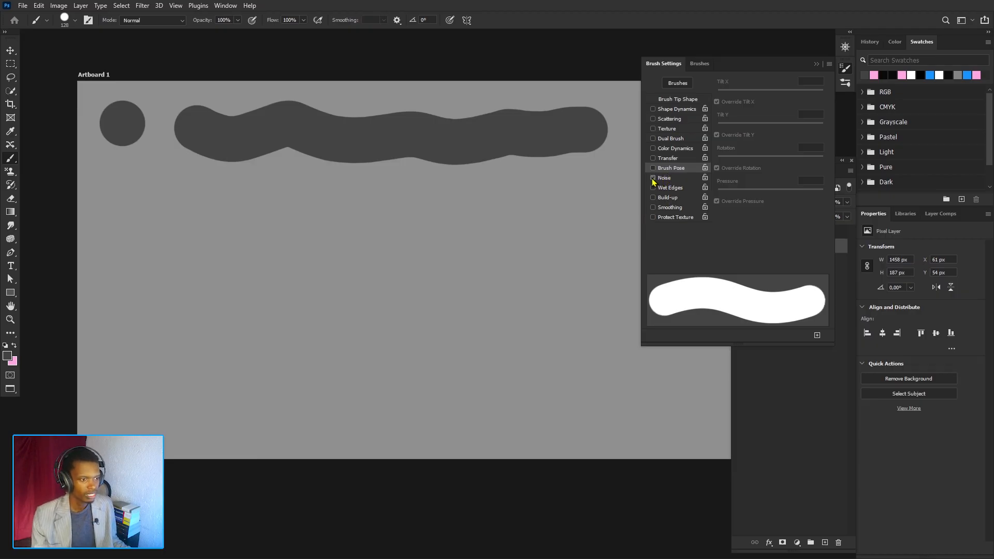
- Select the cherry brush from the brush presets and return to Brush Settings
{"action": "left_click", "coordinate": [701, 64]}
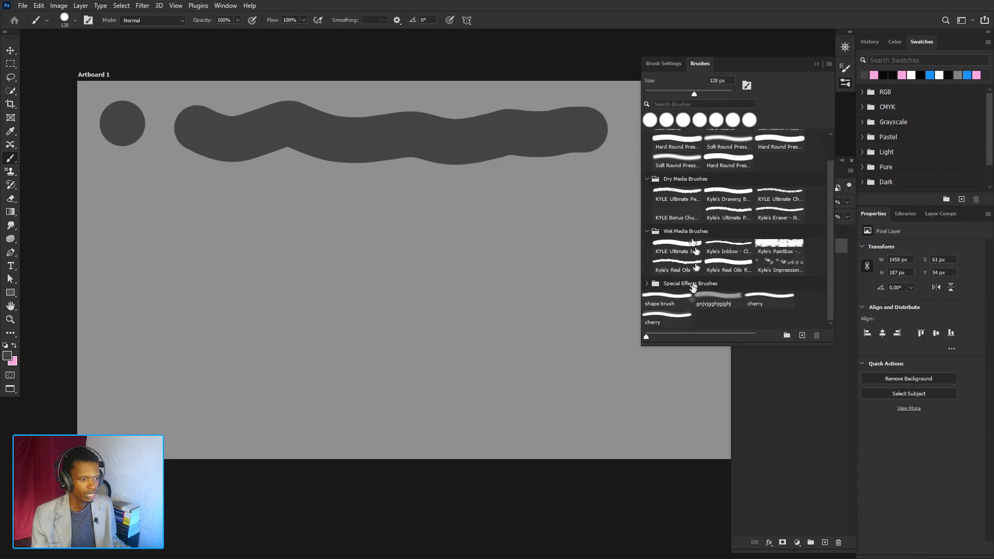
{"action": "left_click", "coordinate": [678, 317]}
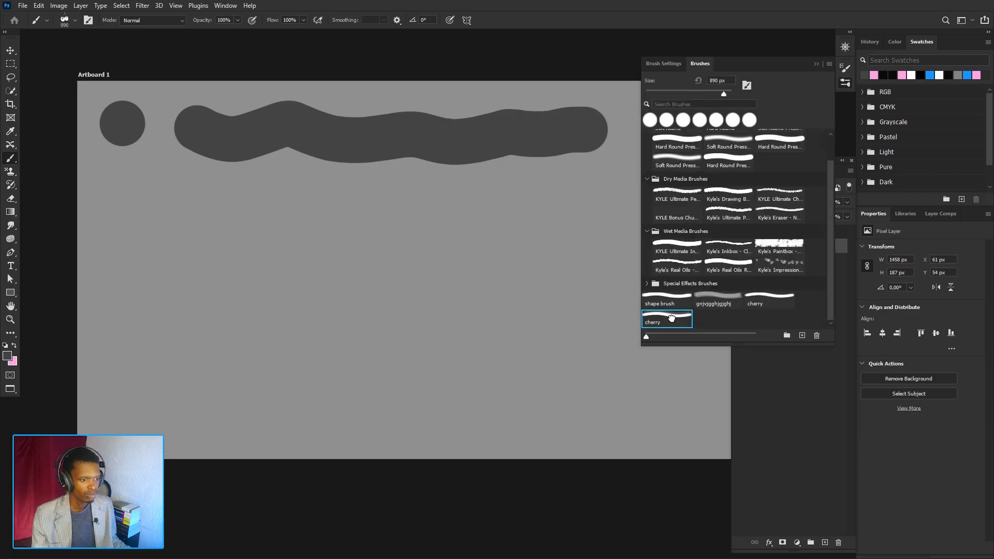
{"action": "left_click", "coordinate": [663, 63]}
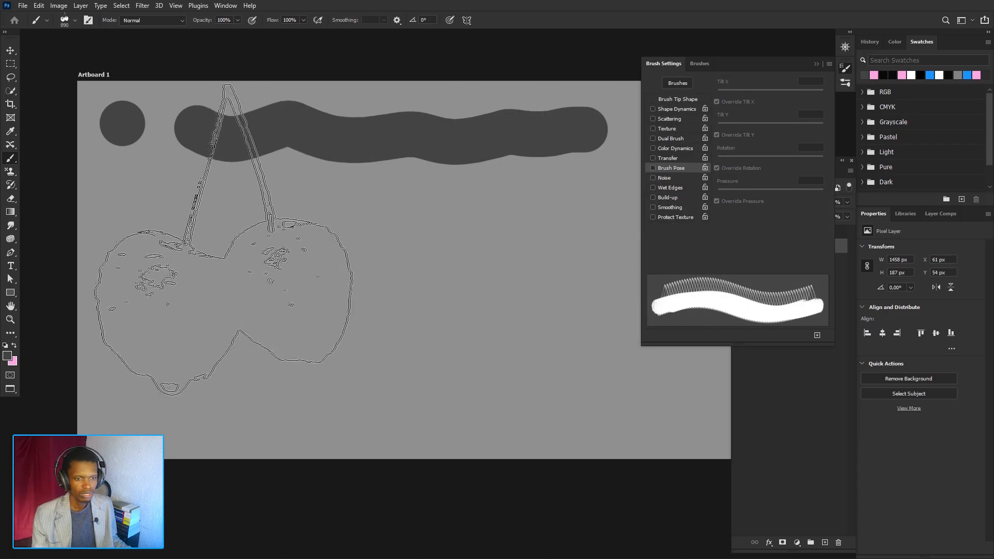
- Stamp two cherry impressions with Noise enabled, zoom in to inspect them, and undo both
{"action": "left_click", "coordinate": [227, 238]}
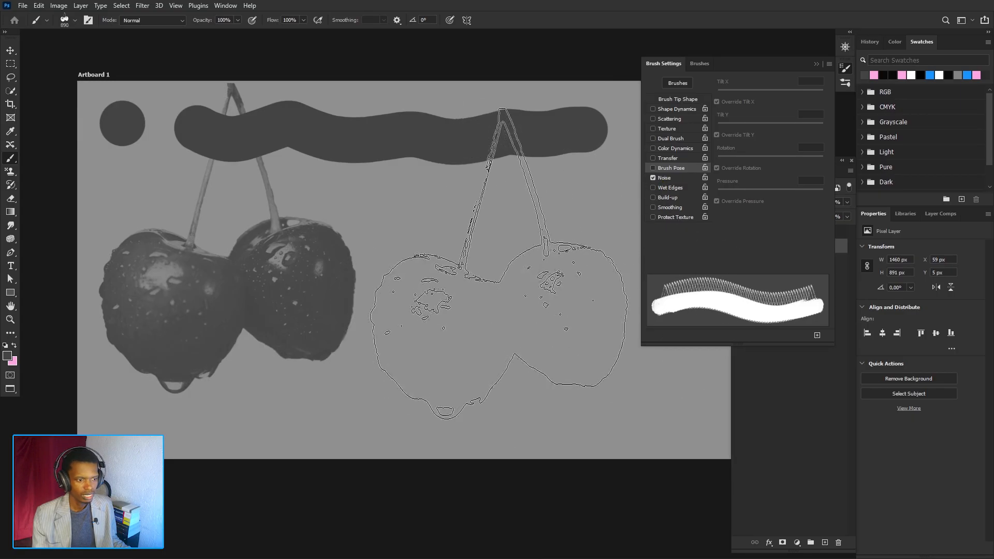
{"action": "left_click", "coordinate": [493, 253]}
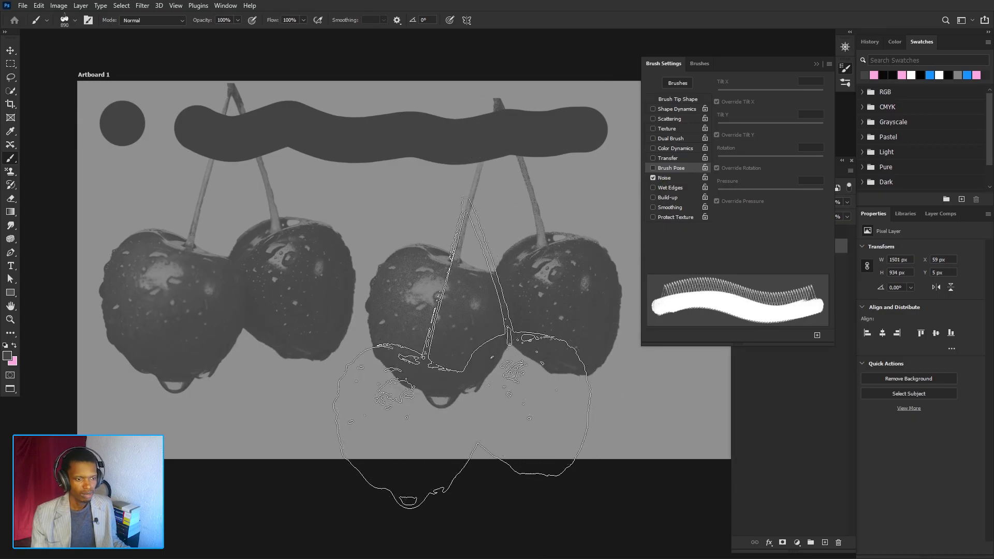
{"action": "scroll", "coordinate": [450, 254], "scroll_direction": "up", "scroll_amount": 1}
{"action": "scroll", "coordinate": [451, 254], "scroll_direction": "up", "scroll_amount": 1}
{"action": "scroll", "coordinate": [450, 254], "scroll_direction": "down", "scroll_amount": 1}
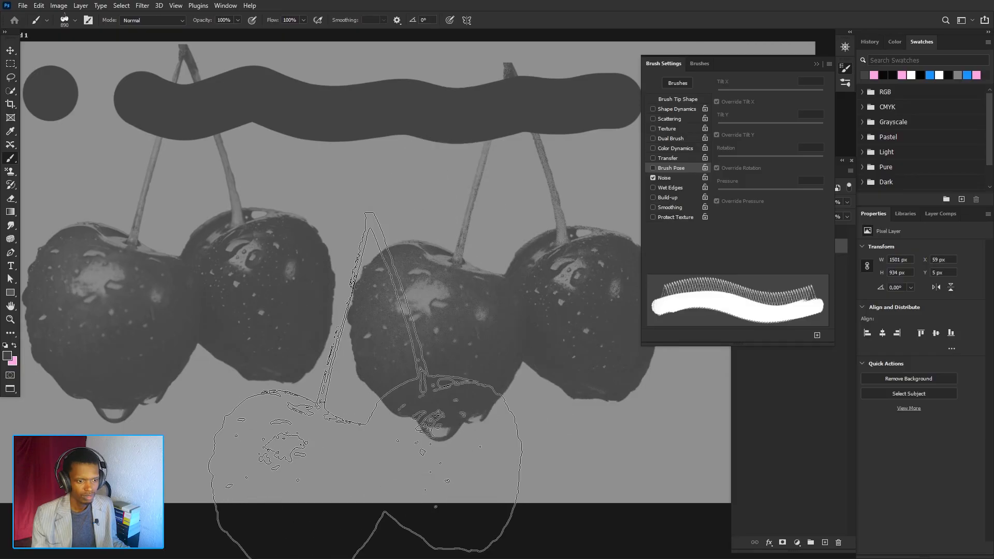
{"action": "scroll", "coordinate": [389, 383], "scroll_direction": "up", "scroll_amount": 2}
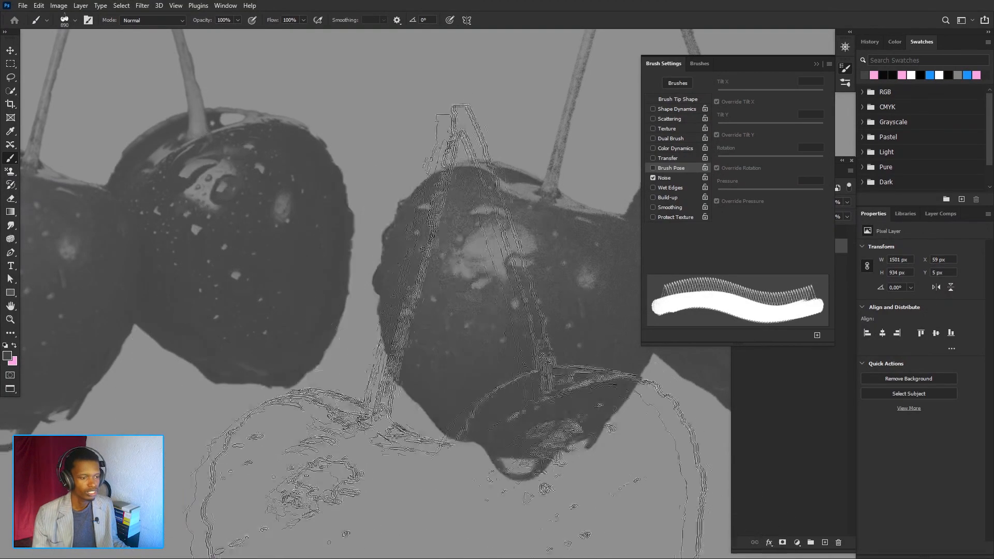
{"action": "scroll", "coordinate": [443, 352], "scroll_direction": "down", "scroll_amount": 5}
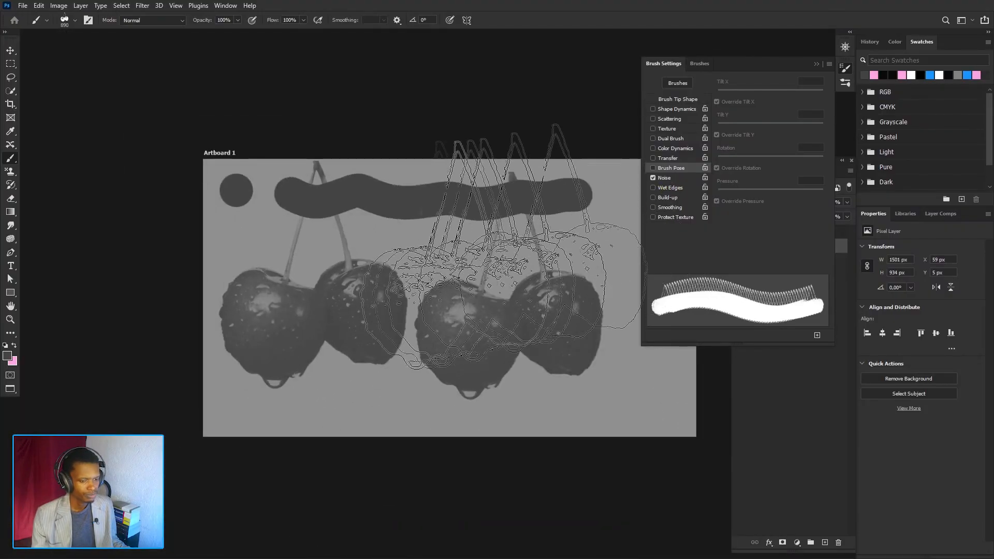
{"action": "key", "text": "ctrl+z"}
{"action": "key", "text": "ctrl+z"}
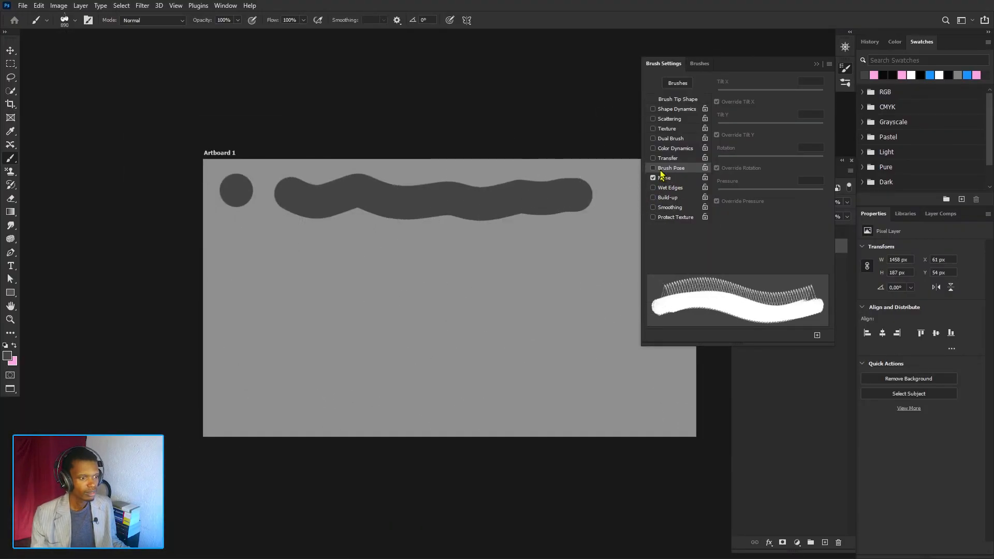
- Enable Wet Edges and disable Noise, then stamp a test cherry and undo it
{"action": "left_click", "coordinate": [660, 189]}
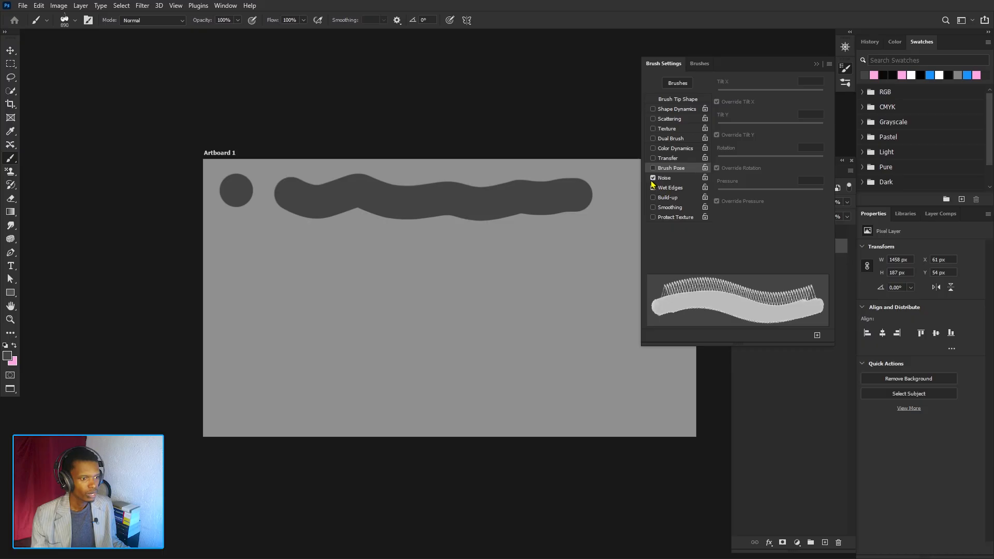
{"action": "left_click", "coordinate": [653, 177]}
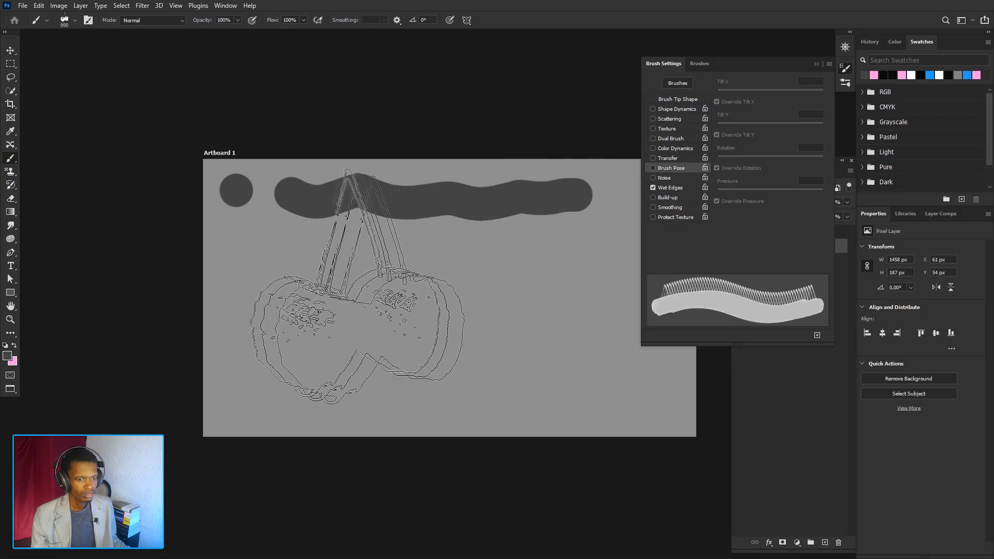
{"action": "left_click", "coordinate": [317, 275]}
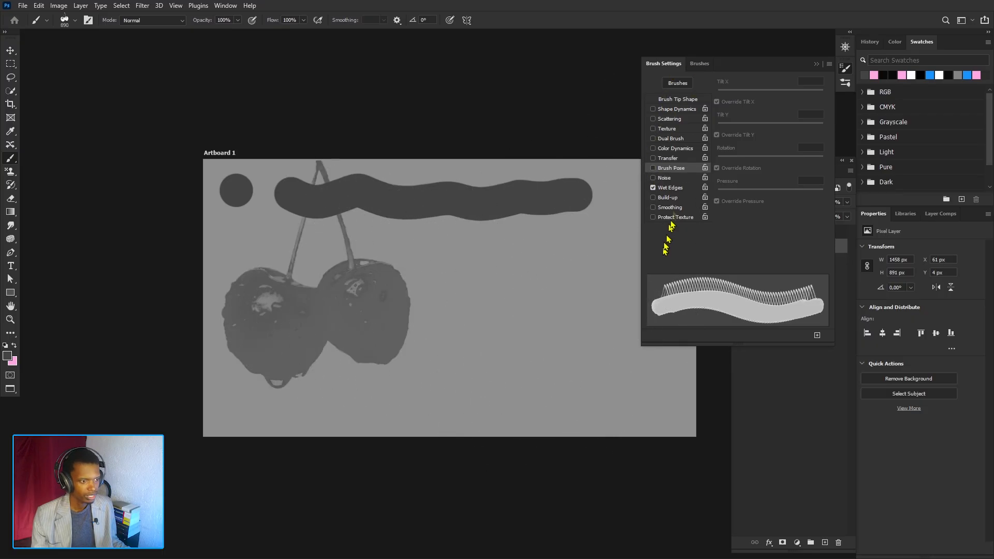
{"action": "key", "text": "ctrl+z"}
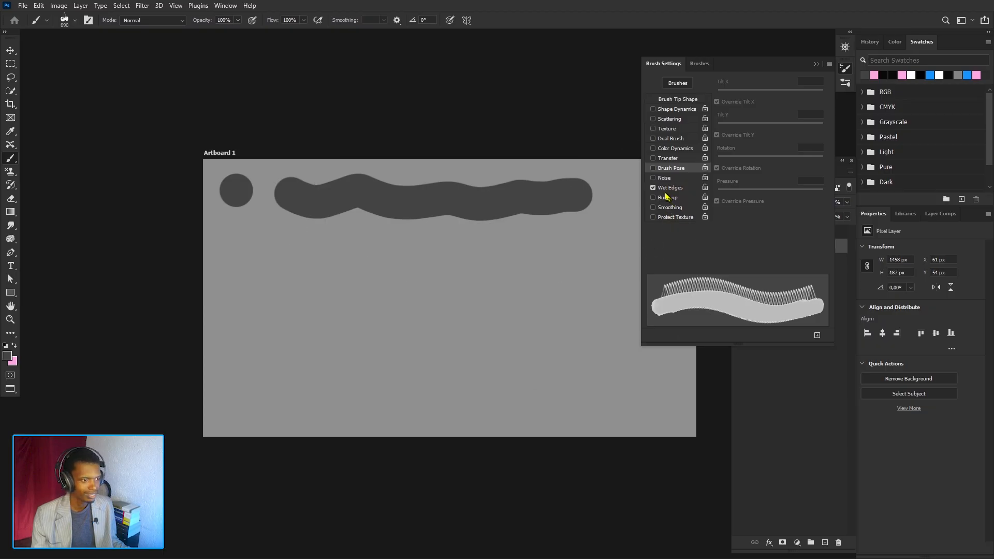
- Stamp a cherry, re-enable Wet Edges, and stamp a second cherry to its right for comparison
{"action": "left_click", "coordinate": [316, 277]}
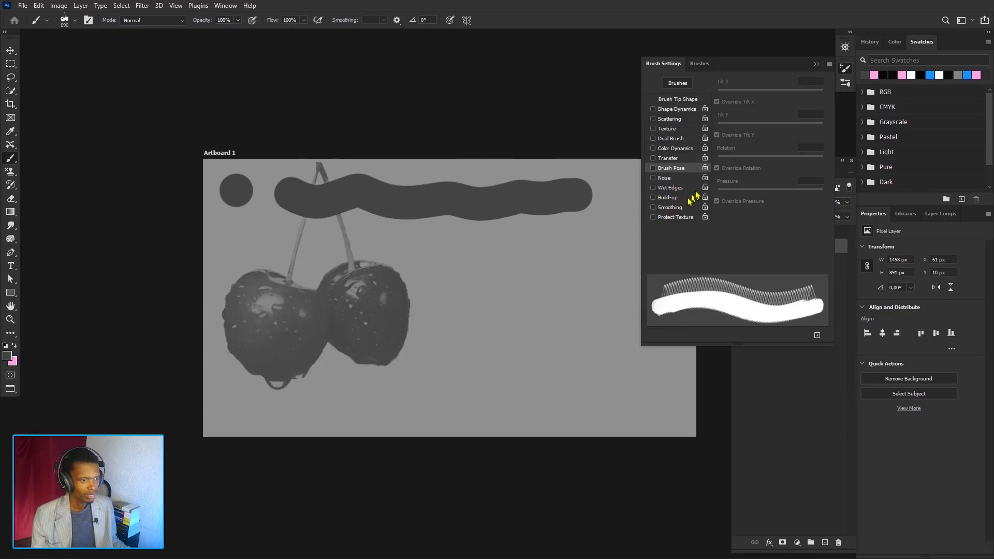
{"action": "left_click", "coordinate": [667, 189]}
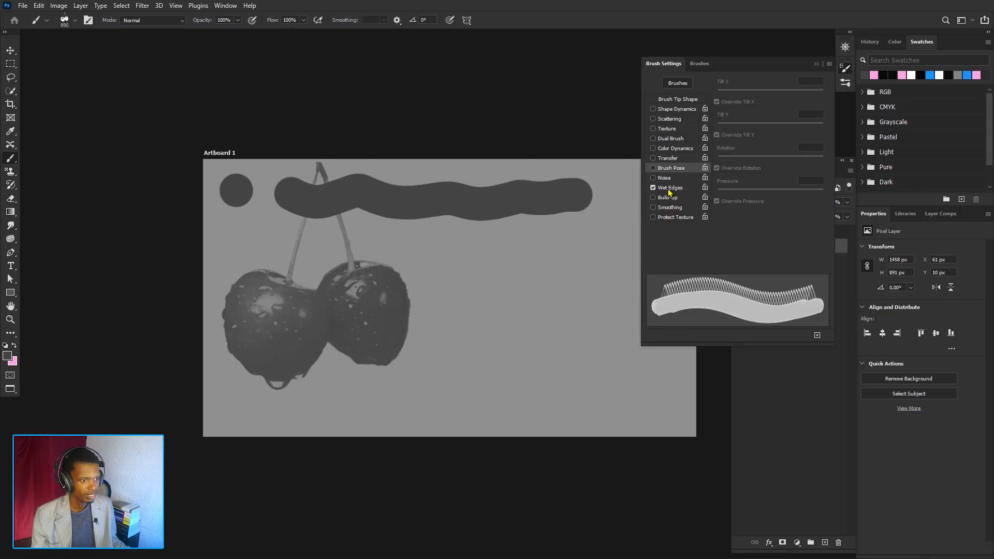
{"action": "left_click", "coordinate": [518, 285]}
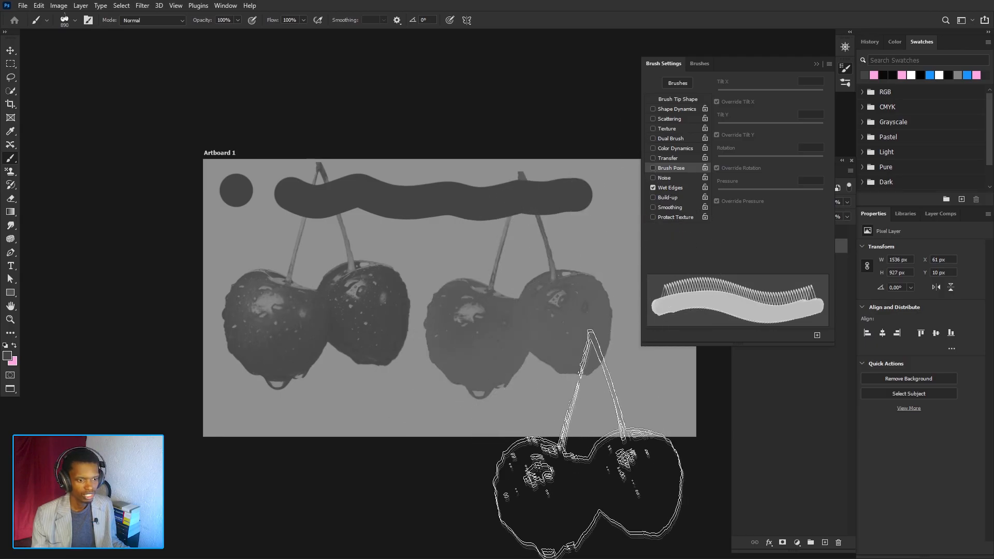
{"action": "scroll", "coordinate": [503, 364], "scroll_direction": "up", "scroll_amount": 2}
{"action": "scroll", "coordinate": [503, 364], "scroll_direction": "up", "scroll_amount": 2}
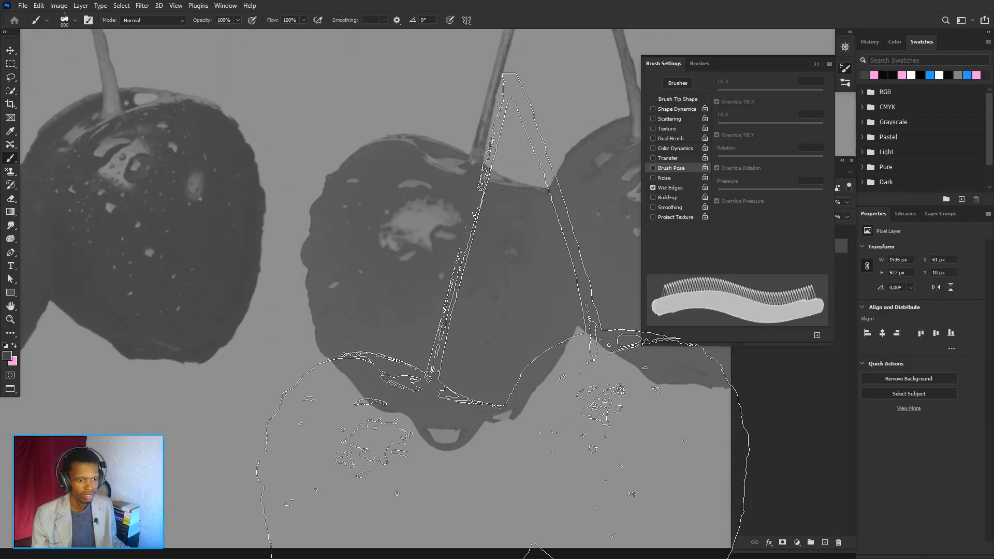
- Undo the latest cherry stamp and turn off Wet Edges
{"action": "scroll", "coordinate": [504, 363], "scroll_direction": "down", "scroll_amount": 4}
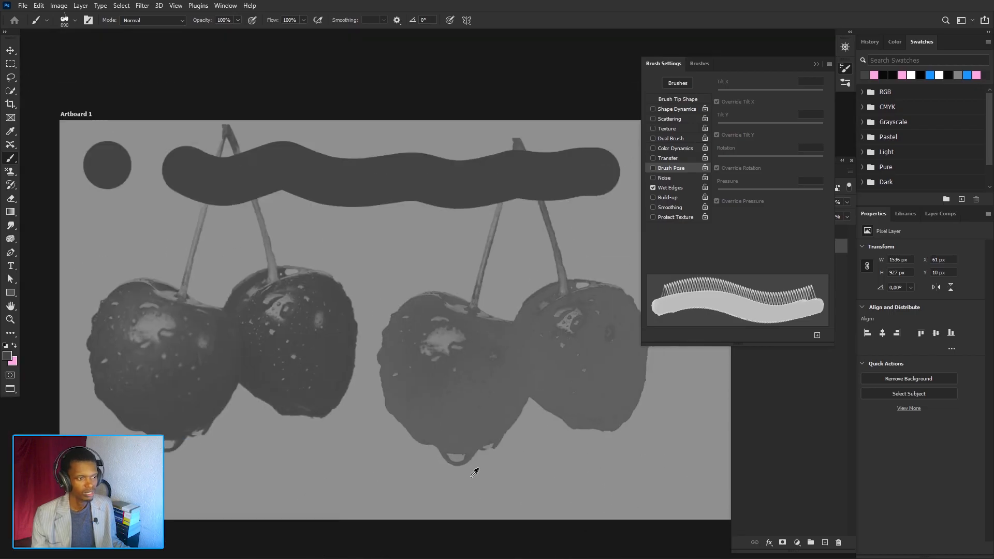
{"action": "key", "text": "ctrl+z"}
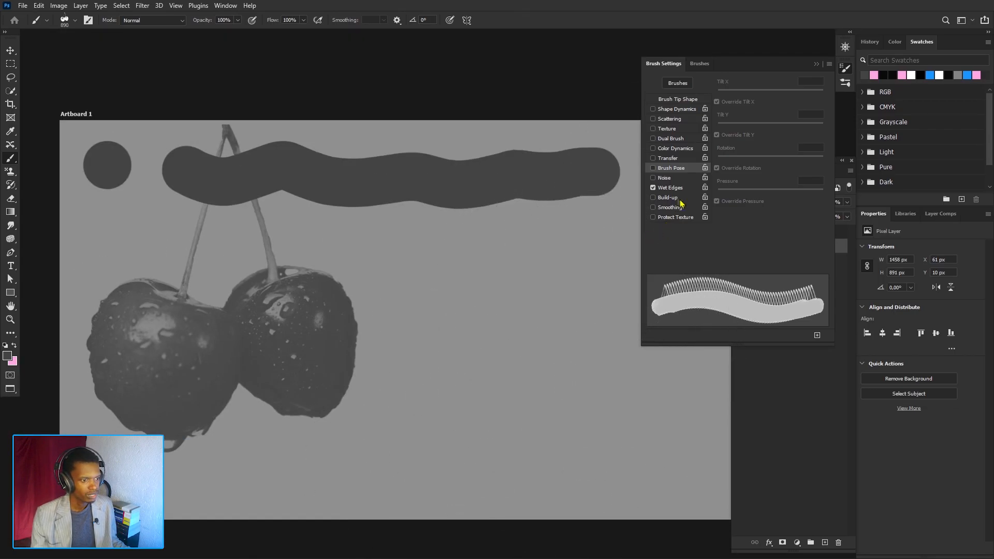
{"action": "left_click", "coordinate": [654, 188]}
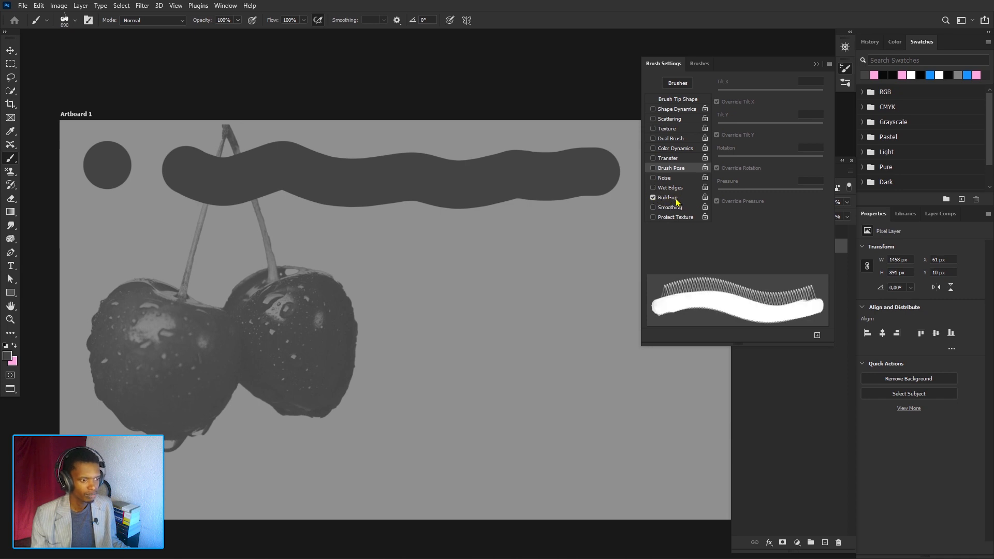
- Switch to a hard round brush preset and return to Brush Settings
{"action": "left_click", "coordinate": [700, 64]}
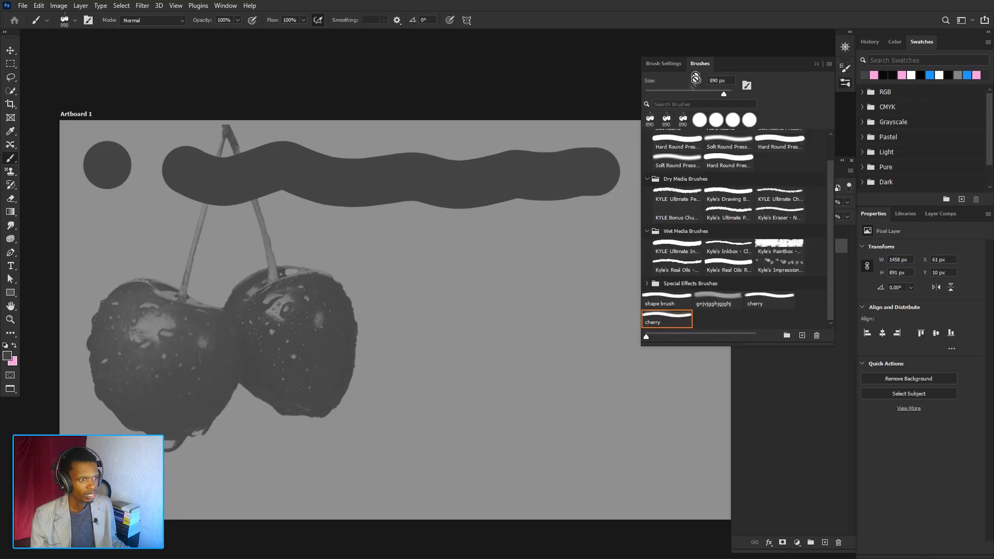
{"action": "left_click", "coordinate": [699, 120]}
{"action": "left_click", "coordinate": [668, 64]}
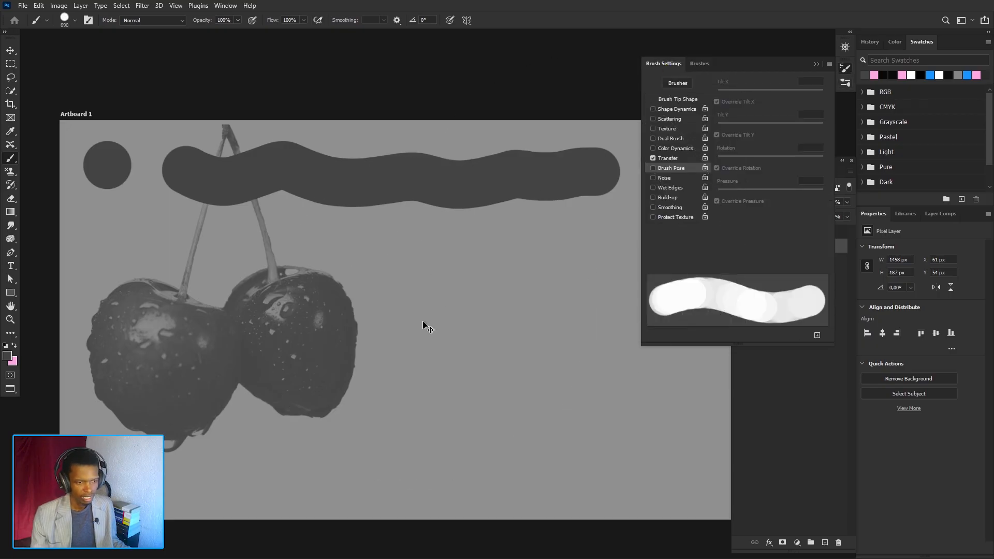
- Undo the remaining cherry stamp and disable Transfer
{"action": "key", "text": "ctrl+z"}
{"action": "left_click_drag", "start_coordinate": [346, 303], "coordinate": [213, 343]}
{"action": "left_click", "coordinate": [653, 157]}
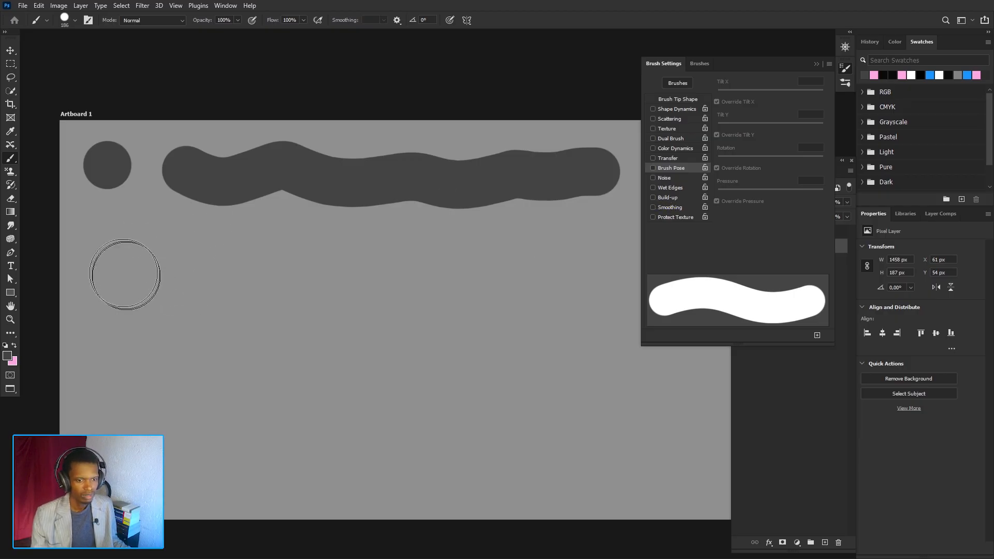
- Paint two wavy test strokes with Build-up enabled, toggling the airbrush option, then undo both strokes
{"action": "mouse_move", "coordinate": [123, 269]}
{"action": "left_mouse_down"}
{"action": "mouse_move", "coordinate": [170, 284]}
{"action": "mouse_move", "coordinate": [311, 259]}
{"action": "mouse_move", "coordinate": [444, 273]}
{"action": "mouse_move", "coordinate": [564, 244]}
{"action": "left_mouse_up"}
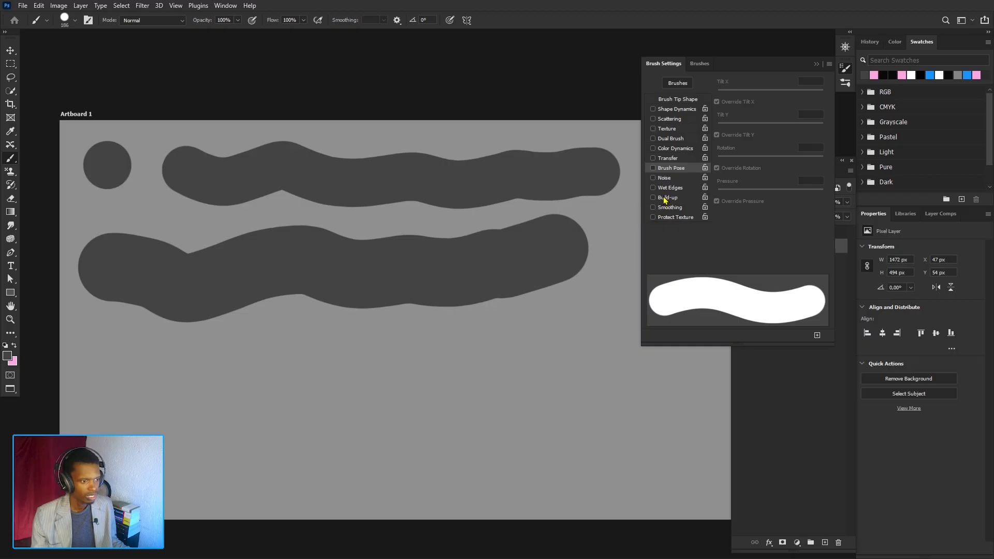
{"action": "mouse_move", "coordinate": [110, 355]}
{"action": "left_mouse_down"}
{"action": "mouse_move", "coordinate": [188, 415]}
{"action": "mouse_move", "coordinate": [354, 388]}
{"action": "mouse_move", "coordinate": [579, 376]}
{"action": "left_mouse_up"}
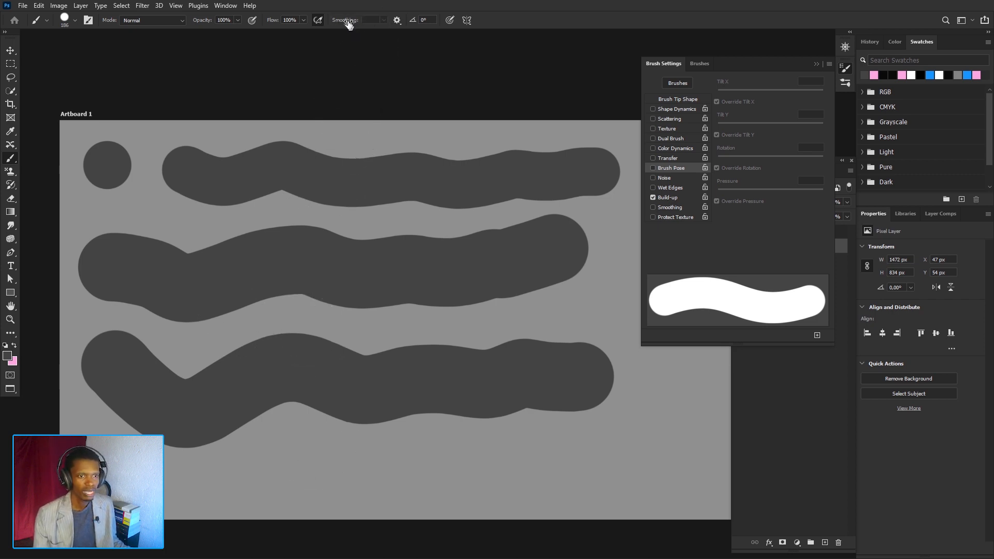
{"action": "left_click", "coordinate": [318, 20]}
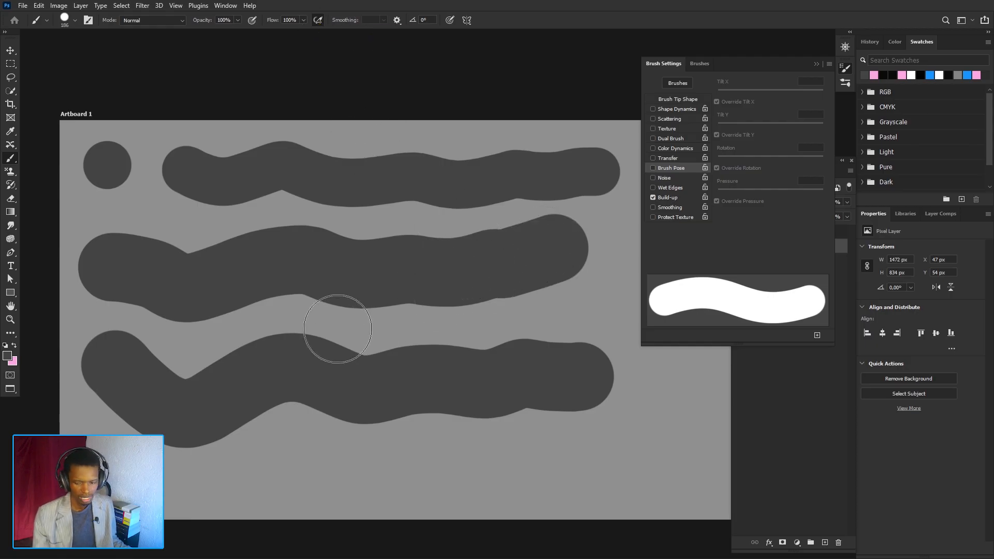
{"action": "key", "text": "ctrl+z"}
{"action": "key", "text": "ctrl+z"}
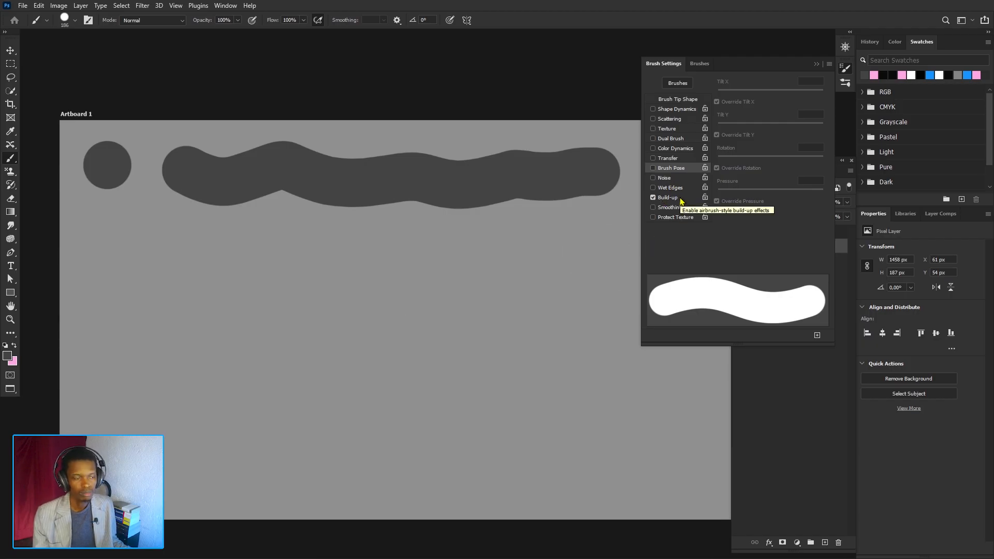
- Turn off Build-up and Smoothing in the brush options
{"action": "left_click", "coordinate": [653, 197]}
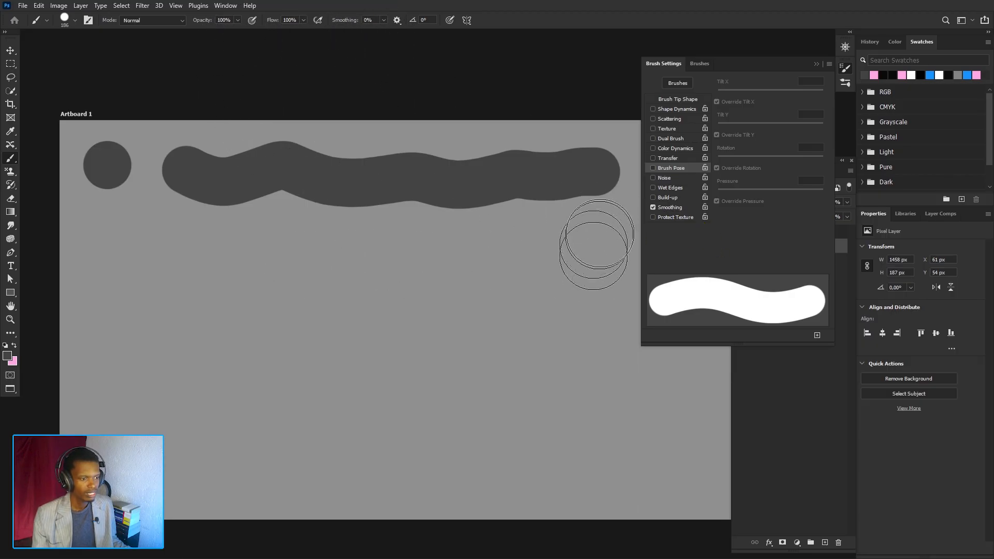
{"action": "left_click", "coordinate": [652, 207]}
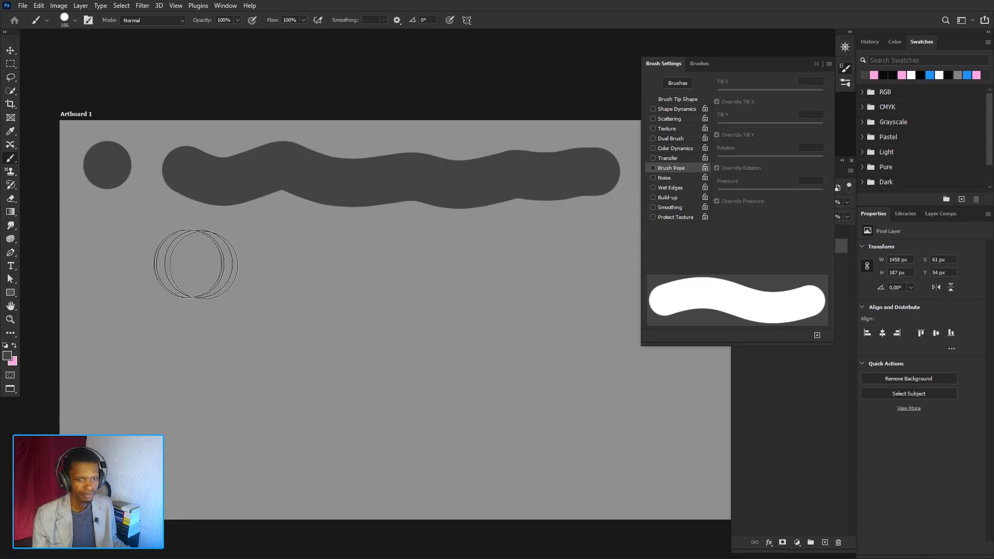
- Paint a zigzag test stroke, then undo all strokes to clear the artboard
{"action": "mouse_move", "coordinate": [125, 258]}
{"action": "left_mouse_down"}
{"action": "mouse_move", "coordinate": [236, 251]}
{"action": "mouse_move", "coordinate": [314, 343]}
{"action": "left_mouse_up"}
{"action": "mouse_move", "coordinate": [364, 309]}
{"action": "left_mouse_down"}
{"action": "mouse_move", "coordinate": [413, 360]}
{"action": "mouse_move", "coordinate": [466, 333]}
{"action": "left_mouse_up"}
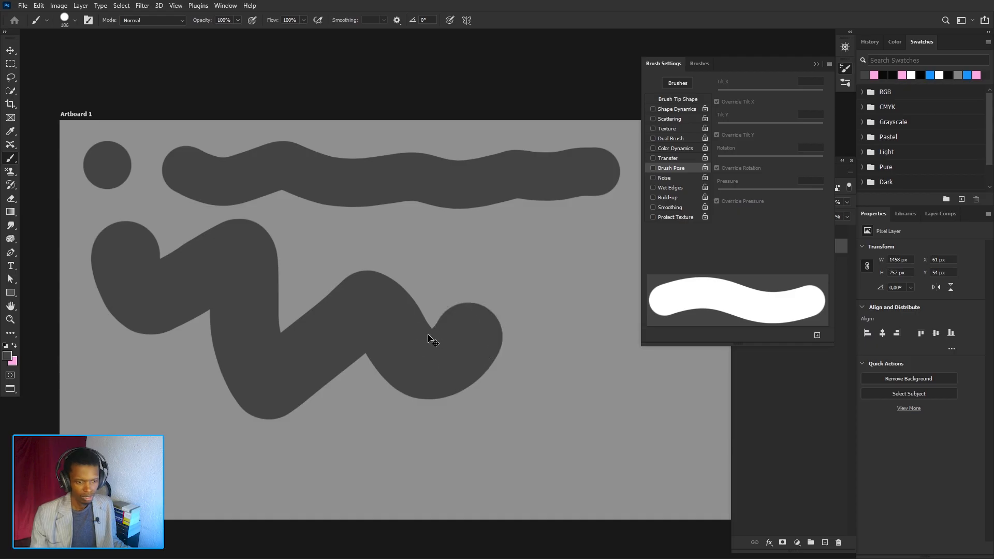
{"action": "key", "text": "ctrl+z"}
{"action": "key", "text": "ctrl+z"}
{"action": "key", "text": "ctrl+z"}
- Paint a zigzag stroke across the top of the artboard without smoothing
{"action": "left_click_drag", "start_coordinate": [214, 244], "coordinate": [191, 258]}
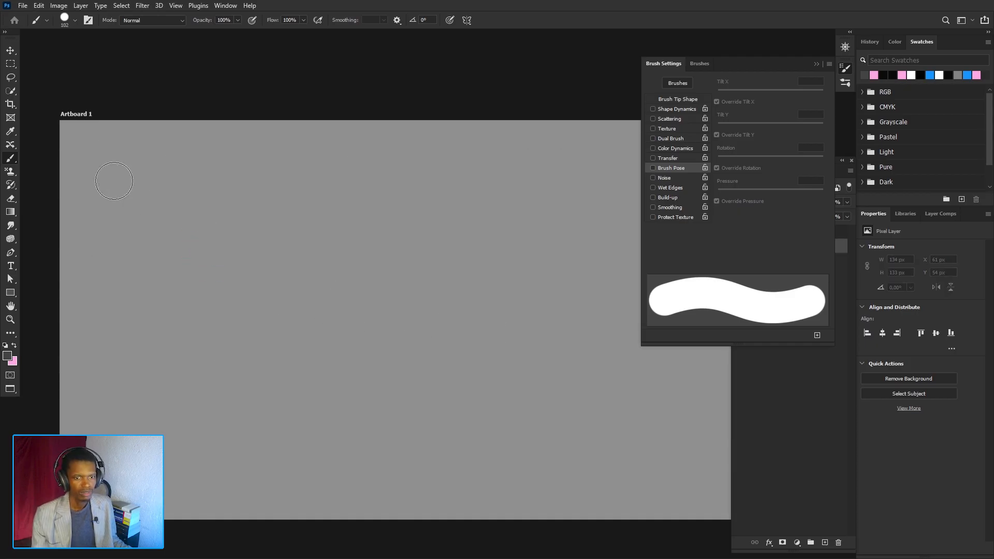
{"action": "mouse_move", "coordinate": [112, 181]}
{"action": "left_mouse_down"}
{"action": "mouse_move", "coordinate": [173, 184]}
{"action": "mouse_move", "coordinate": [256, 273]}
{"action": "mouse_move", "coordinate": [493, 218]}
{"action": "mouse_move", "coordinate": [596, 209]}
{"action": "mouse_move", "coordinate": [639, 151]}
{"action": "left_mouse_up"}
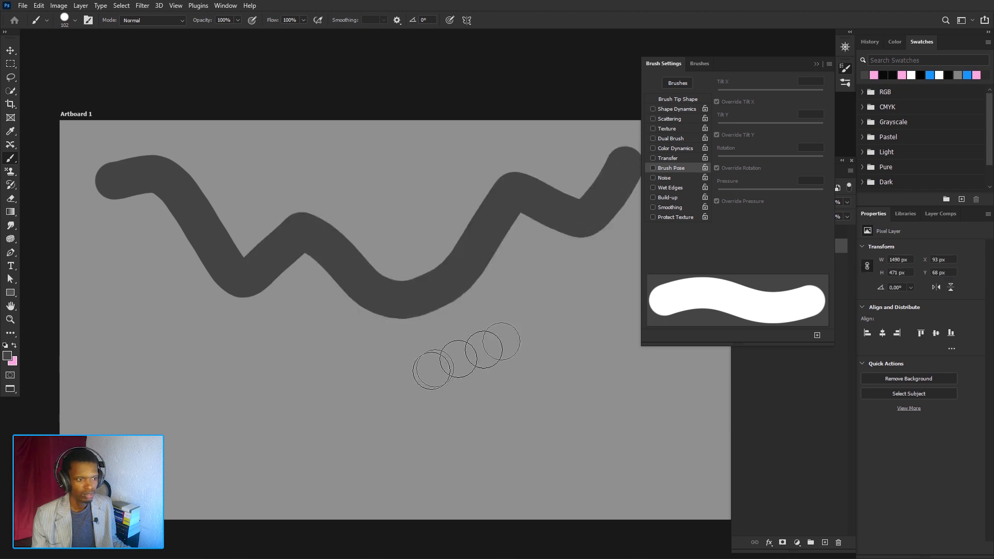
- Enable Smoothing and paint a second zigzag stroke below the first
{"action": "left_click", "coordinate": [653, 207]}
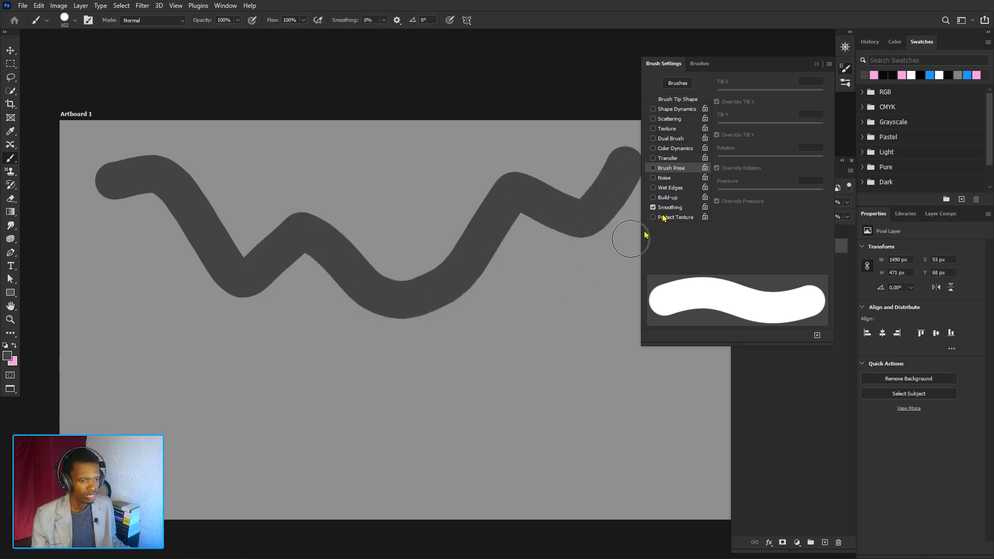
{"action": "mouse_move", "coordinate": [93, 312]}
{"action": "left_mouse_down"}
{"action": "mouse_move", "coordinate": [125, 322]}
{"action": "mouse_move", "coordinate": [177, 405]}
{"action": "mouse_move", "coordinate": [316, 370]}
{"action": "mouse_move", "coordinate": [555, 402]}
{"action": "mouse_move", "coordinate": [639, 299]}
{"action": "left_mouse_up"}
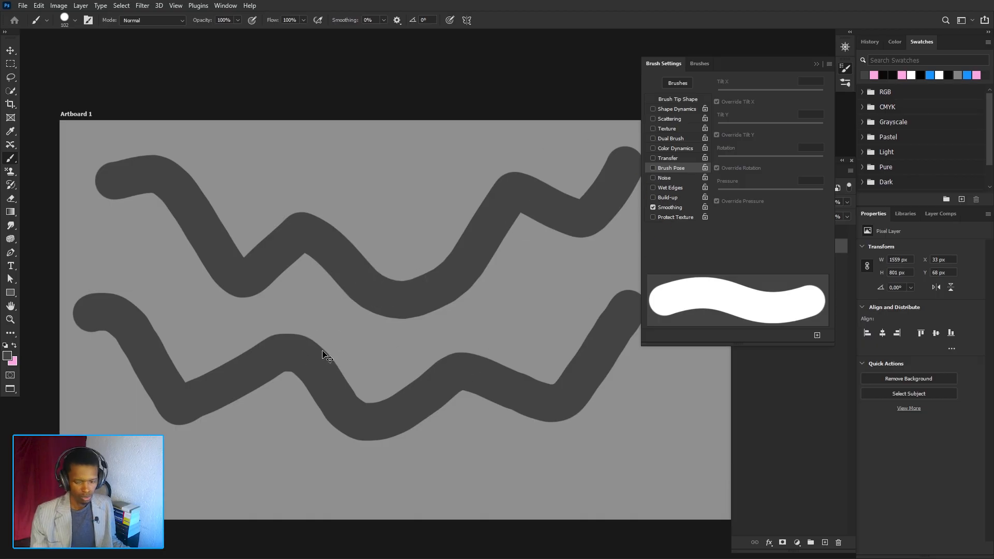
- Undo both strokes and paint a new wavy stroke across the top with Smoothing on
{"action": "key", "text": "ctrl+z"}
{"action": "key", "text": "ctrl+z"}
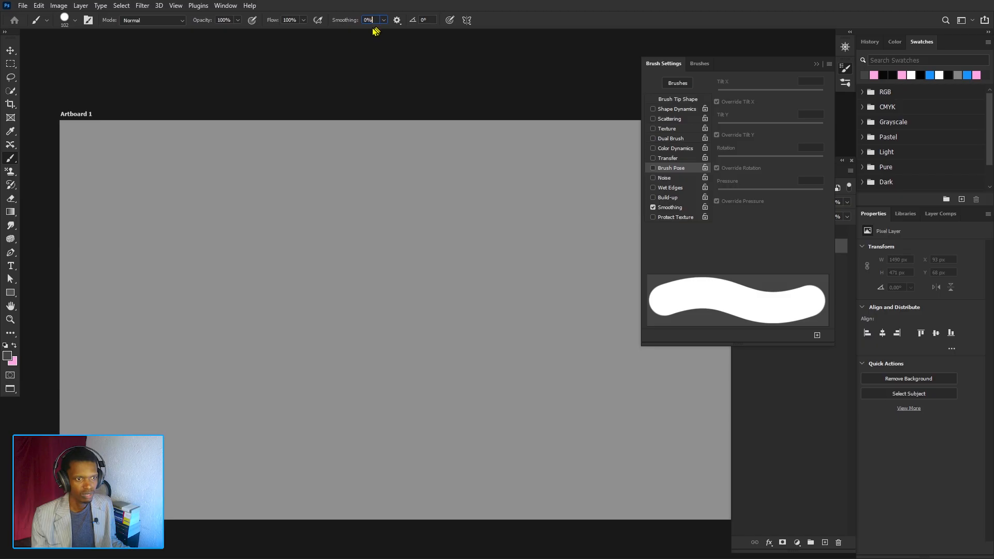
{"action": "mouse_move", "coordinate": [99, 153]}
{"action": "left_mouse_down"}
{"action": "mouse_move", "coordinate": [212, 152]}
{"action": "mouse_move", "coordinate": [382, 218]}
{"action": "mouse_move", "coordinate": [470, 227]}
{"action": "mouse_move", "coordinate": [646, 178]}
{"action": "left_mouse_up"}
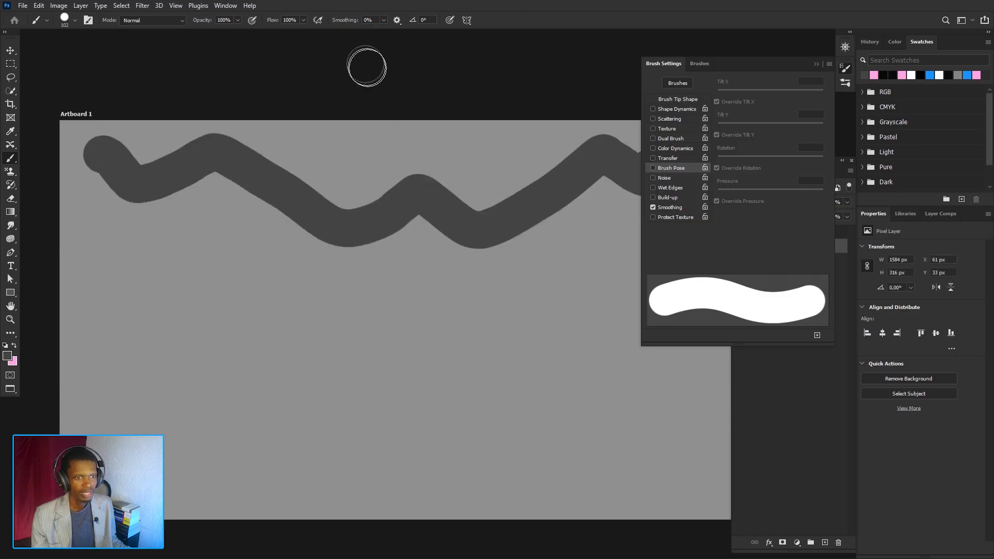
- Set the Smoothing amount to 63%
{"action": "left_click", "coordinate": [384, 20]}
{"action": "left_click_drag", "start_coordinate": [381, 32], "coordinate": [414, 38]}
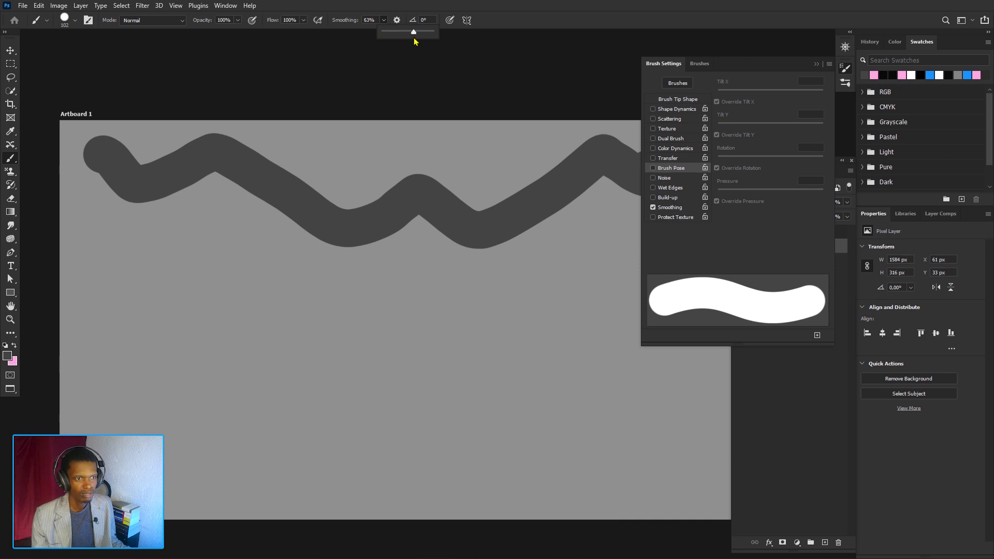
{"action": "left_click", "coordinate": [482, 25]}
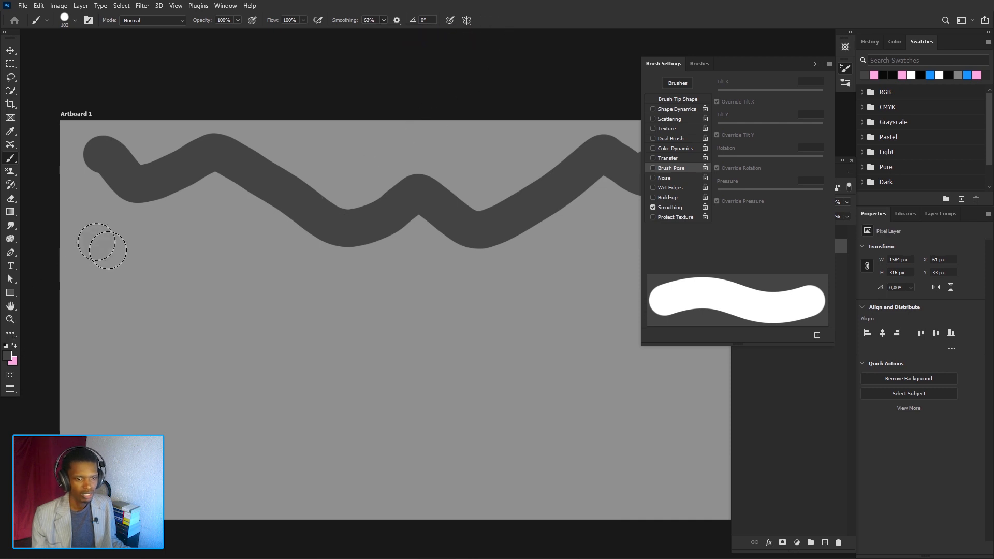
- Paint a second wavy stroke at 63% smoothing, then undo both strokes
{"action": "mouse_move", "coordinate": [98, 242]}
{"action": "left_mouse_down"}
{"action": "mouse_move", "coordinate": [270, 275]}
{"action": "mouse_move", "coordinate": [406, 275]}
{"action": "mouse_move", "coordinate": [497, 333]}
{"action": "mouse_move", "coordinate": [628, 231]}
{"action": "mouse_move", "coordinate": [605, 274]}
{"action": "left_mouse_up"}
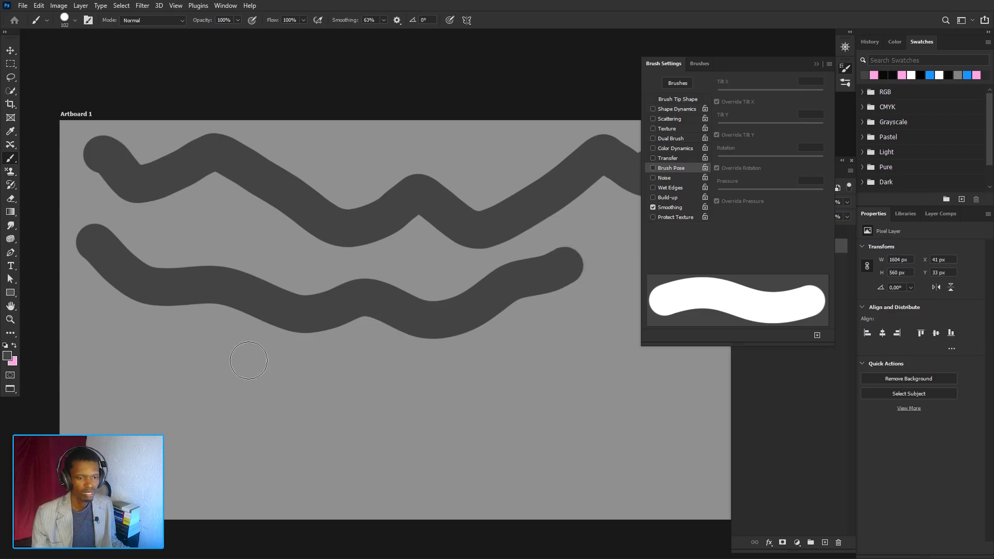
{"action": "key", "text": "ctrl+z"}
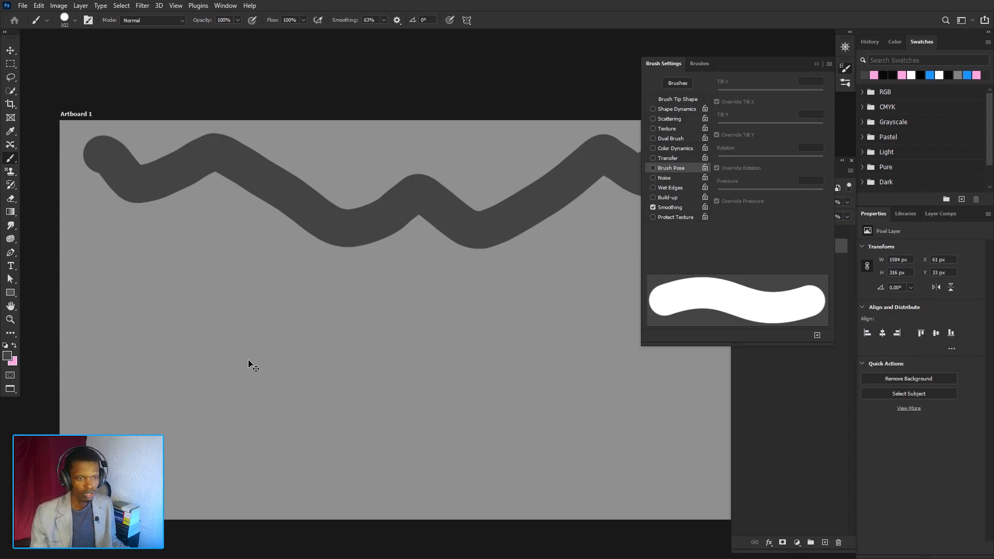
{"action": "key", "text": "ctrl+z"}
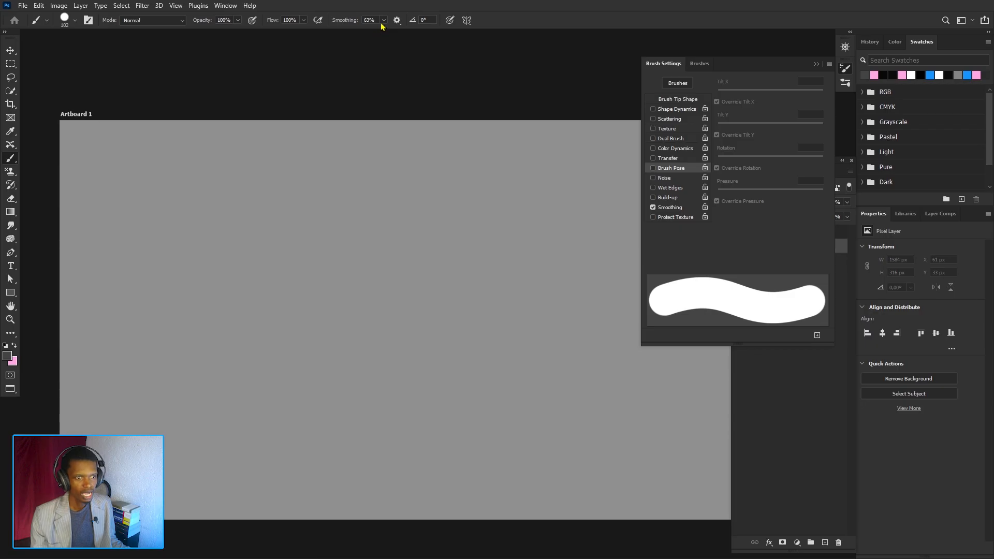
- Set Smoothing back to 0% and enable Protect Texture
{"action": "left_click", "coordinate": [383, 21]}
{"action": "left_click_drag", "start_coordinate": [367, 32], "coordinate": [343, 34]}
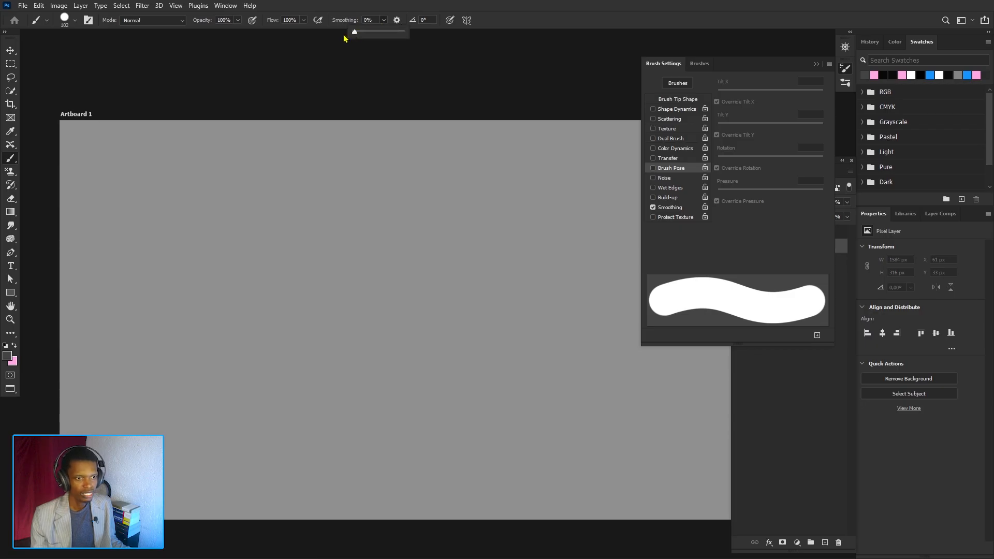
{"action": "left_click", "coordinate": [653, 217]}
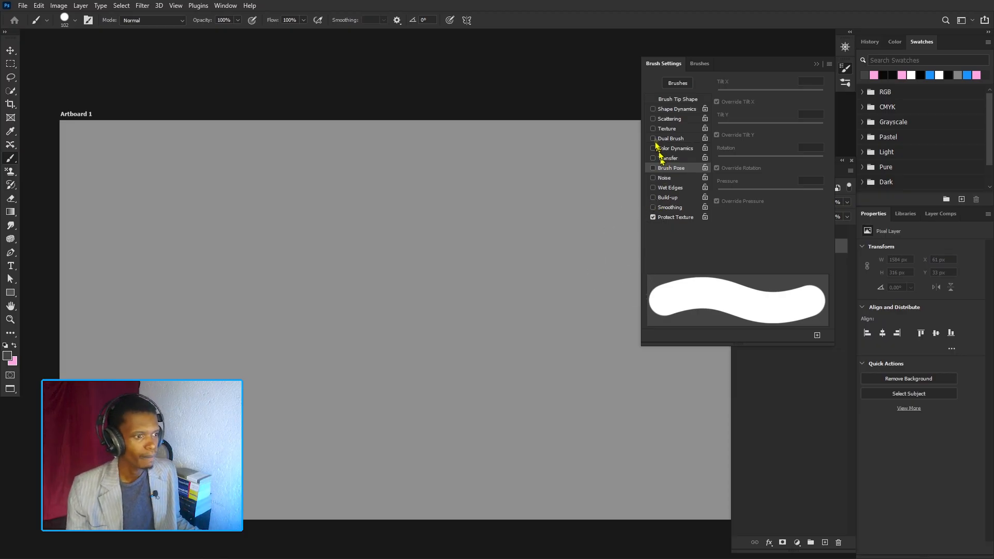
- Enable Scattering with Both Axes and turn off Protect Texture
{"action": "left_click", "coordinate": [665, 119]}
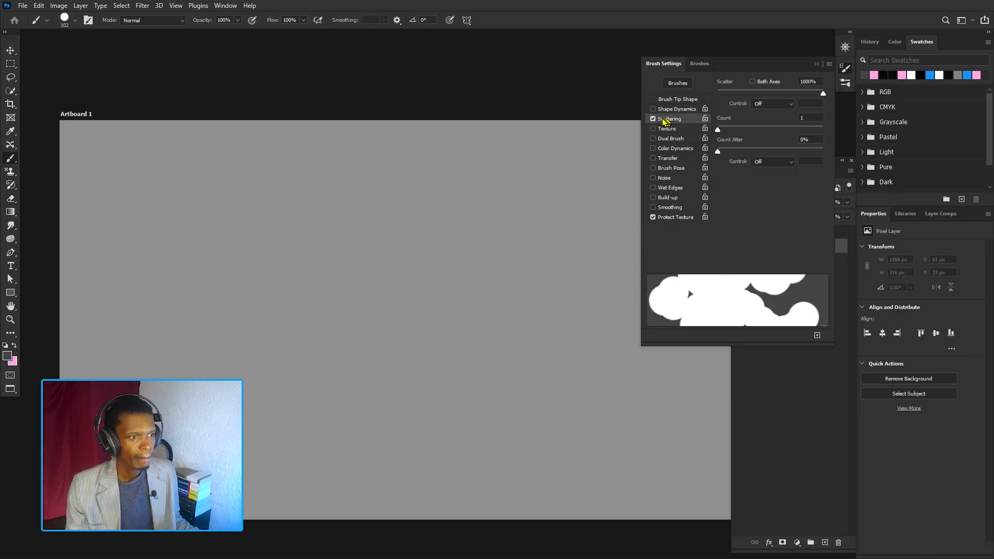
{"action": "left_click", "coordinate": [653, 217]}
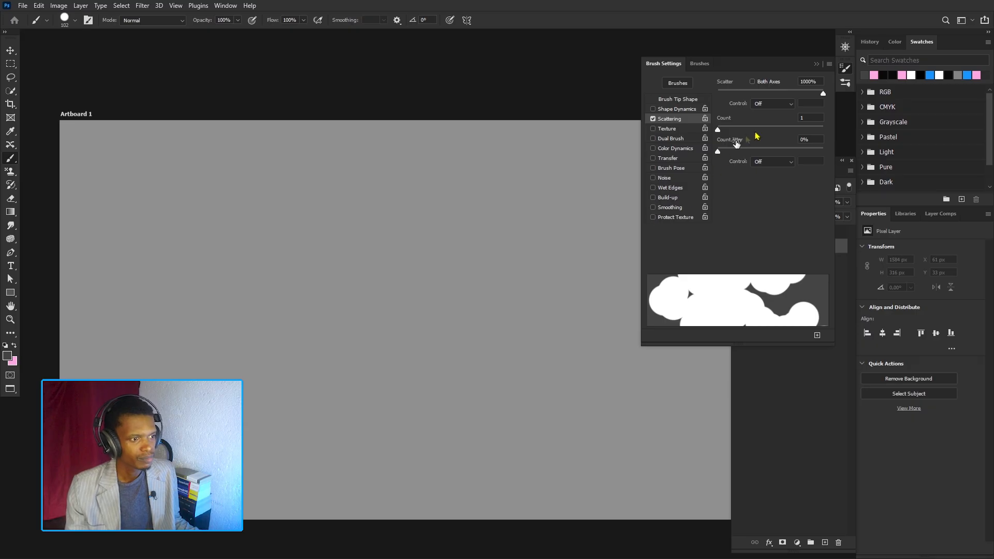
{"action": "left_click", "coordinate": [753, 82]}
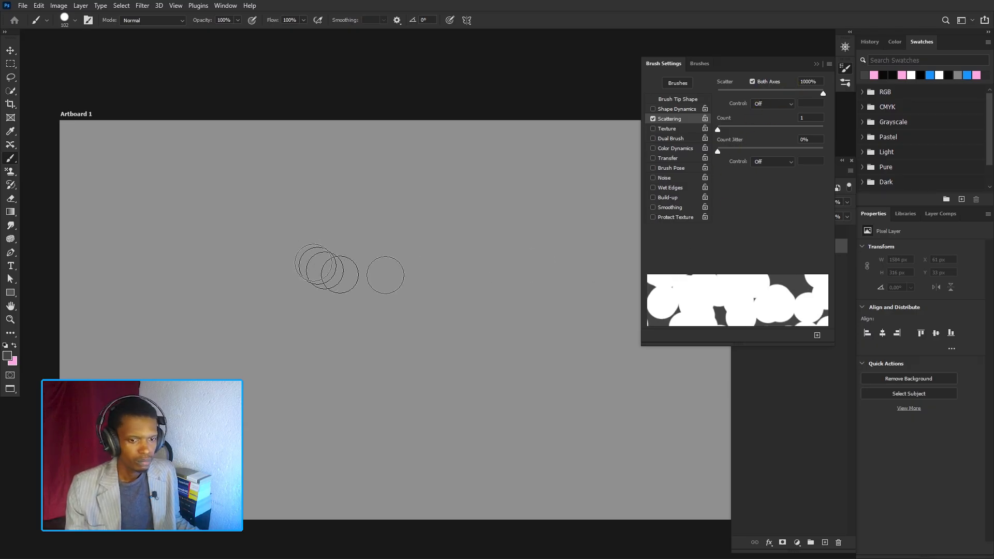
- Paint scattered dot strokes across the artboard with the scatter brush
{"action": "mouse_move", "coordinate": [231, 217]}
{"action": "left_mouse_down"}
{"action": "mouse_move", "coordinate": [388, 221]}
{"action": "mouse_move", "coordinate": [455, 266]}
{"action": "mouse_move", "coordinate": [347, 372]}
{"action": "left_mouse_up"}
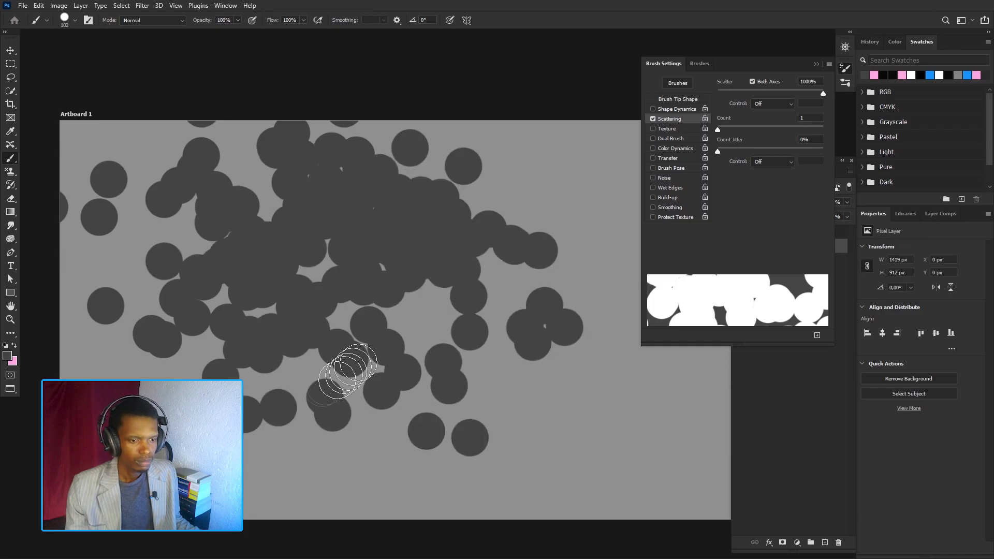
{"action": "left_click", "coordinate": [550, 444]}
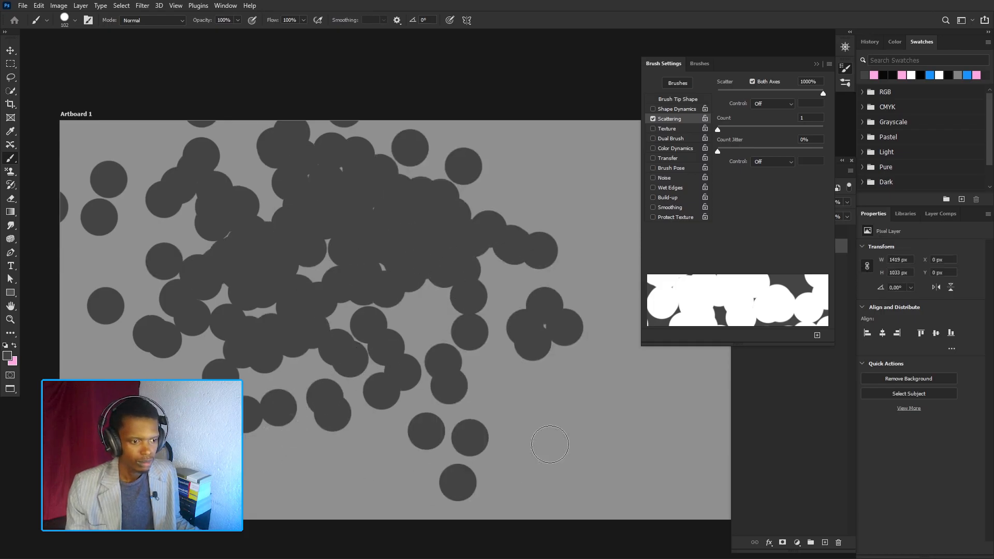
{"action": "left_click_drag", "start_coordinate": [553, 171], "coordinate": [594, 259]}
{"action": "scroll", "coordinate": [376, 403], "scroll_direction": "down", "scroll_amount": 1}
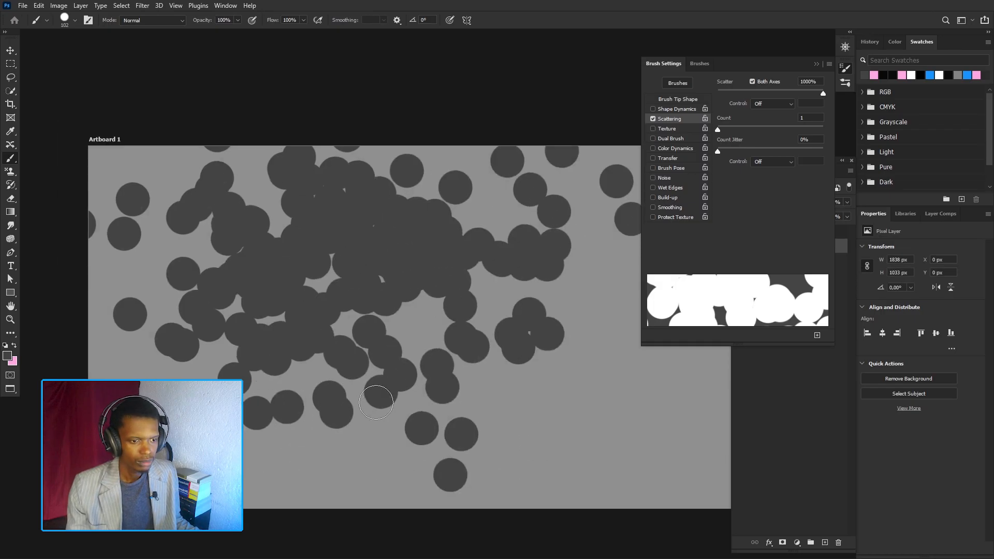
- Undo the scattered strokes and paint a short new scatter stroke near the upper left
{"action": "key", "text": "ctrl+z"}
{"action": "key", "text": "ctrl+z"}
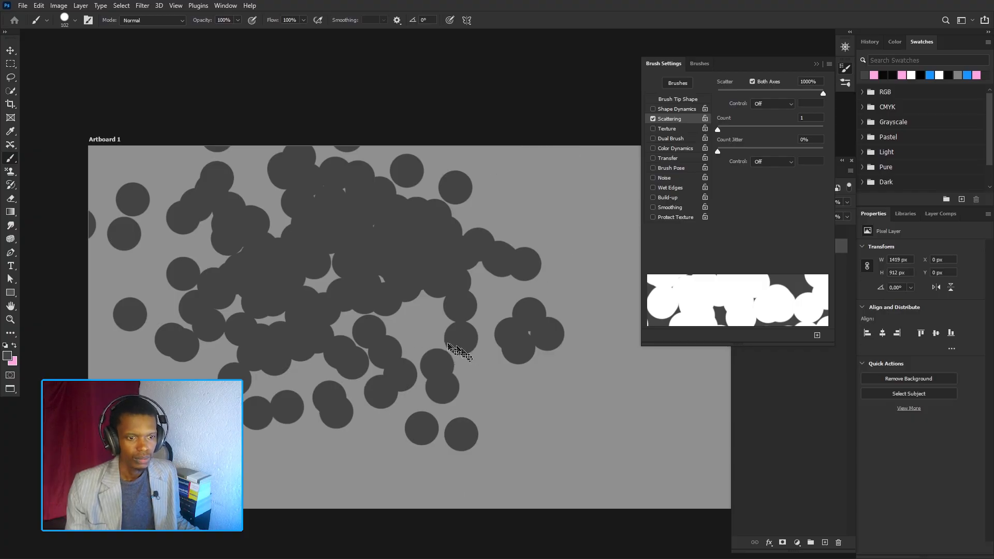
{"action": "key", "text": "ctrl+z"}
{"action": "left_click_drag", "start_coordinate": [186, 213], "coordinate": [220, 268]}
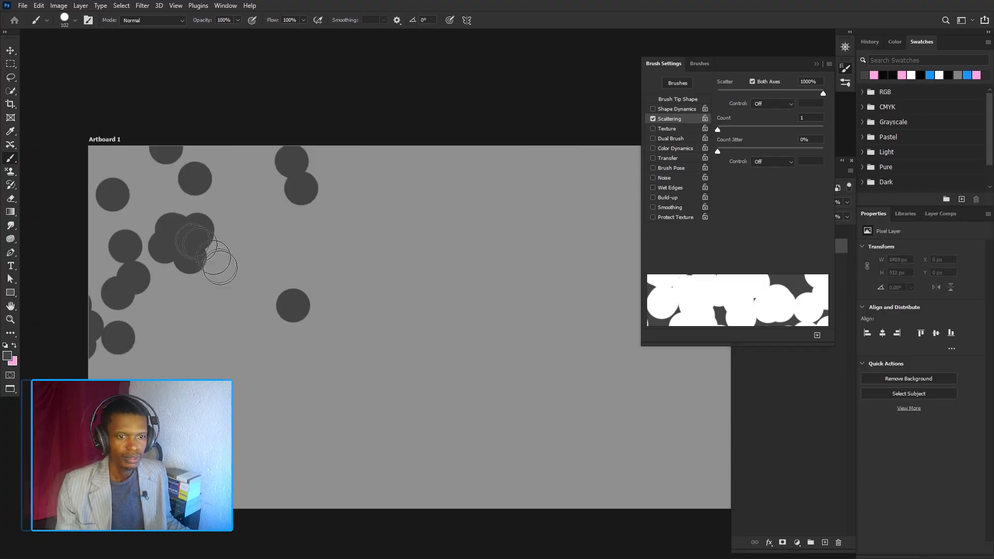